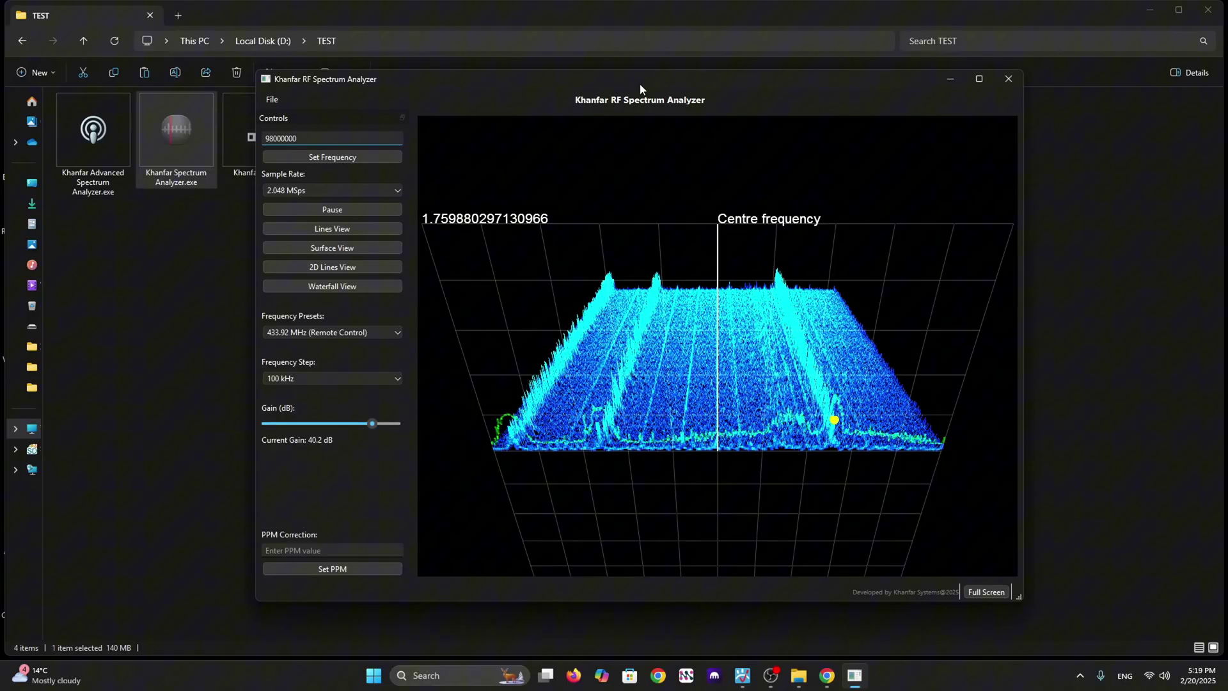
- Narrow and reposition the analyzer window over the folder, then orbit its 3D spectrum side-on
{"action": "left_click_drag", "start_coordinate": [639, 82], "coordinate": [770, 82]}
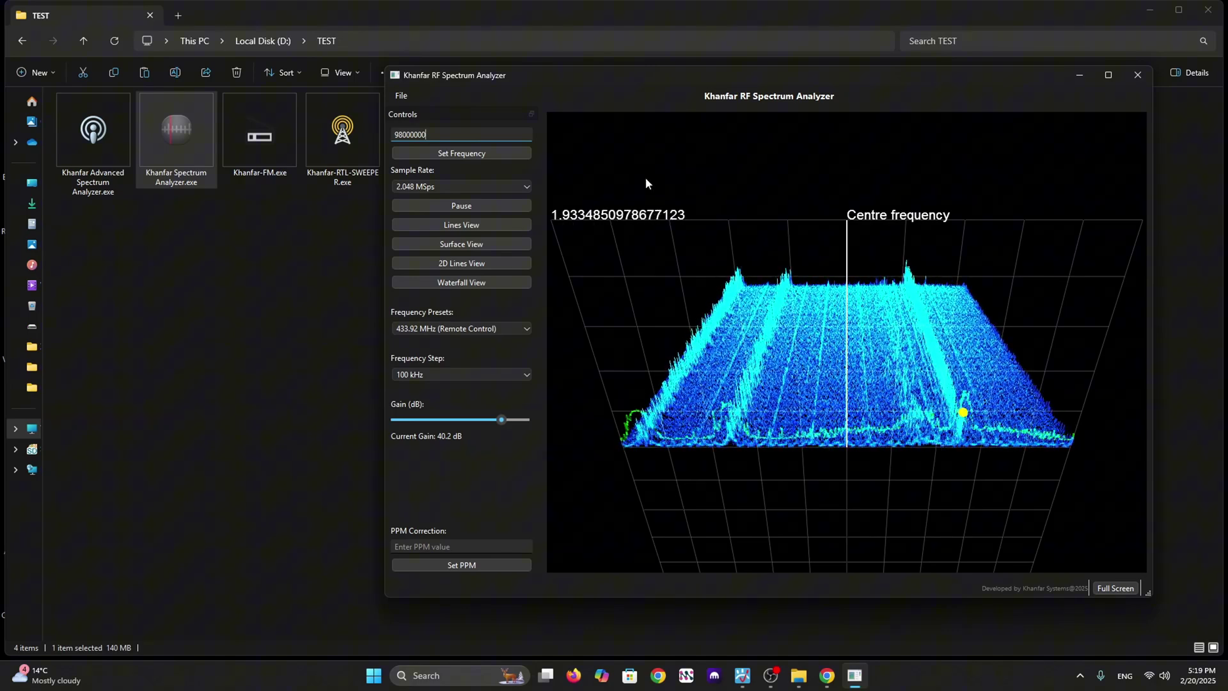
{"action": "left_click_drag", "start_coordinate": [753, 74], "coordinate": [714, 73]}
{"action": "left_click_drag", "start_coordinate": [344, 245], "coordinate": [488, 246]}
{"action": "left_click_drag", "start_coordinate": [543, 74], "coordinate": [554, 85]}
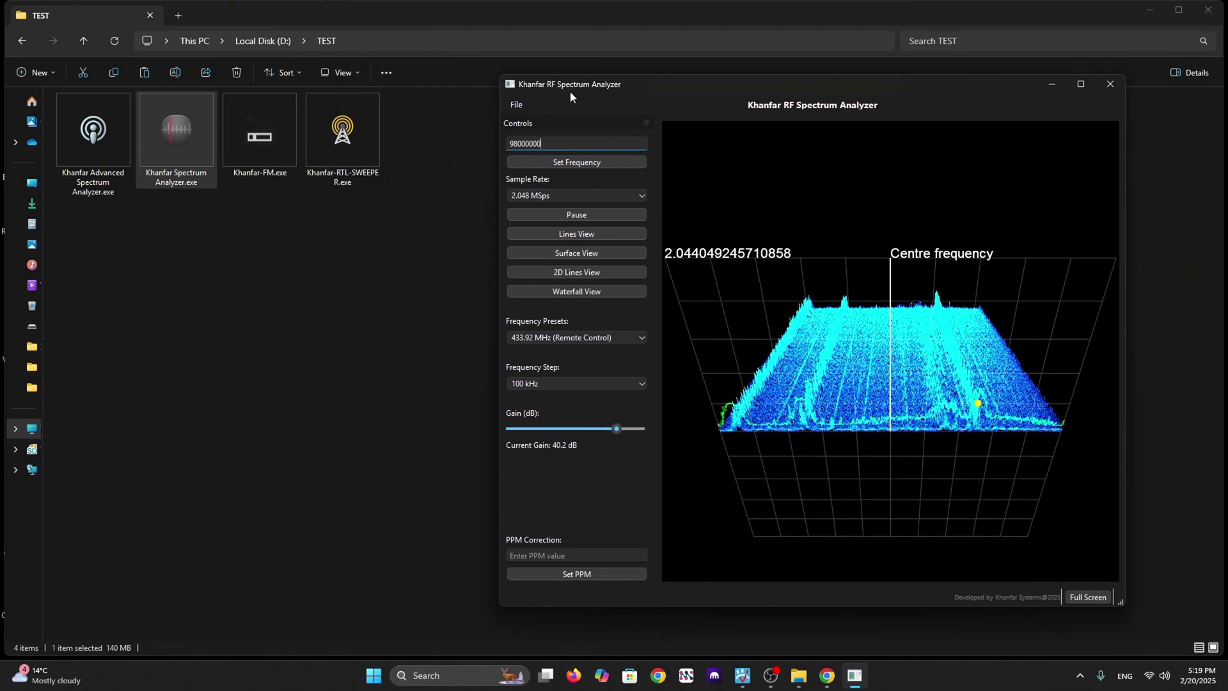
{"action": "left_click_drag", "start_coordinate": [787, 88], "coordinate": [740, 101]}
{"action": "left_click_drag", "start_coordinate": [799, 307], "coordinate": [774, 423]}
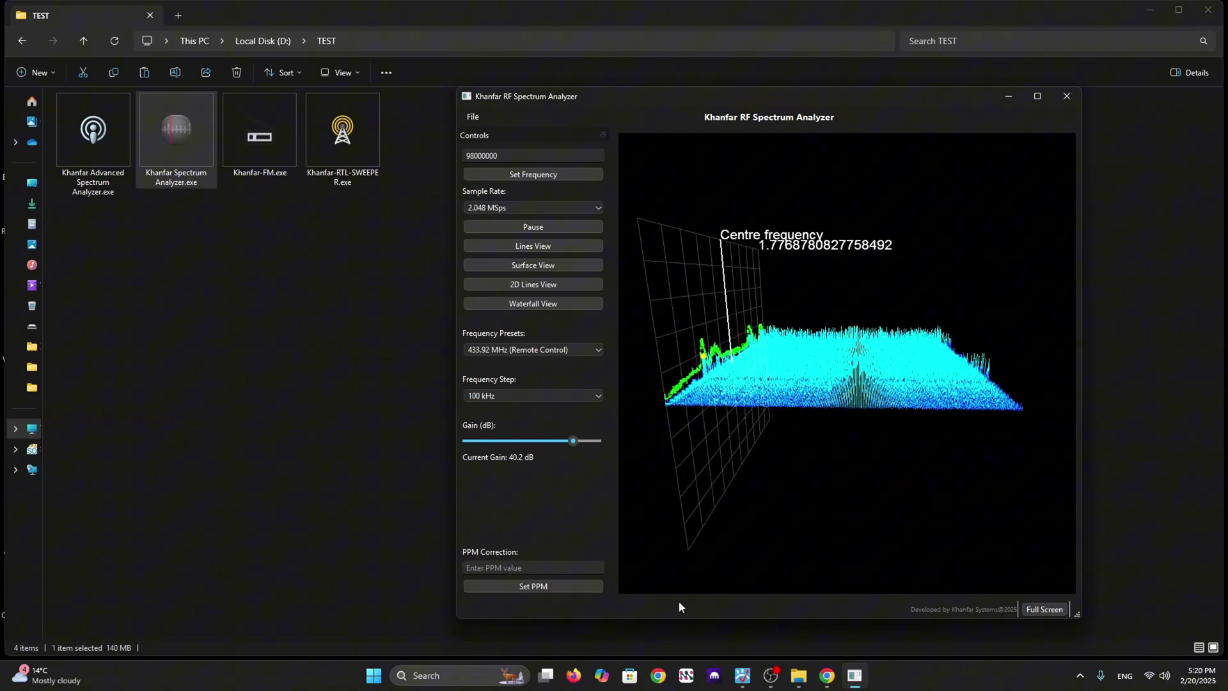
- Show the Khanfar website in a smaller Chrome window with the analyzer placed beside it
{"action": "left_click", "coordinate": [826, 675]}
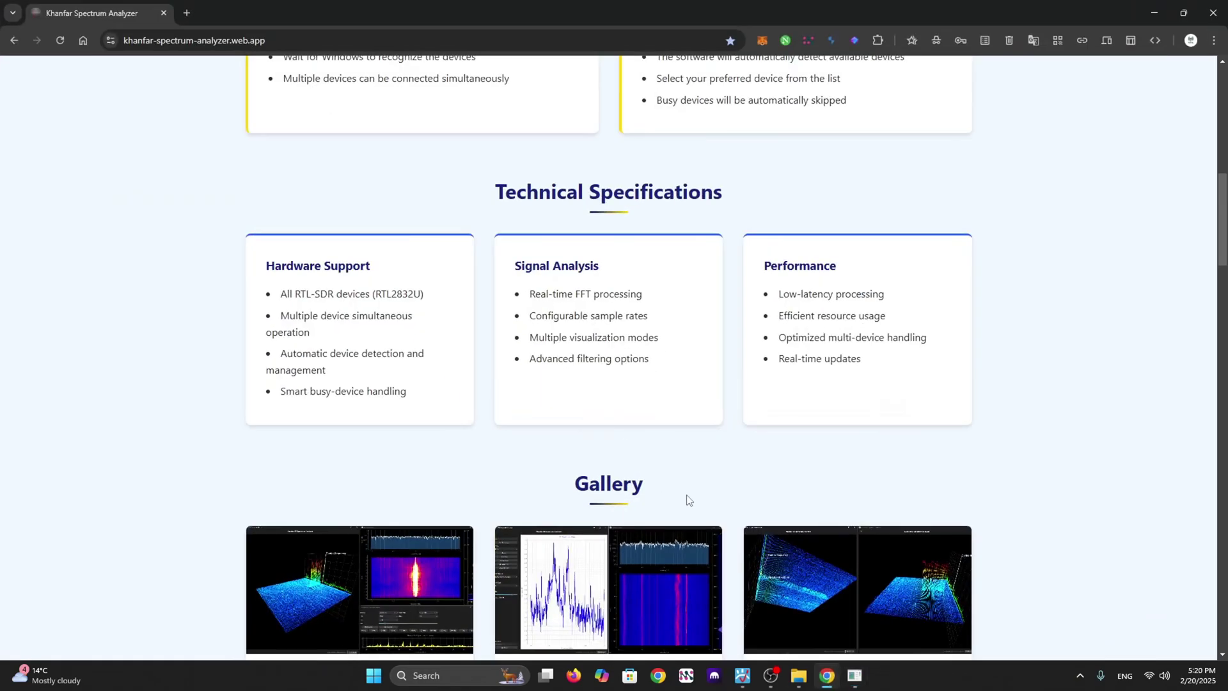
{"action": "scroll", "coordinate": [678, 505], "scroll_direction": "down", "scroll_amount": 4}
{"action": "scroll", "coordinate": [625, 530], "scroll_direction": "up", "scroll_amount": 10}
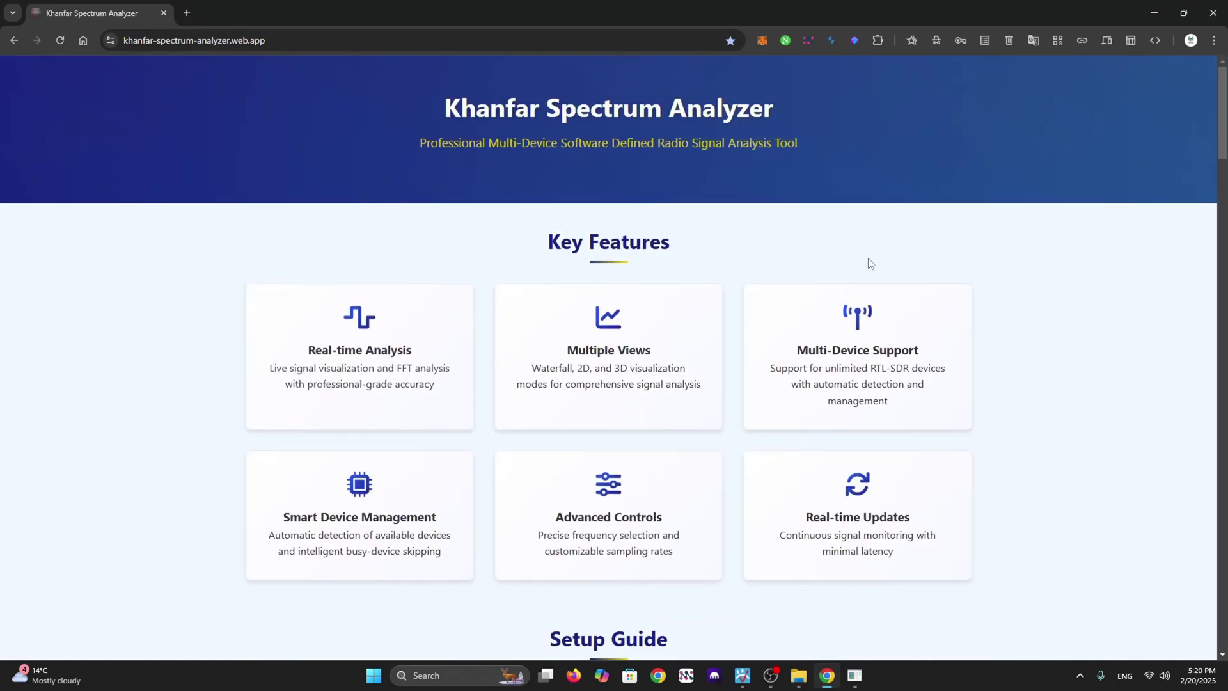
{"action": "left_click", "coordinate": [1185, 11]}
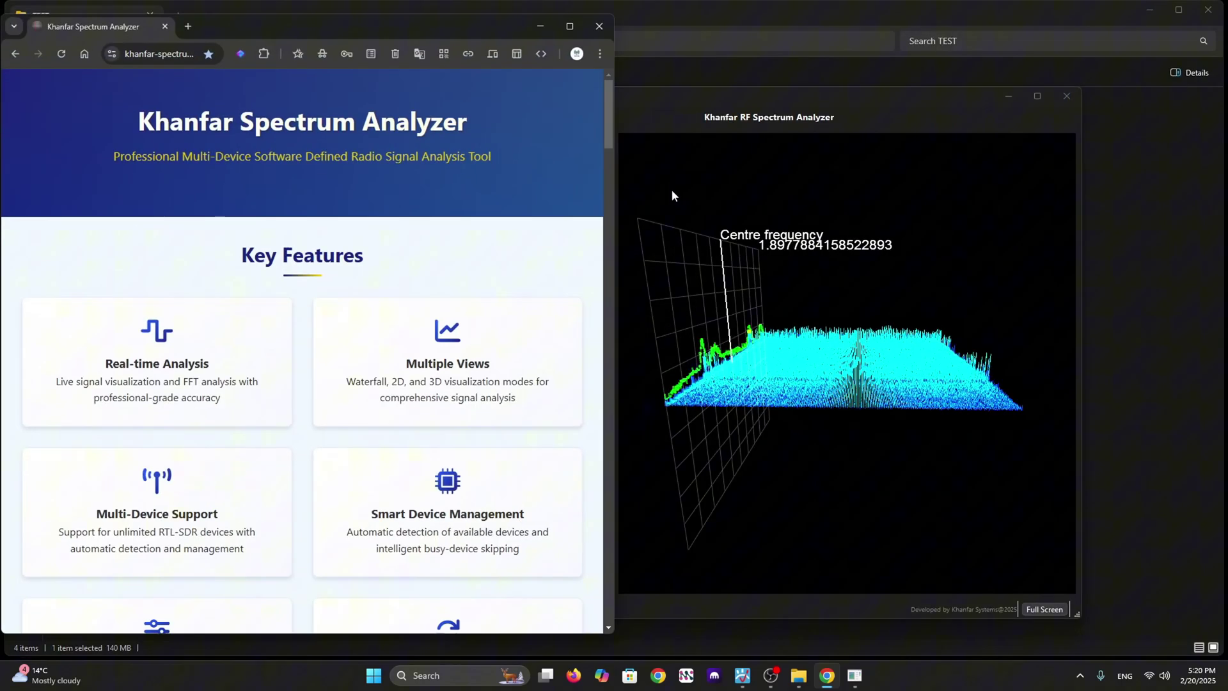
{"action": "left_click_drag", "start_coordinate": [688, 101], "coordinate": [802, 90]}
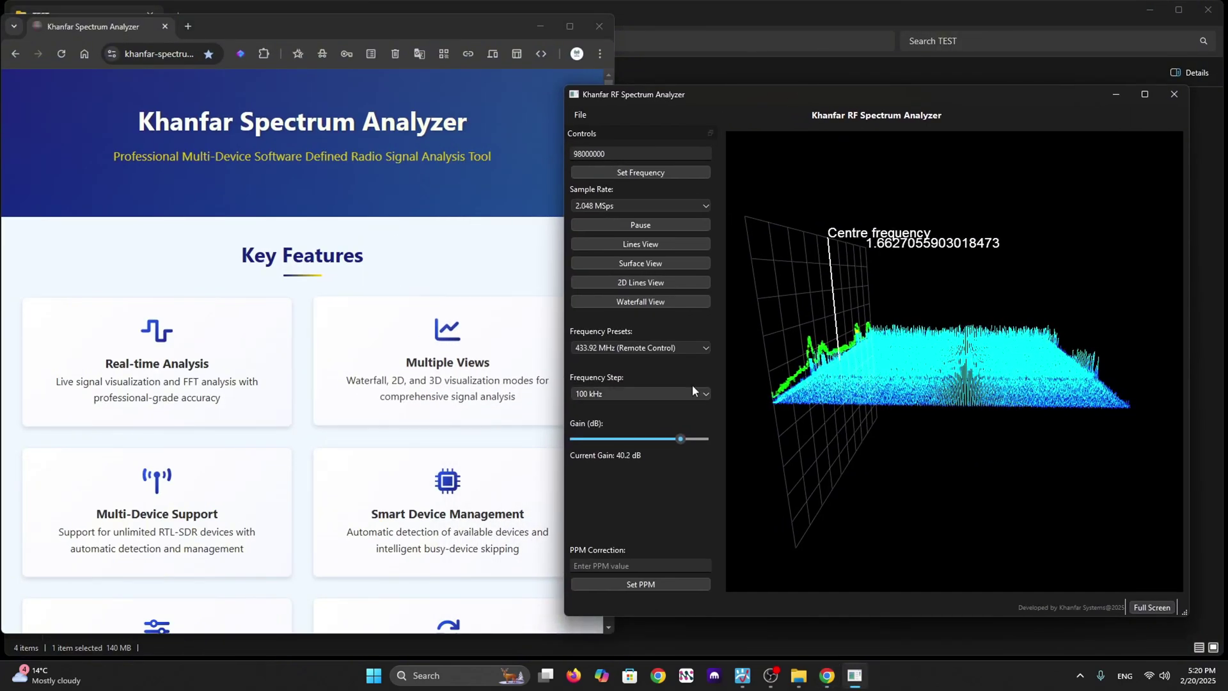
{"action": "scroll", "coordinate": [339, 441], "scroll_direction": "down", "scroll_amount": 4}
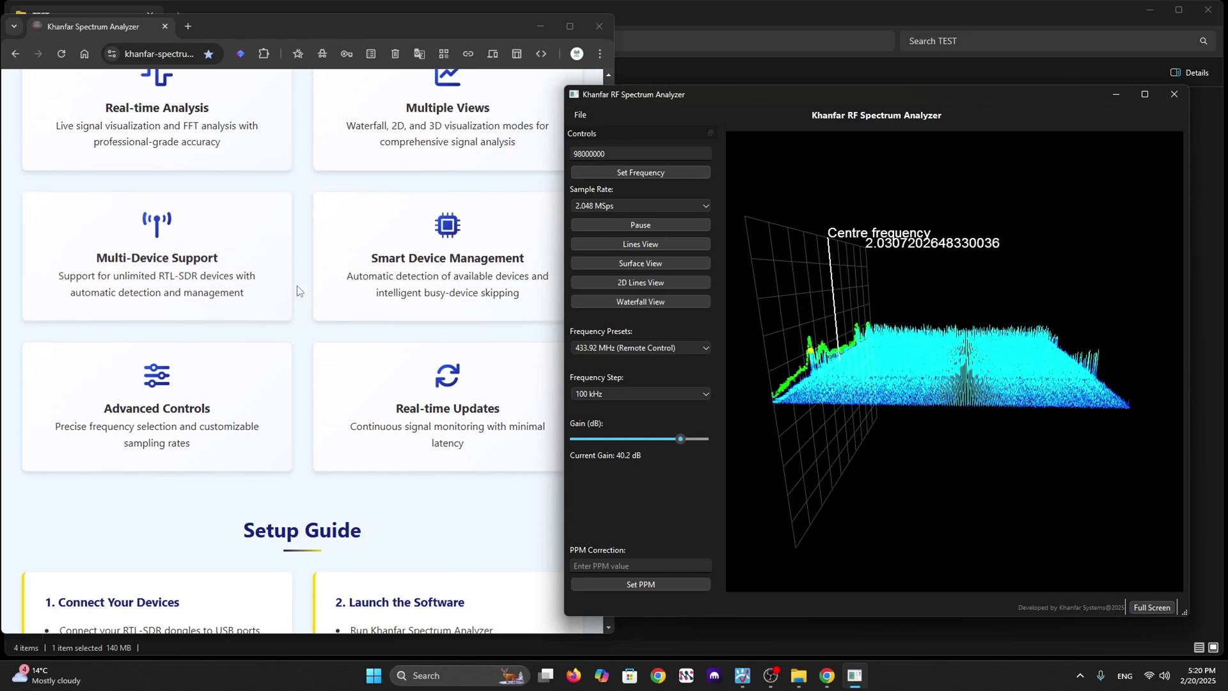
{"action": "left_click_drag", "start_coordinate": [712, 102], "coordinate": [734, 92]}
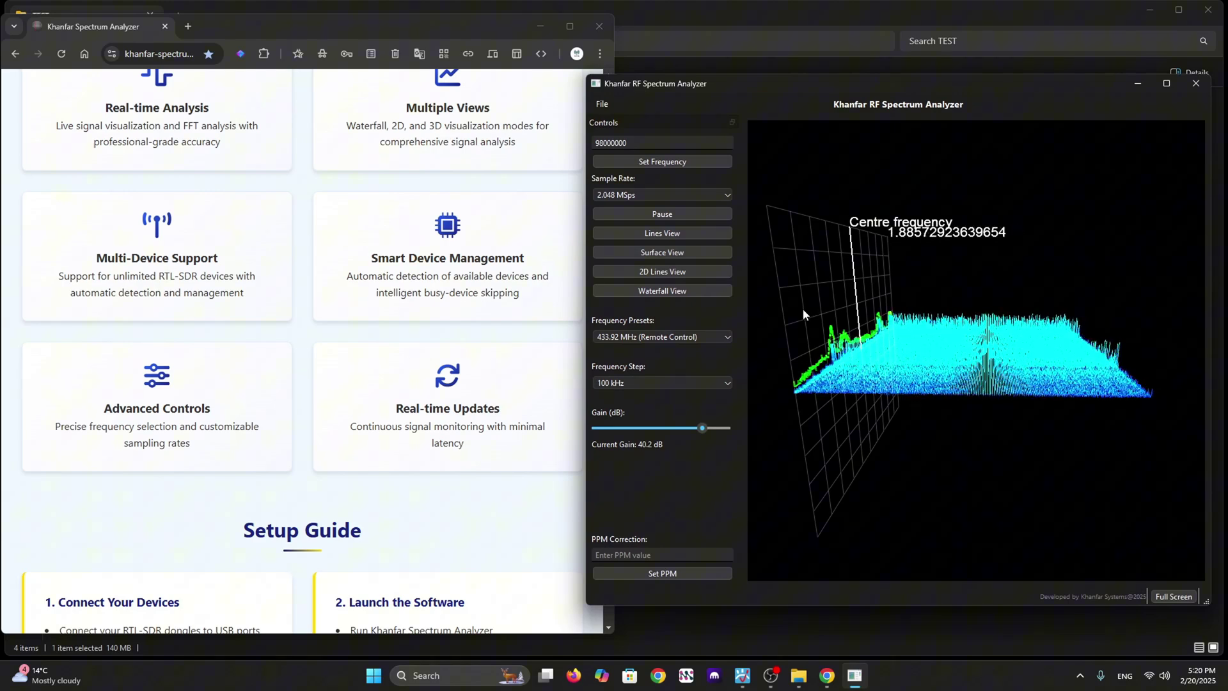
- Orbit the spectrum to a front, elevated view and scroll the website down to its Gallery
{"action": "left_click_drag", "start_coordinate": [802, 308], "coordinate": [936, 379]}
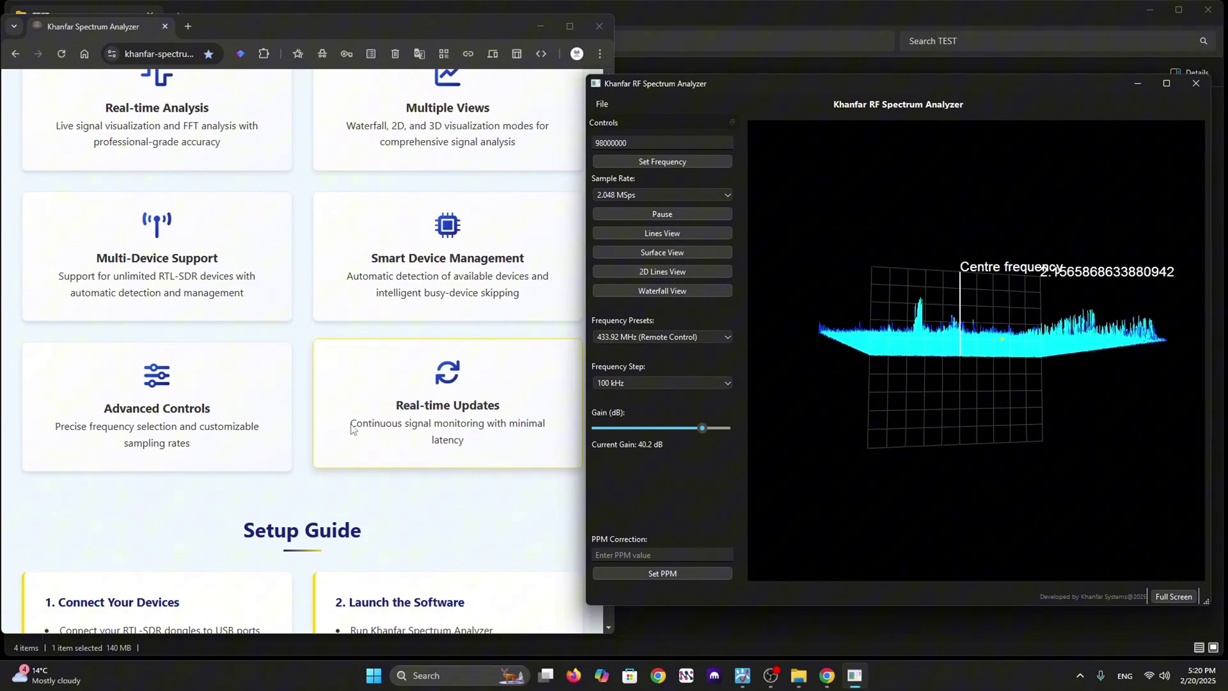
{"action": "scroll", "coordinate": [289, 430], "scroll_direction": "down", "scroll_amount": 4}
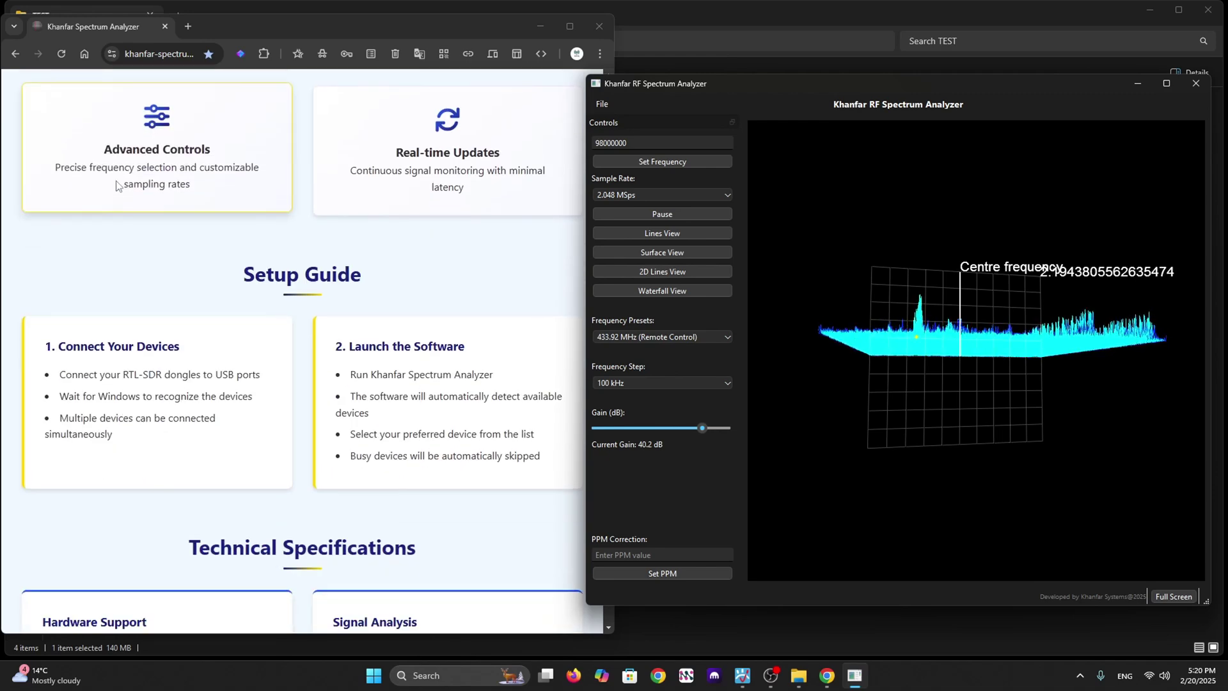
{"action": "scroll", "coordinate": [231, 247], "scroll_direction": "down", "scroll_amount": 6}
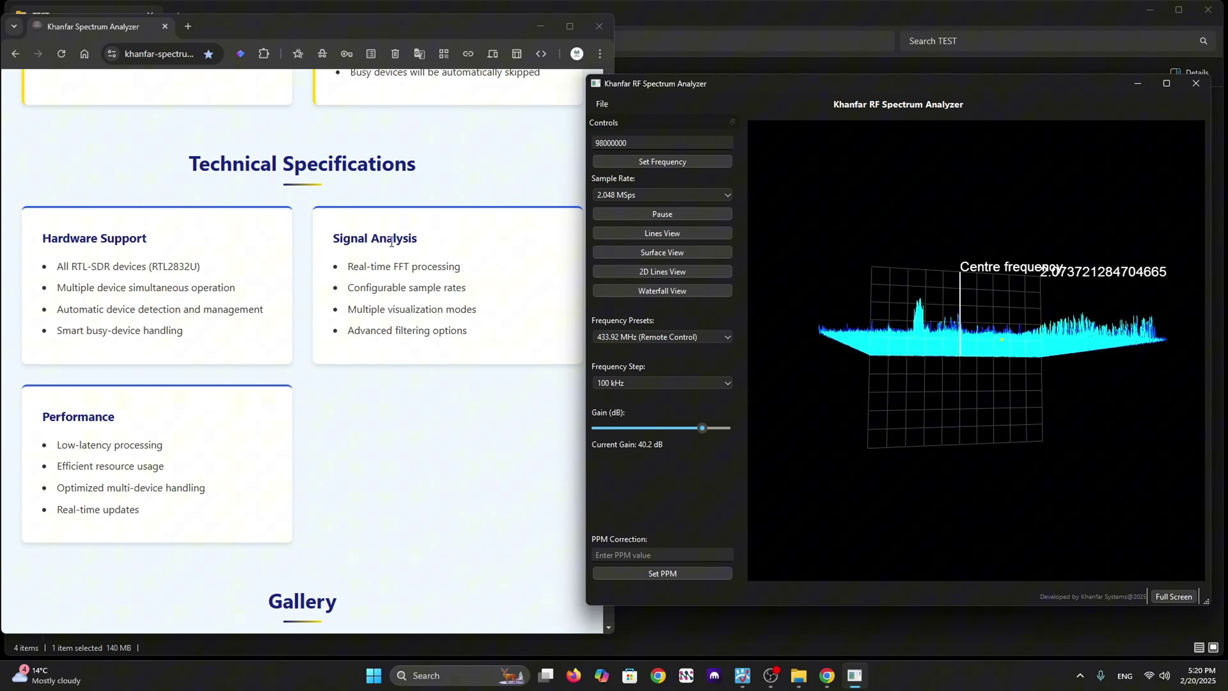
{"action": "scroll", "coordinate": [269, 458], "scroll_direction": "down", "scroll_amount": 5}
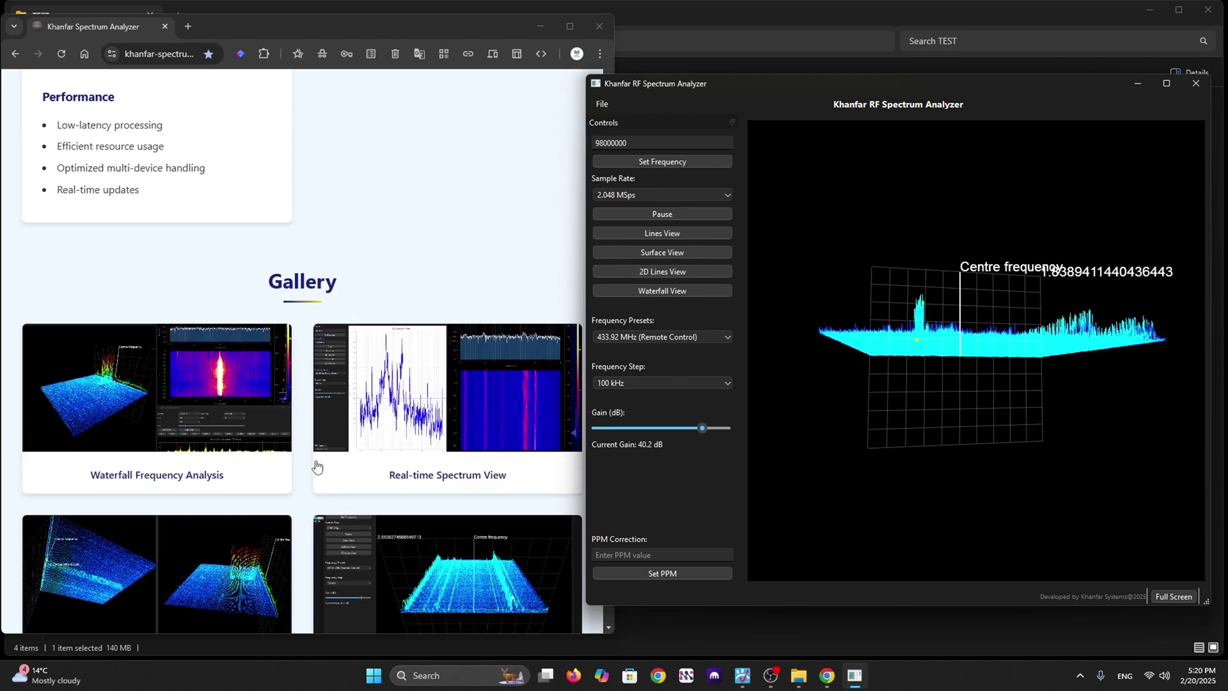
{"action": "scroll", "coordinate": [371, 480], "scroll_direction": "down", "scroll_amount": 3}
{"action": "scroll", "coordinate": [404, 491], "scroll_direction": "down", "scroll_amount": 4}
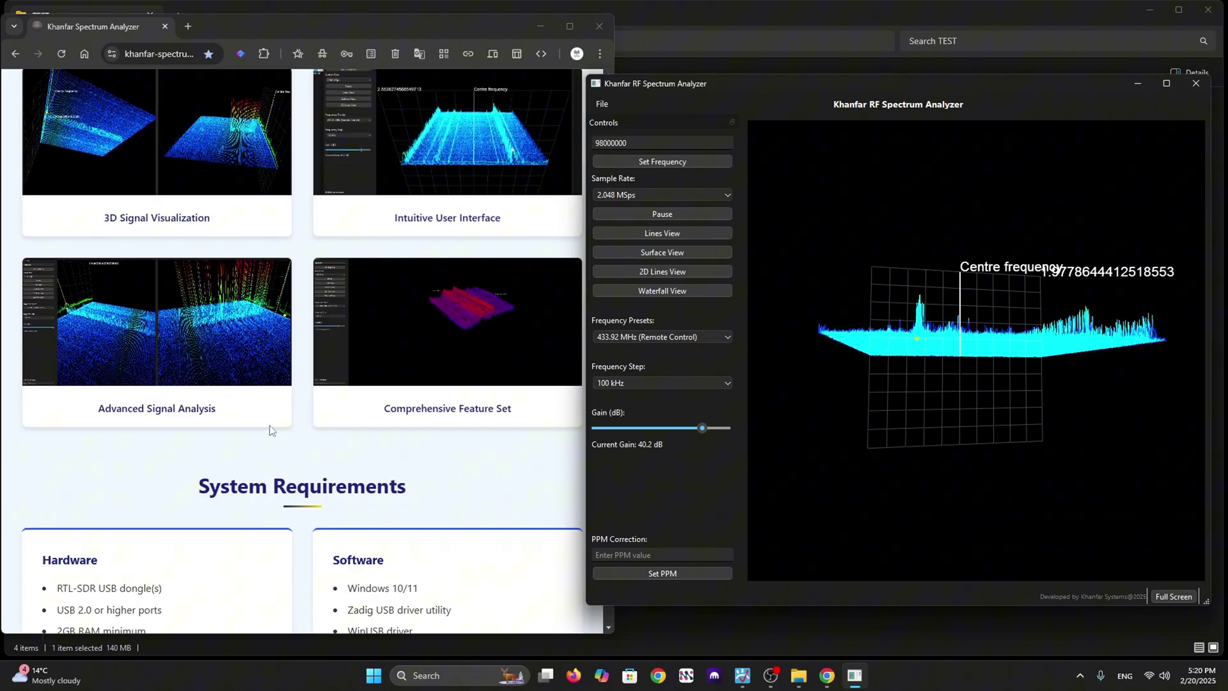
{"action": "scroll", "coordinate": [390, 463], "scroll_direction": "up", "scroll_amount": 4}
- Minimize Chrome, reposition the analyzer window and orbit its spectrum to a low side view
{"action": "left_click_drag", "start_coordinate": [819, 312], "coordinate": [814, 93]}
{"action": "left_click", "coordinate": [541, 26]}
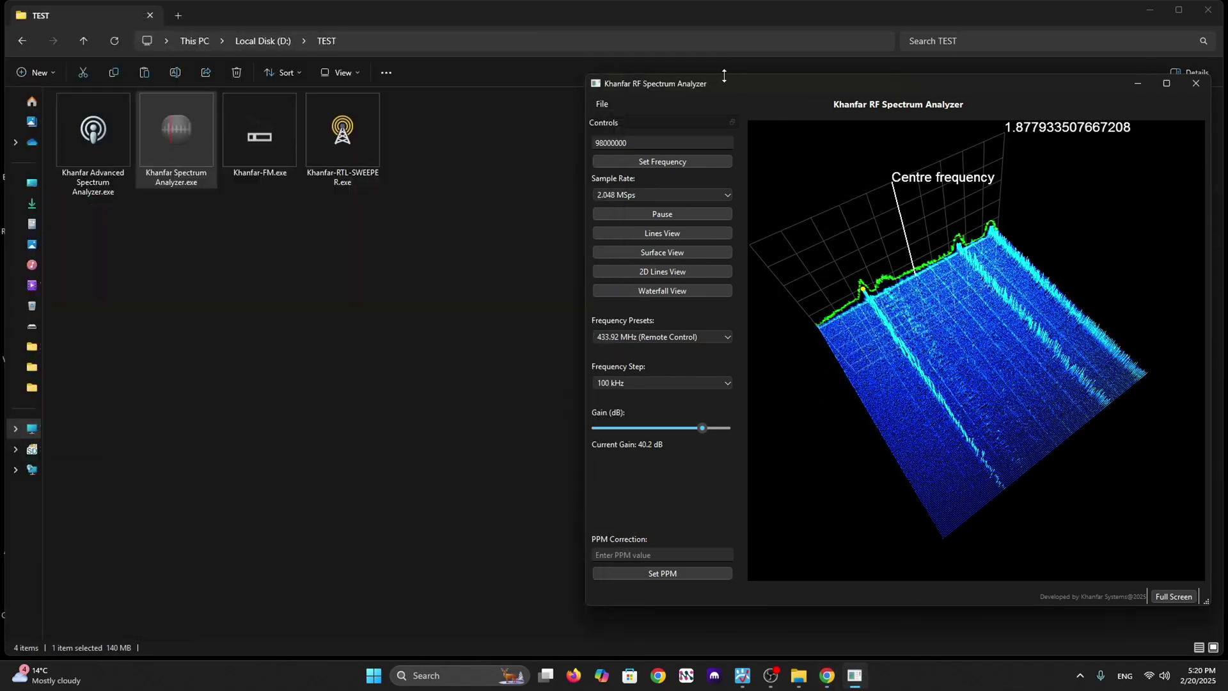
{"action": "left_click_drag", "start_coordinate": [725, 88], "coordinate": [622, 86]}
{"action": "left_click_drag", "start_coordinate": [767, 226], "coordinate": [671, 198]}
{"action": "left_click_drag", "start_coordinate": [676, 85], "coordinate": [688, 87]}
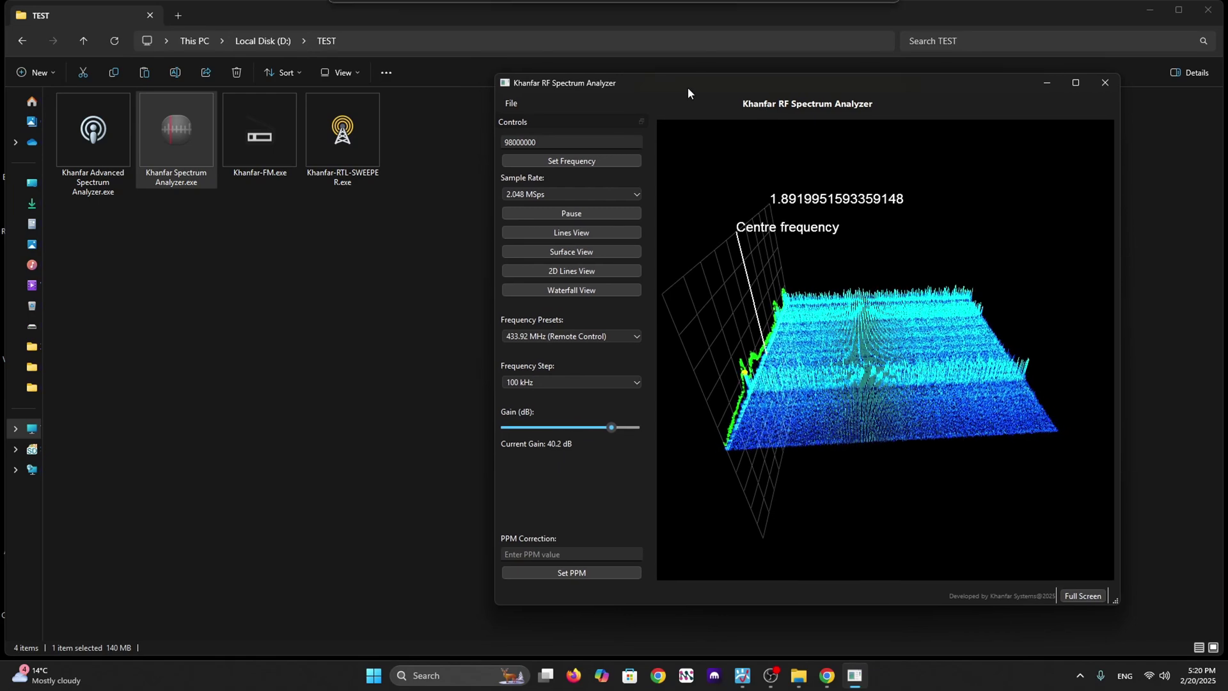
{"action": "left_click", "coordinate": [184, 151]}
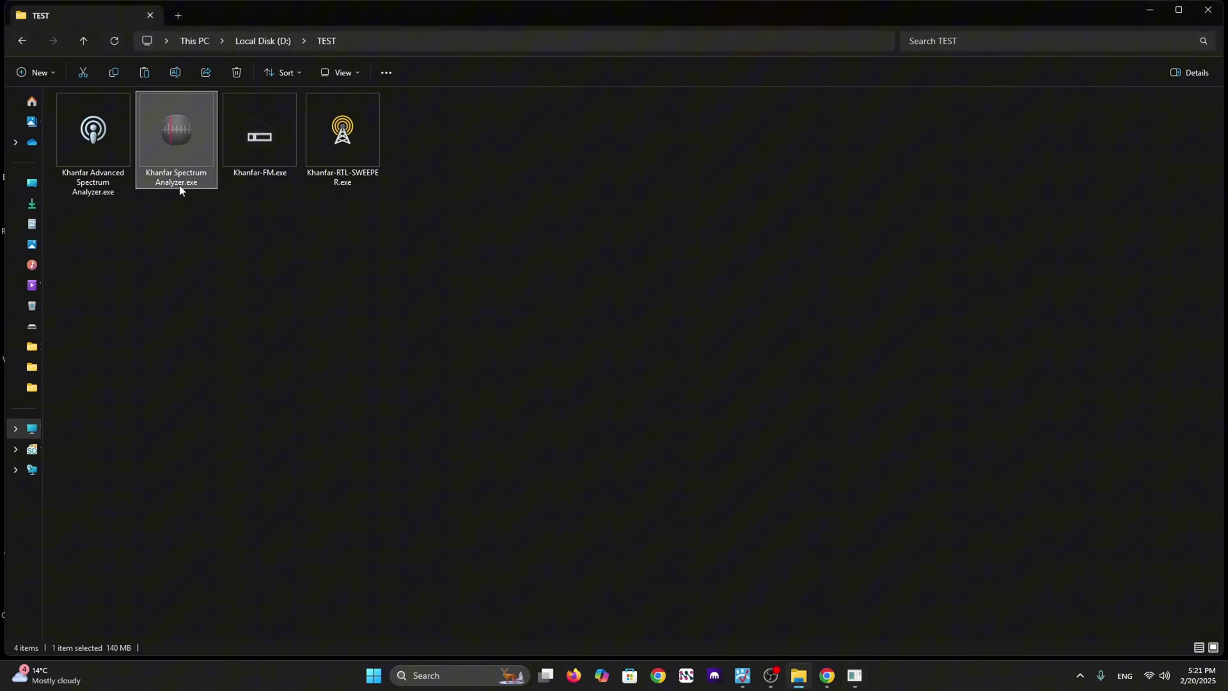
{"action": "left_click", "coordinate": [856, 677]}
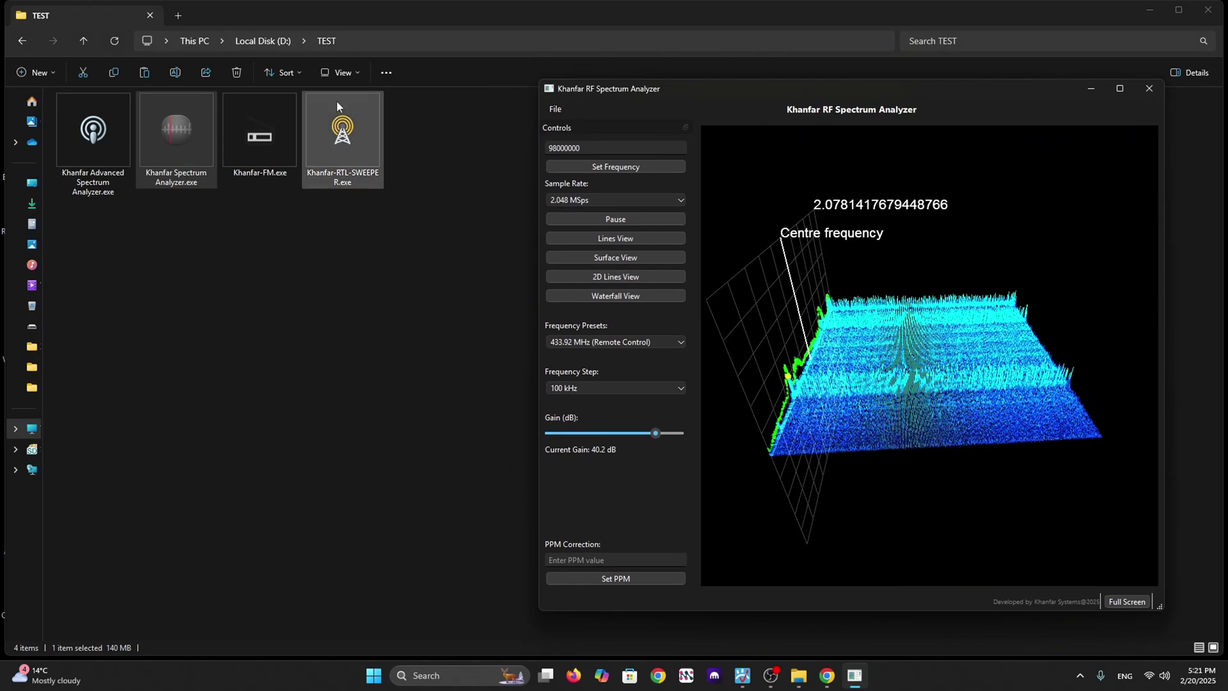
- Launch a second copy of Khanfar Spectrum Analyzer.exe and rotate the running spectrum flatter
{"action": "double_click", "coordinate": [182, 140]}
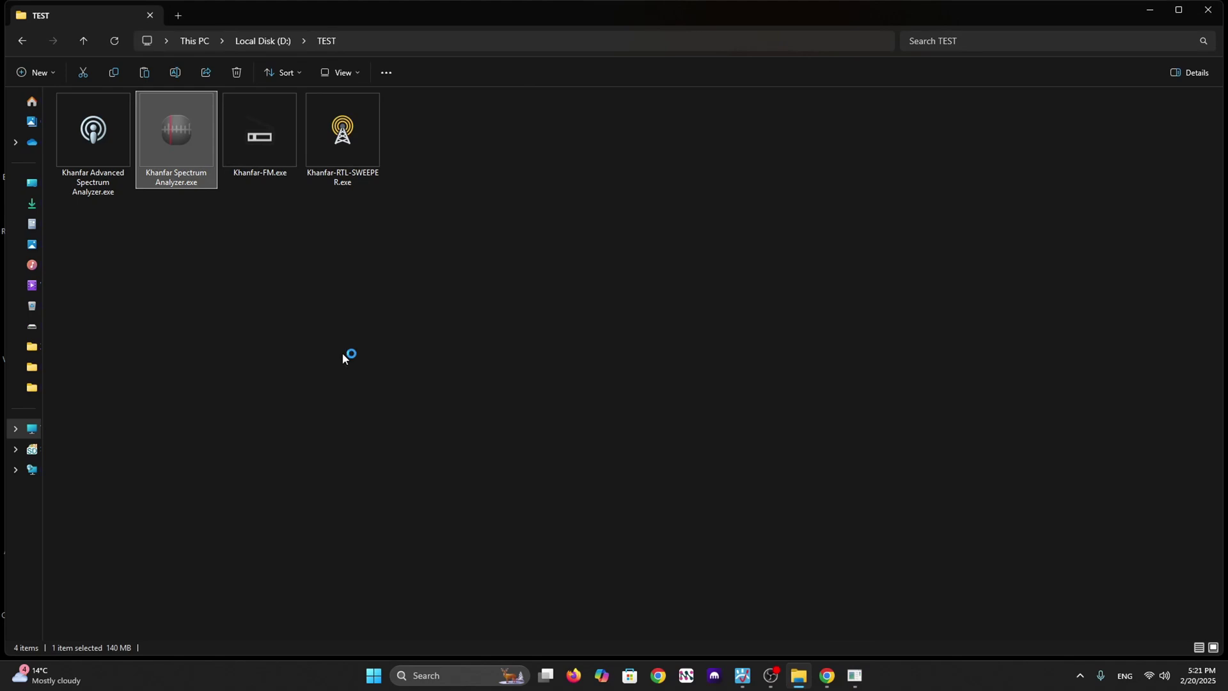
{"action": "left_click", "coordinate": [853, 679]}
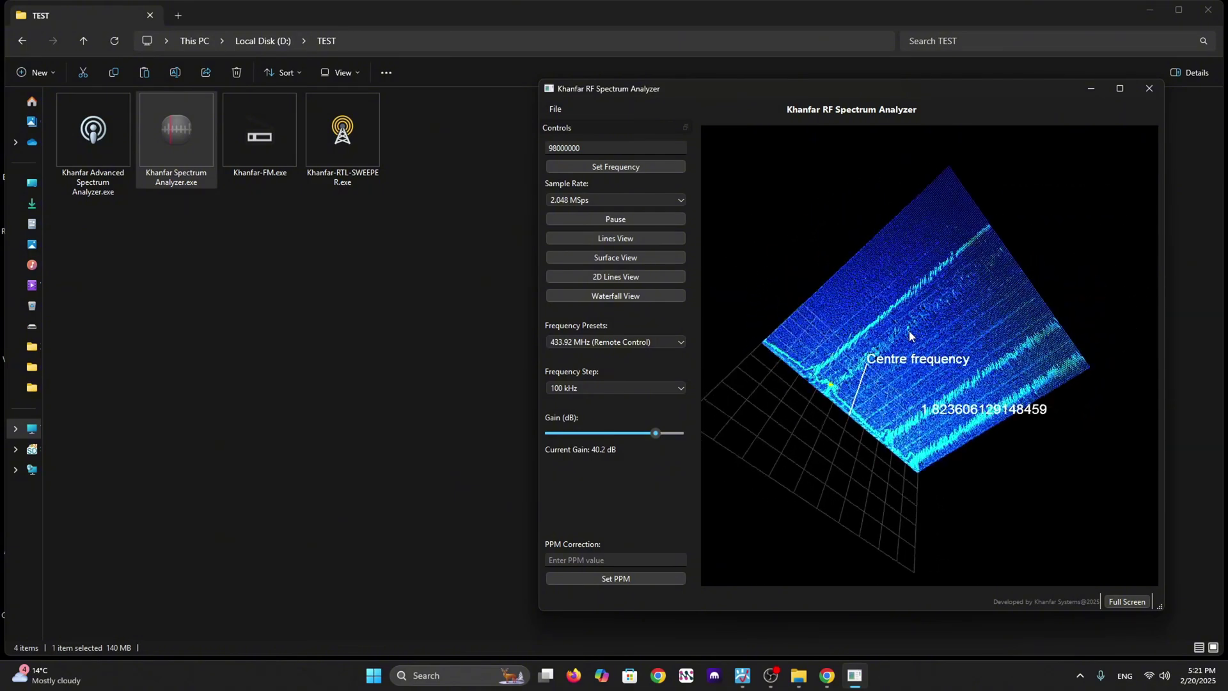
{"action": "left_click_drag", "start_coordinate": [925, 391], "coordinate": [883, 393]}
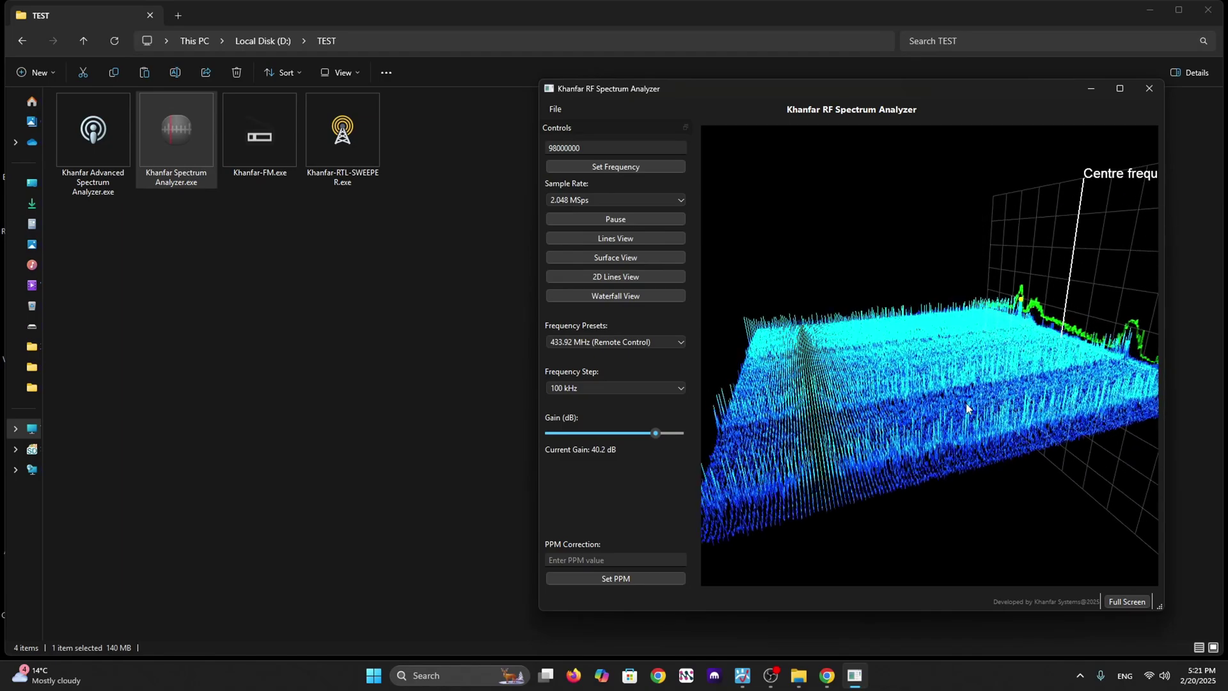
{"action": "left_click_drag", "start_coordinate": [909, 431], "coordinate": [933, 403]}
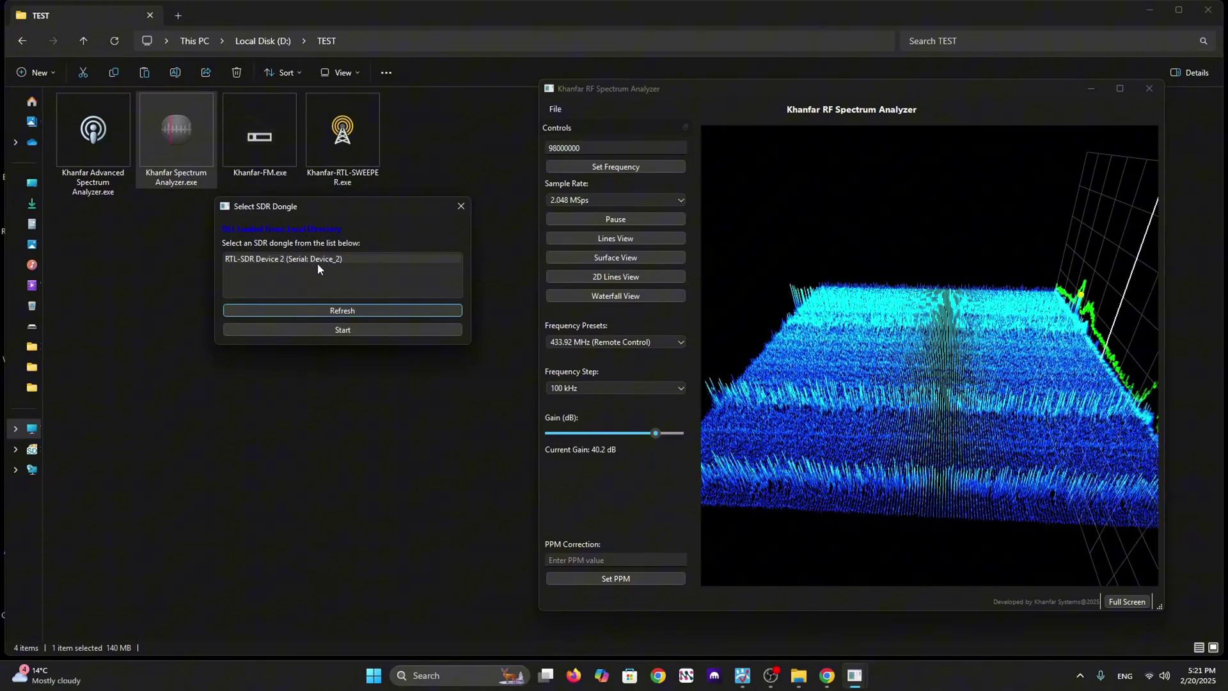
- Start the new analyzer on RTL-SDR Device 2 and place the two analyzer windows side by side
{"action": "left_click", "coordinate": [337, 330]}
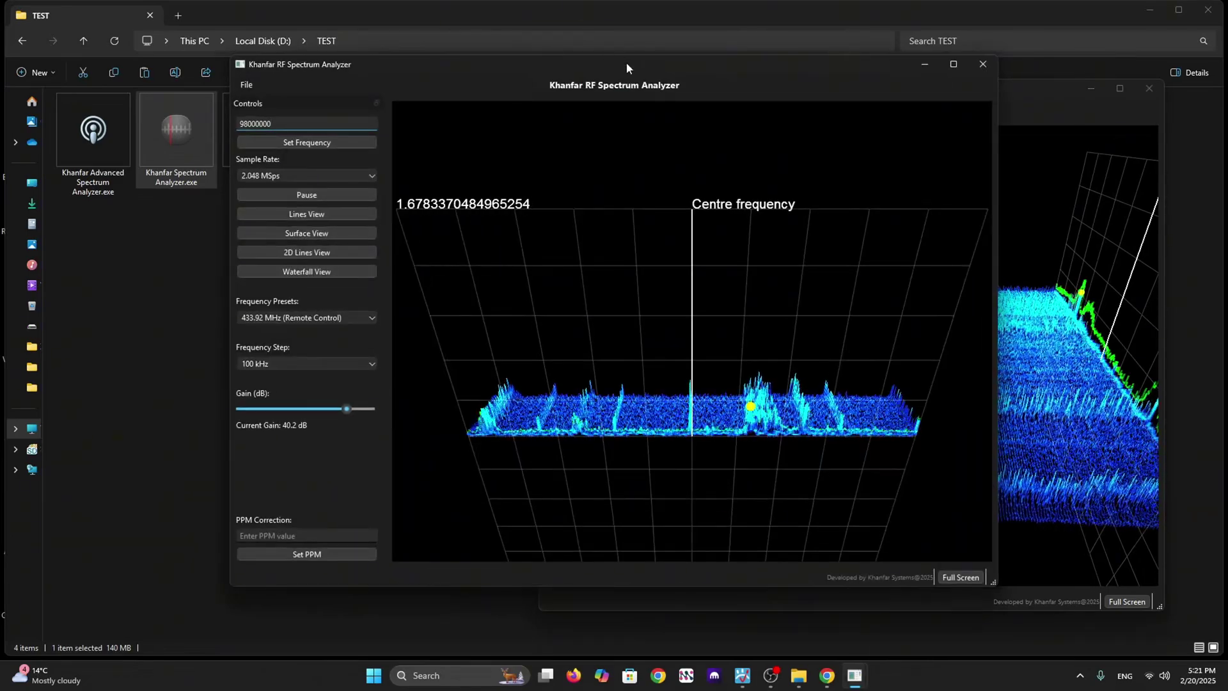
{"action": "left_click_drag", "start_coordinate": [627, 63], "coordinate": [438, 54]}
{"action": "left_click", "coordinate": [847, 93]}
{"action": "left_click_drag", "start_coordinate": [848, 91], "coordinate": [781, 89]}
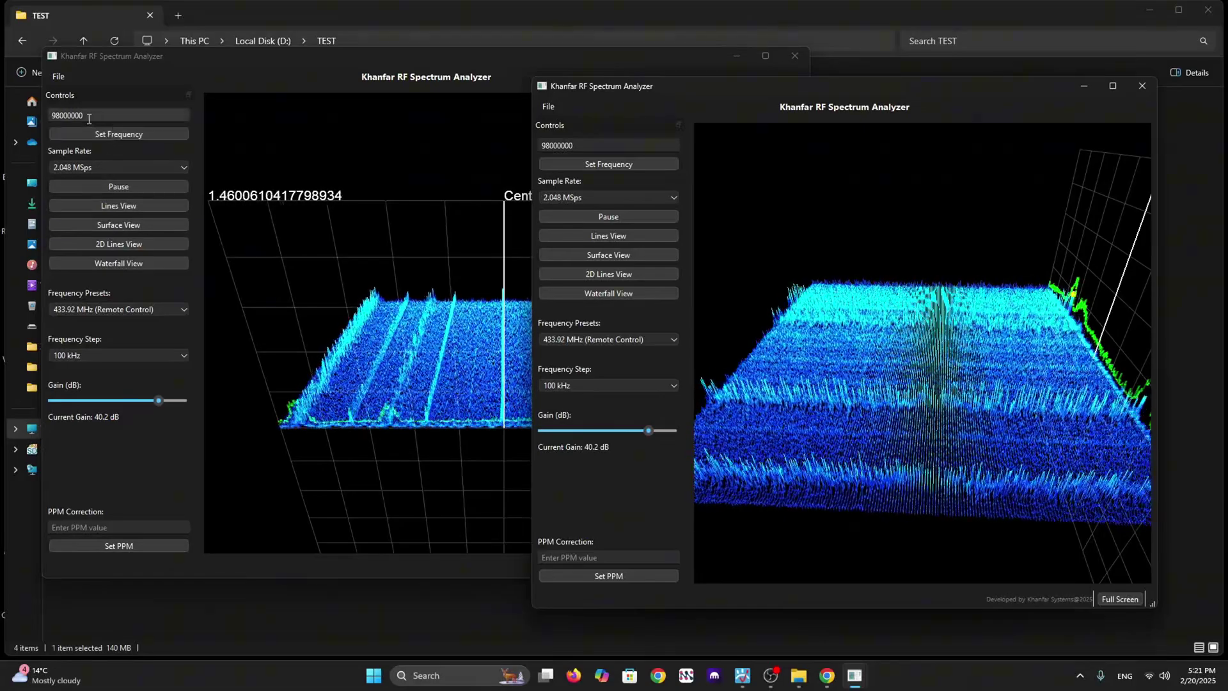
{"action": "left_click_drag", "start_coordinate": [448, 57], "coordinate": [428, 56]}
{"action": "left_click_drag", "start_coordinate": [514, 288], "coordinate": [193, 156]}
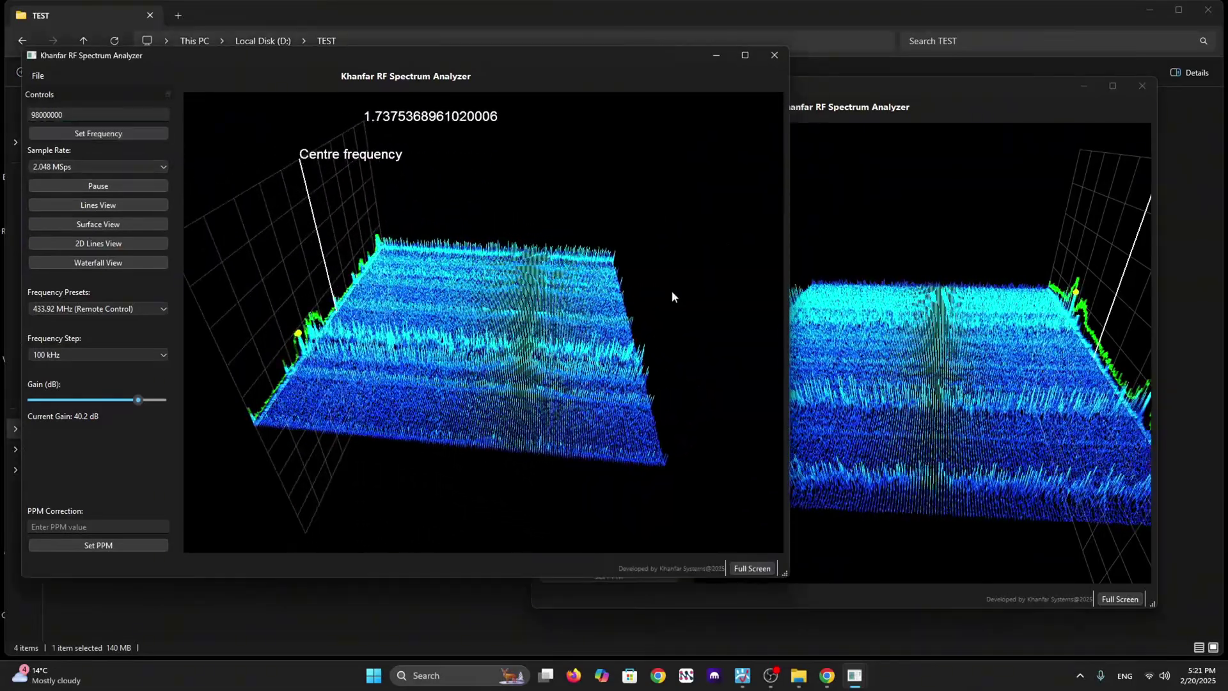
- Switch the right analyzer to surface rendering and rotate its 3D surface
{"action": "left_click", "coordinate": [806, 292]}
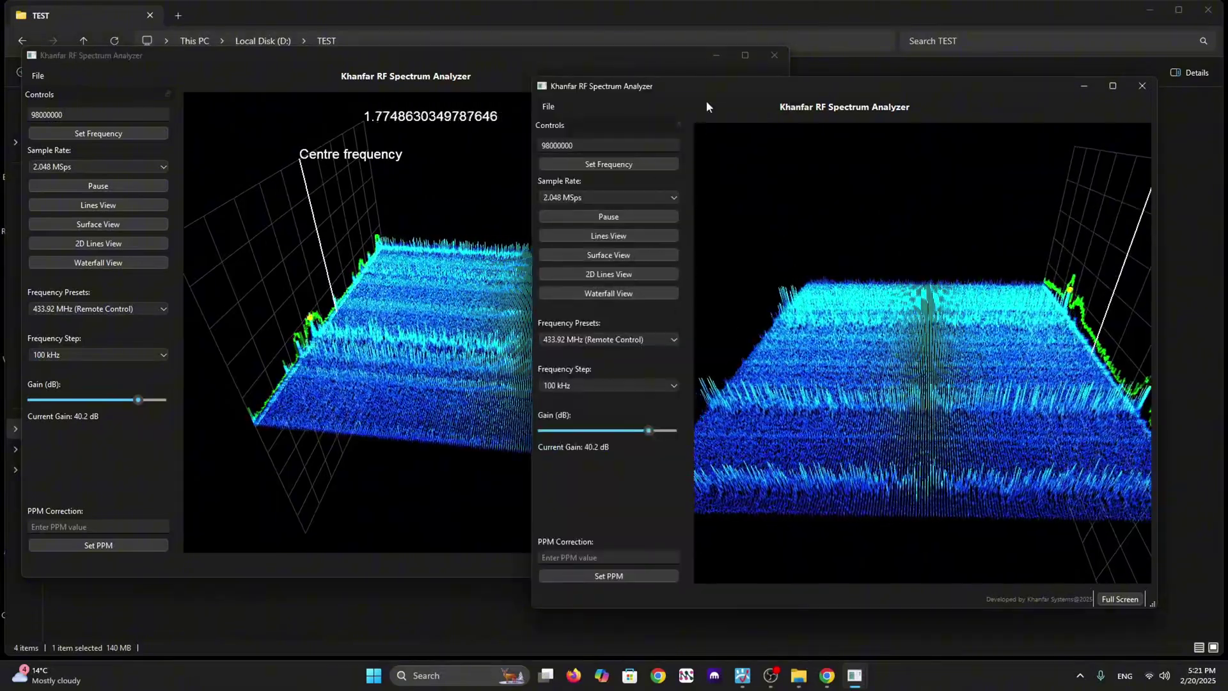
{"action": "left_click_drag", "start_coordinate": [708, 91], "coordinate": [764, 88]}
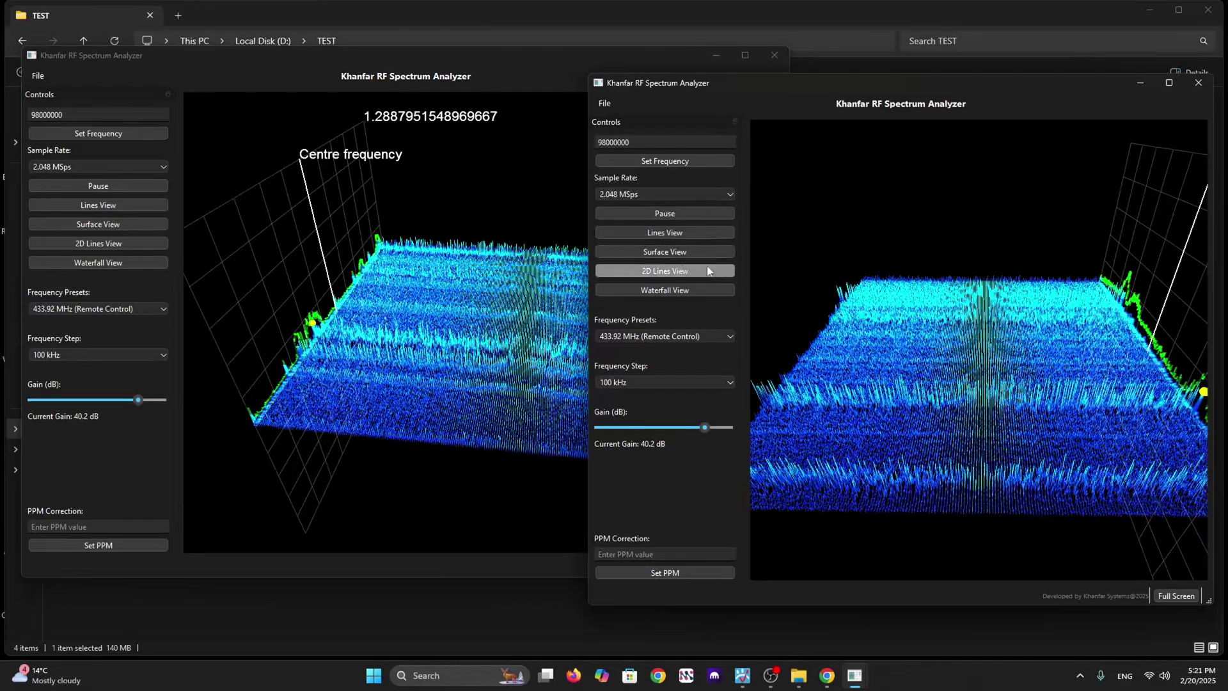
{"action": "left_click", "coordinate": [688, 252]}
{"action": "left_click_drag", "start_coordinate": [1001, 357], "coordinate": [884, 324]}
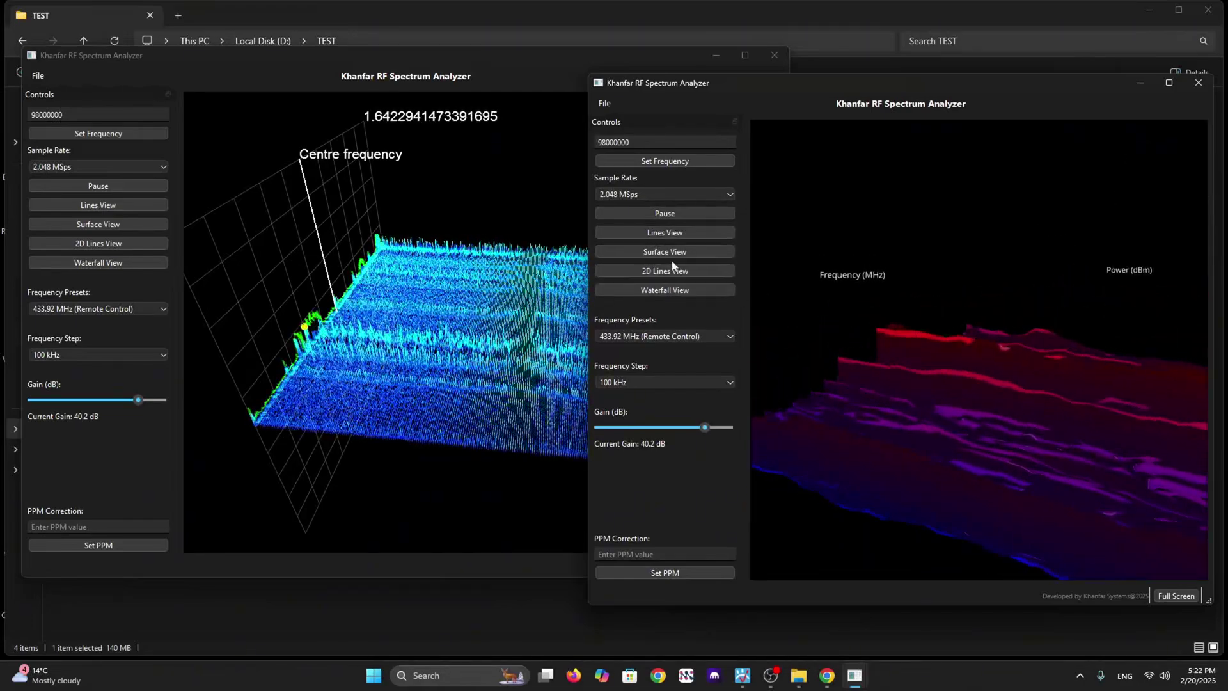
{"action": "left_click_drag", "start_coordinate": [893, 382], "coordinate": [869, 371]}
- Switch the right analyzer to 2D Lines View and open the Waterfall View window to the right
{"action": "left_click", "coordinate": [720, 272]}
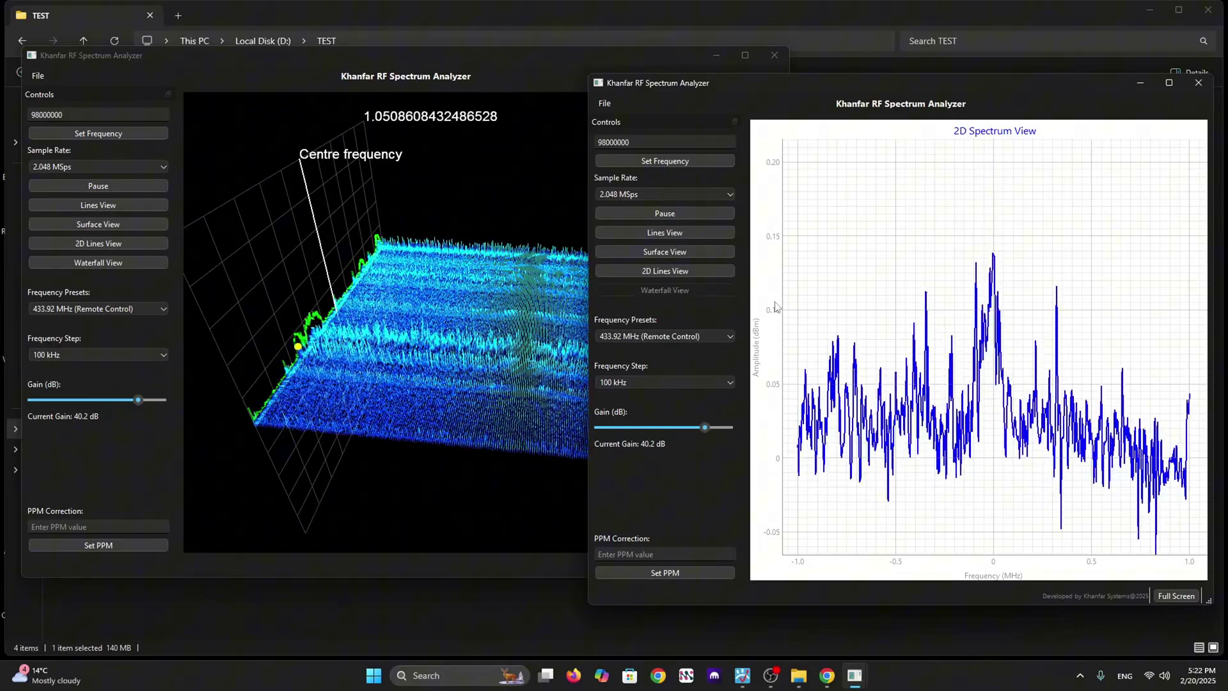
{"action": "left_click", "coordinate": [693, 292]}
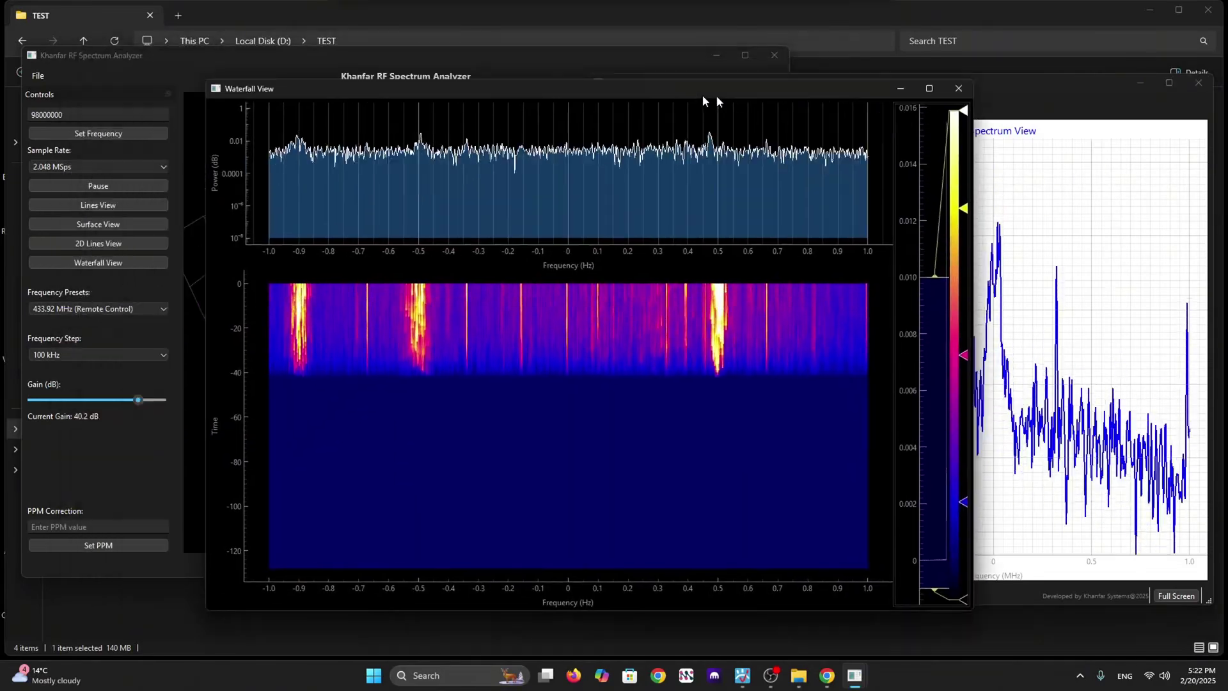
{"action": "left_click_drag", "start_coordinate": [703, 101], "coordinate": [1225, 231]}
- Snap the analyzer into the other half and tune to the 315 MHz (Car Key Fob) preset
{"action": "left_click", "coordinate": [479, 174]}
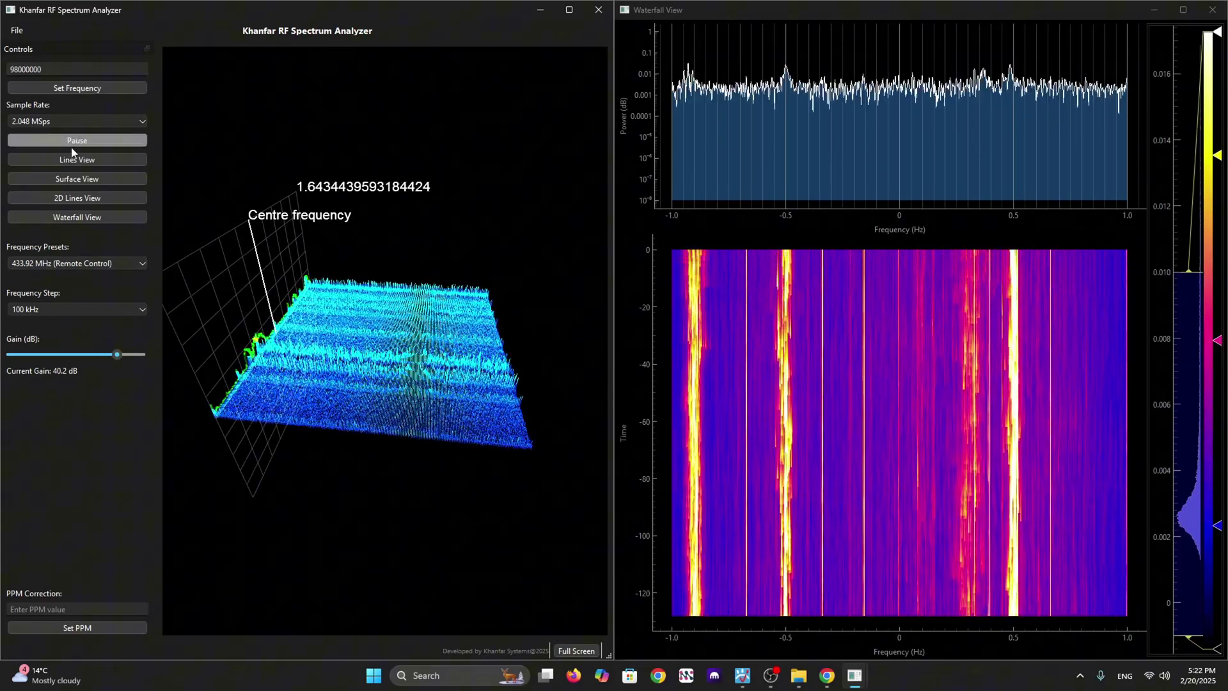
{"action": "left_click", "coordinate": [87, 264]}
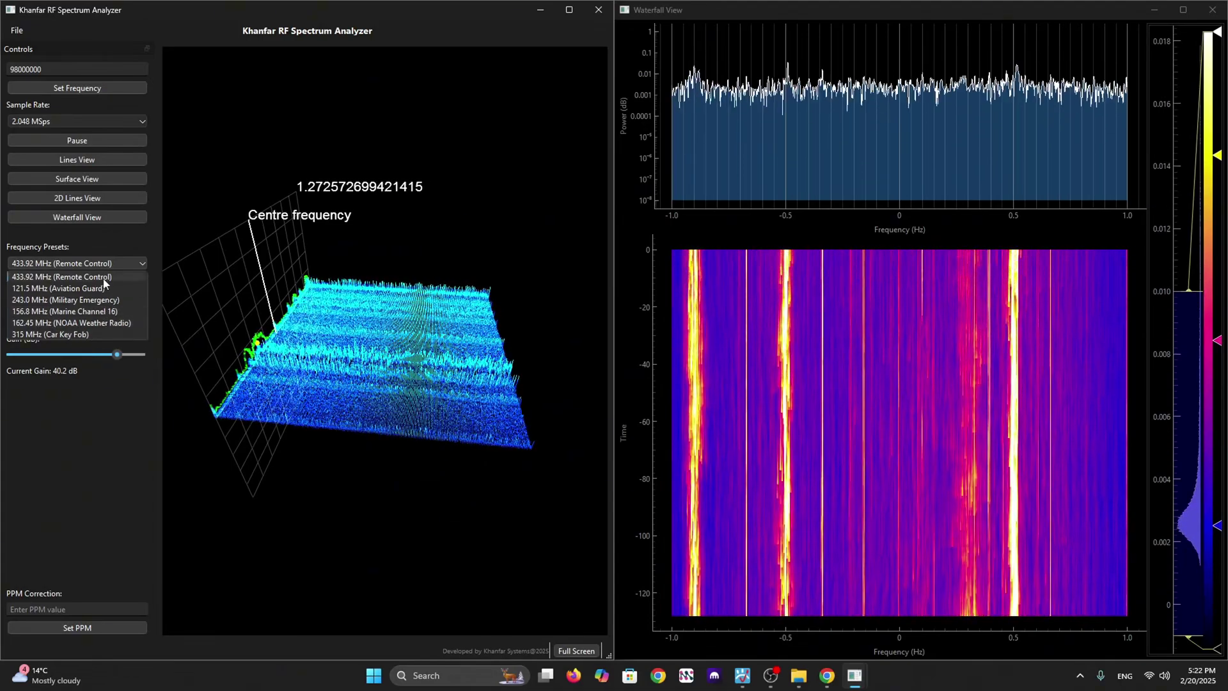
{"action": "left_click", "coordinate": [96, 334]}
- Switch the frequency preset back to 433.92 MHz (Remote Control)
{"action": "left_click", "coordinate": [103, 263]}
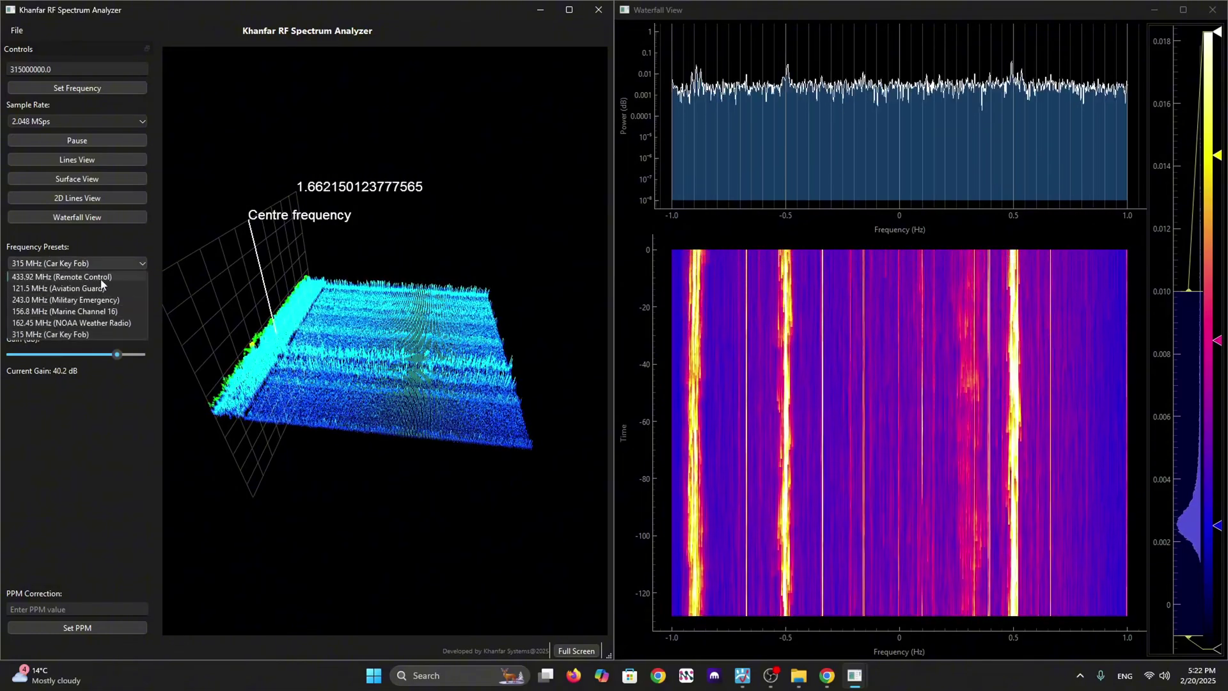
{"action": "left_click", "coordinate": [84, 334]}
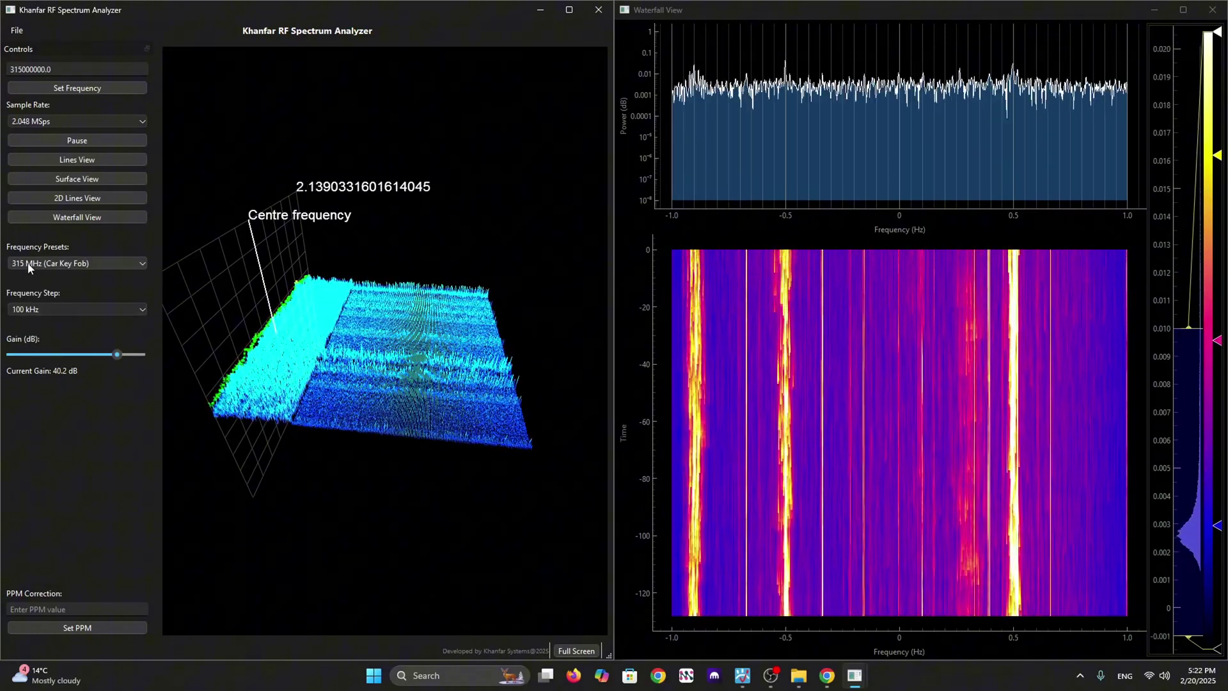
{"action": "left_click", "coordinate": [59, 265]}
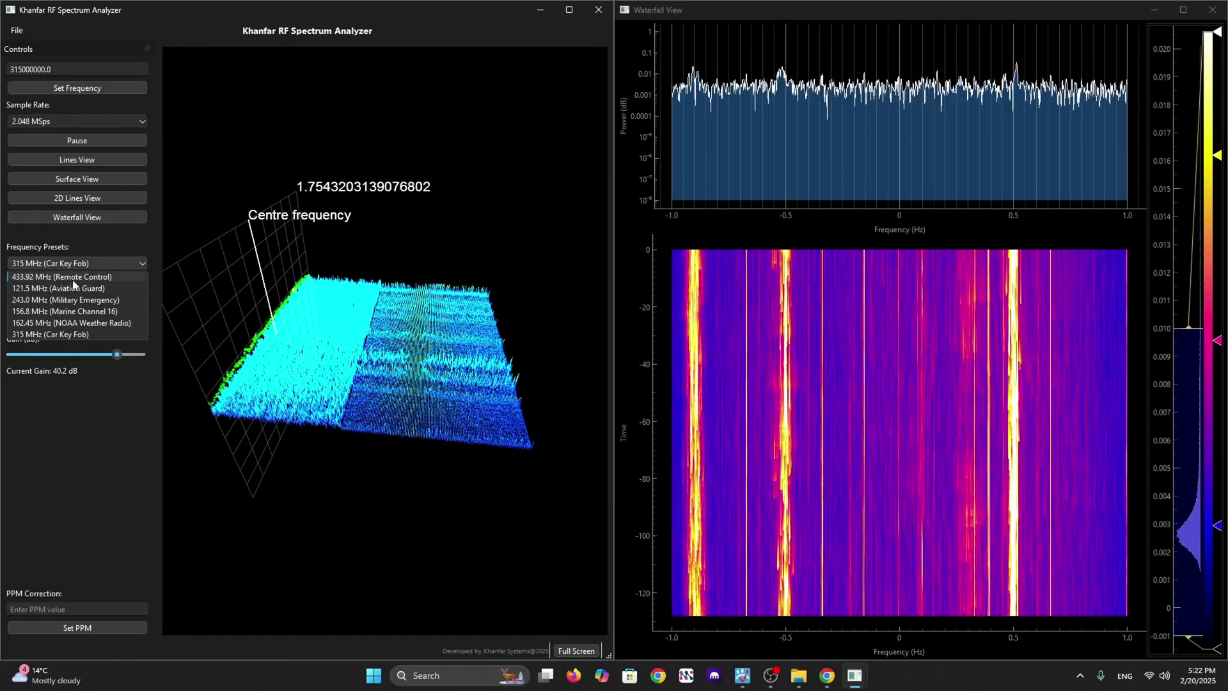
{"action": "left_click", "coordinate": [75, 277]}
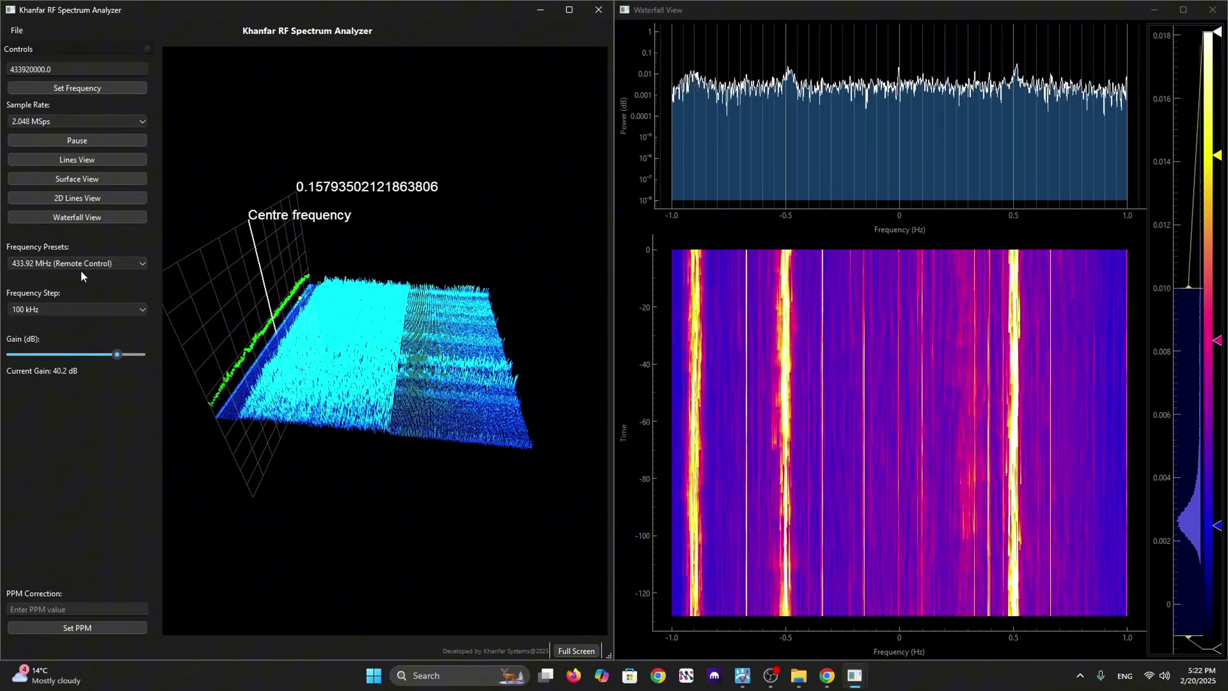
- Rotate the first analyzer's 3-D spectrum and check the Frequency Step list, keeping 100 kHz
{"action": "mouse_move", "coordinate": [238, 332]}
{"action": "left_mouse_down"}
{"action": "mouse_move", "coordinate": [285, 336]}
{"action": "mouse_move", "coordinate": [284, 363]}
{"action": "mouse_move", "coordinate": [257, 370]}
{"action": "mouse_move", "coordinate": [320, 349]}
{"action": "mouse_move", "coordinate": [353, 358]}
{"action": "mouse_move", "coordinate": [319, 364]}
{"action": "mouse_move", "coordinate": [304, 333]}
{"action": "mouse_move", "coordinate": [271, 352]}
{"action": "mouse_move", "coordinate": [293, 343]}
{"action": "mouse_move", "coordinate": [281, 358]}
{"action": "mouse_move", "coordinate": [295, 376]}
{"action": "mouse_move", "coordinate": [286, 348]}
{"action": "mouse_move", "coordinate": [319, 334]}
{"action": "mouse_move", "coordinate": [286, 360]}
{"action": "left_mouse_up"}
{"action": "scroll", "coordinate": [285, 348], "scroll_direction": "up", "scroll_amount": 5}
{"action": "scroll", "coordinate": [318, 334], "scroll_direction": "down", "scroll_amount": 5}
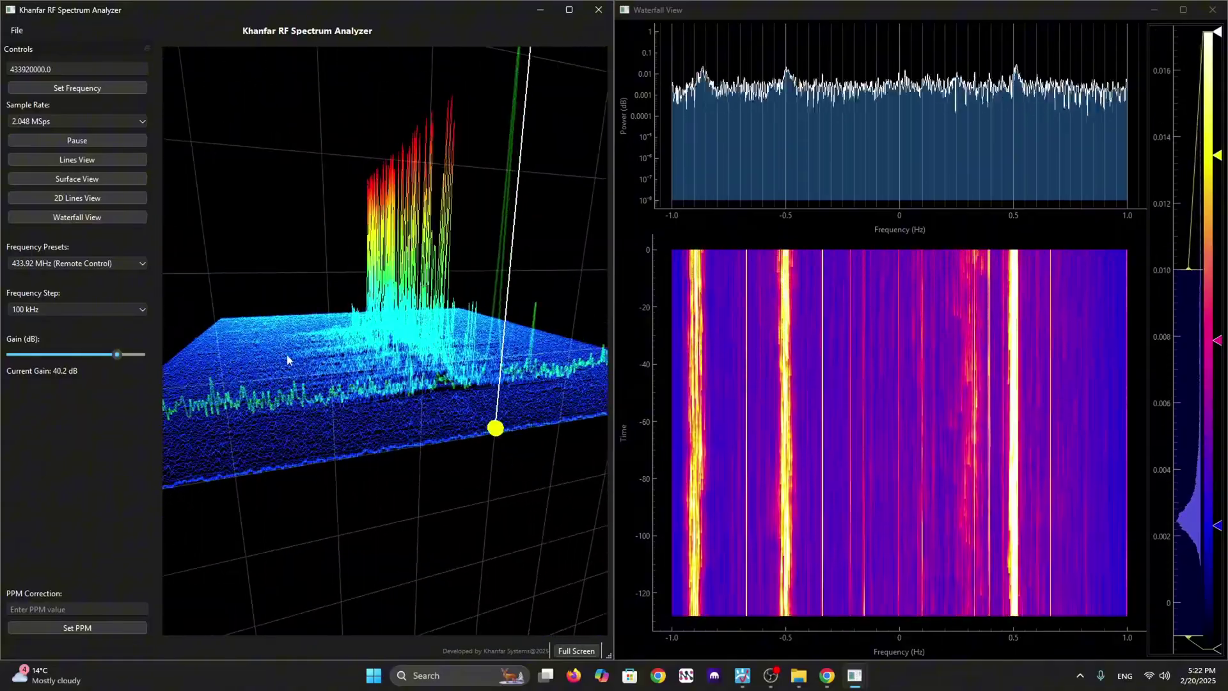
{"action": "left_click", "coordinate": [52, 305]}
{"action": "left_click", "coordinate": [51, 306]}
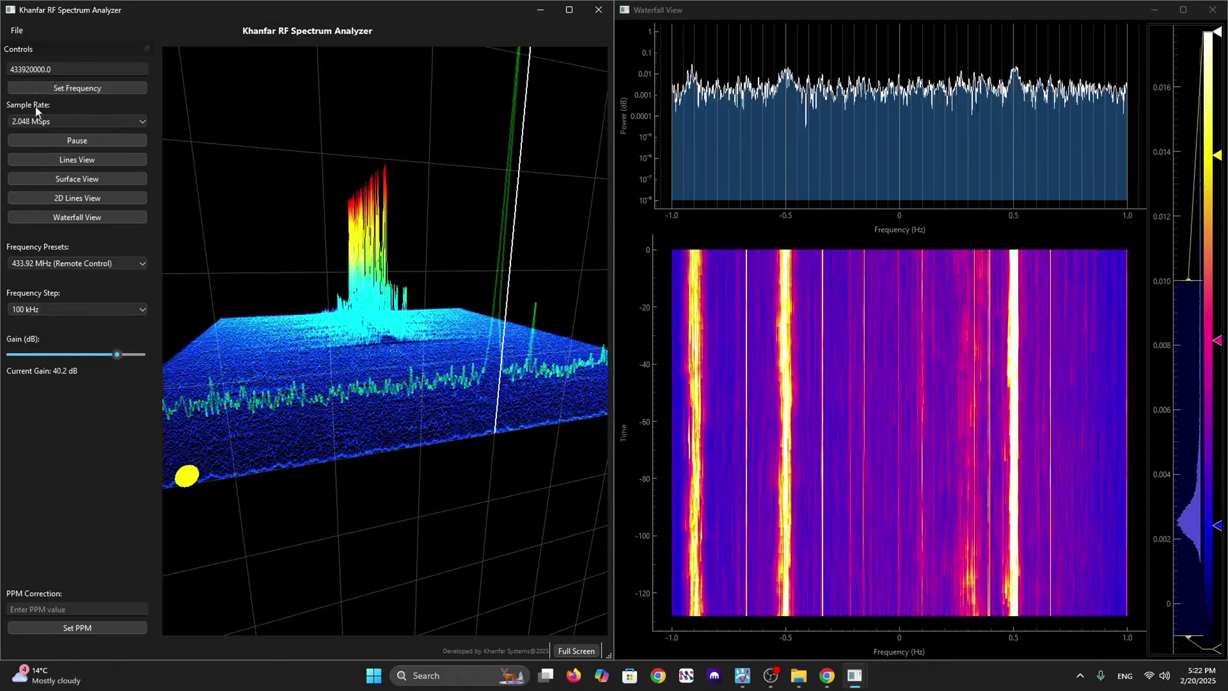
{"action": "left_click_drag", "start_coordinate": [256, 301], "coordinate": [384, 307]}
- Close the Waterfall View window and switch the second analyzer to 3-D Lines View, rotating it
{"action": "left_click_drag", "start_coordinate": [793, 10], "coordinate": [593, 86]}
{"action": "left_click", "coordinate": [1188, 60]}
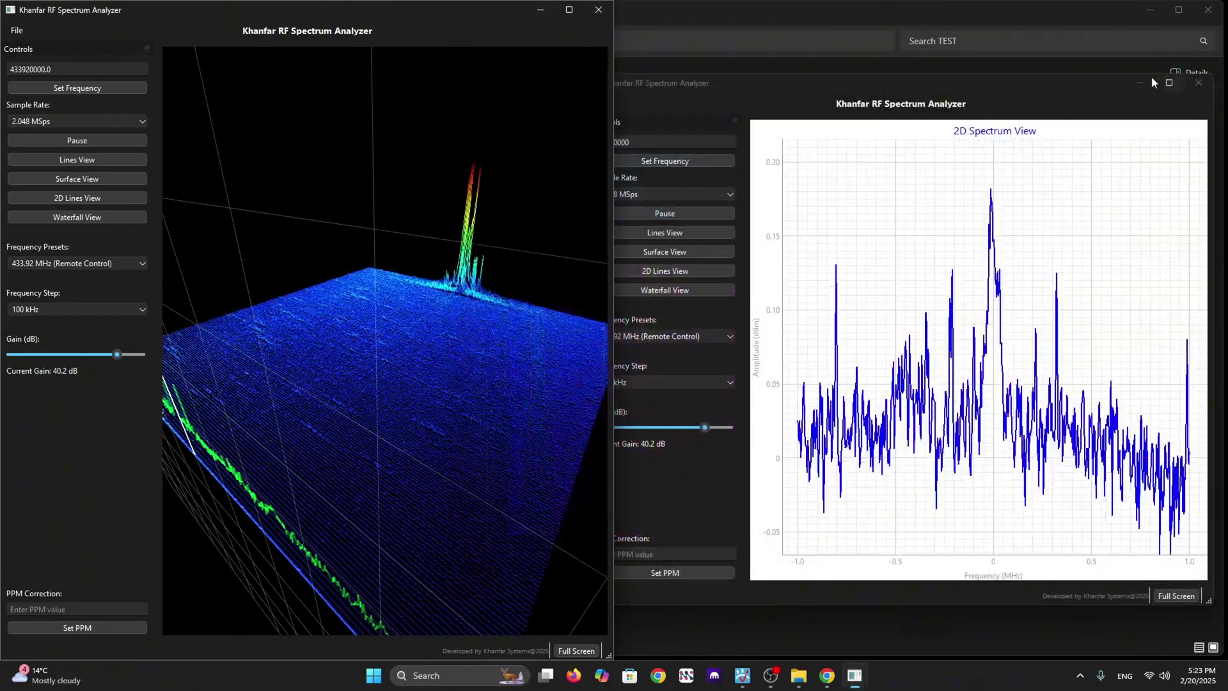
{"action": "left_click", "coordinate": [683, 234]}
{"action": "left_click_drag", "start_coordinate": [785, 308], "coordinate": [848, 343]}
{"action": "left_click", "coordinate": [665, 335]}
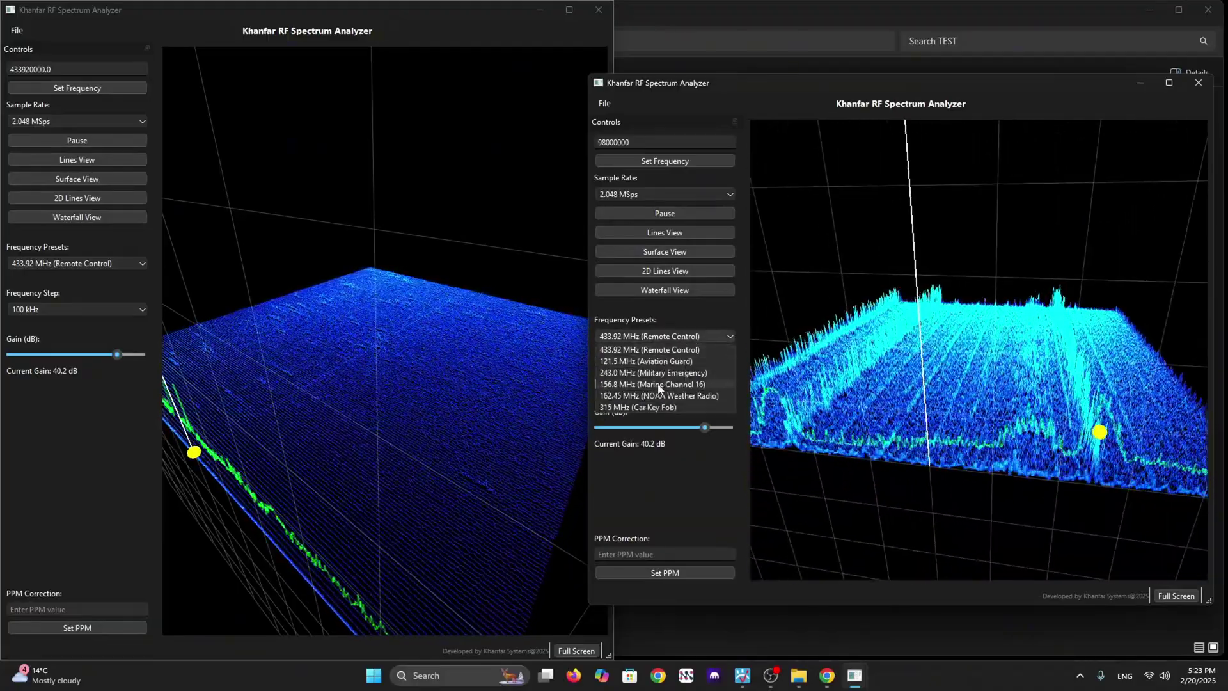
{"action": "left_click", "coordinate": [719, 240]}
{"action": "left_click_drag", "start_coordinate": [793, 332], "coordinate": [466, 359]}
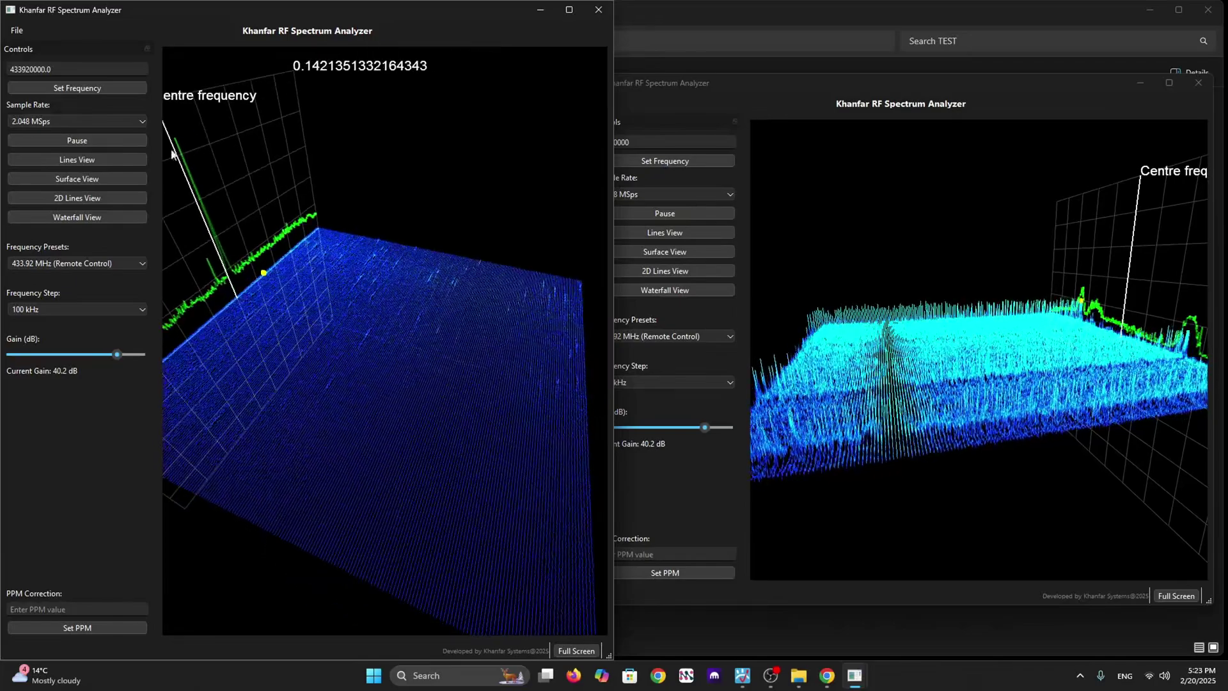
- Retune the first analyzer to 867 MHz with 45 dB gain and float the second analyzer's controls
{"action": "left_click", "coordinate": [72, 90]}
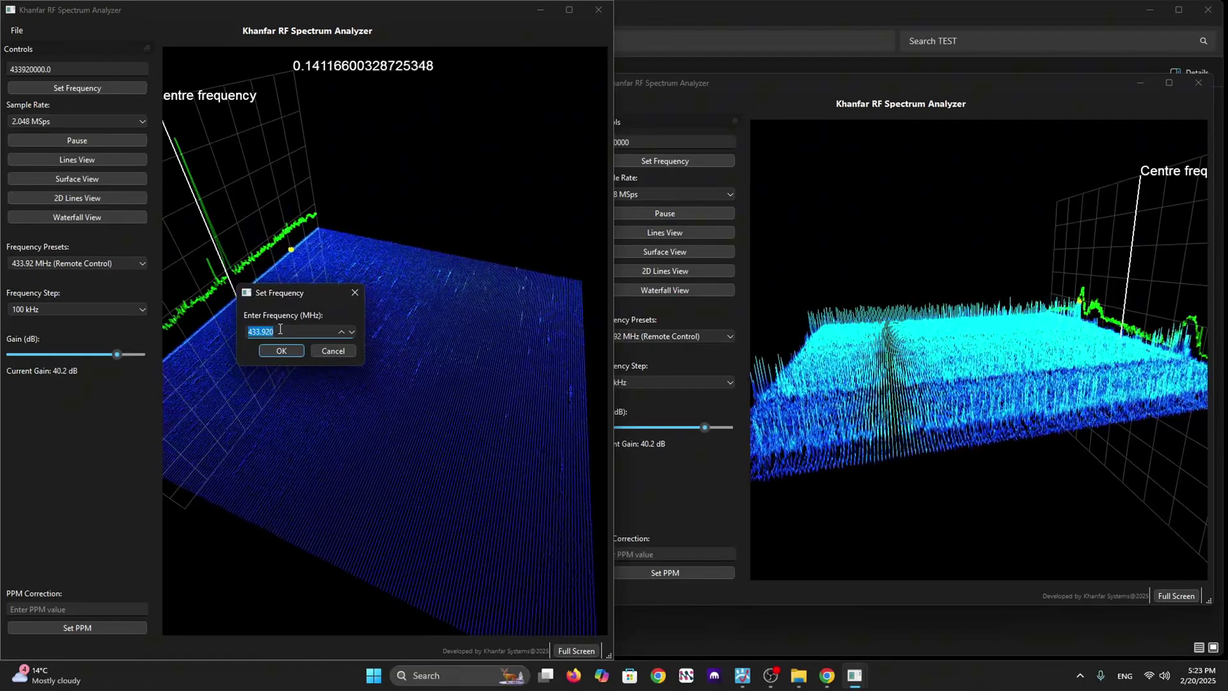
{"action": "type", "text": "867"}
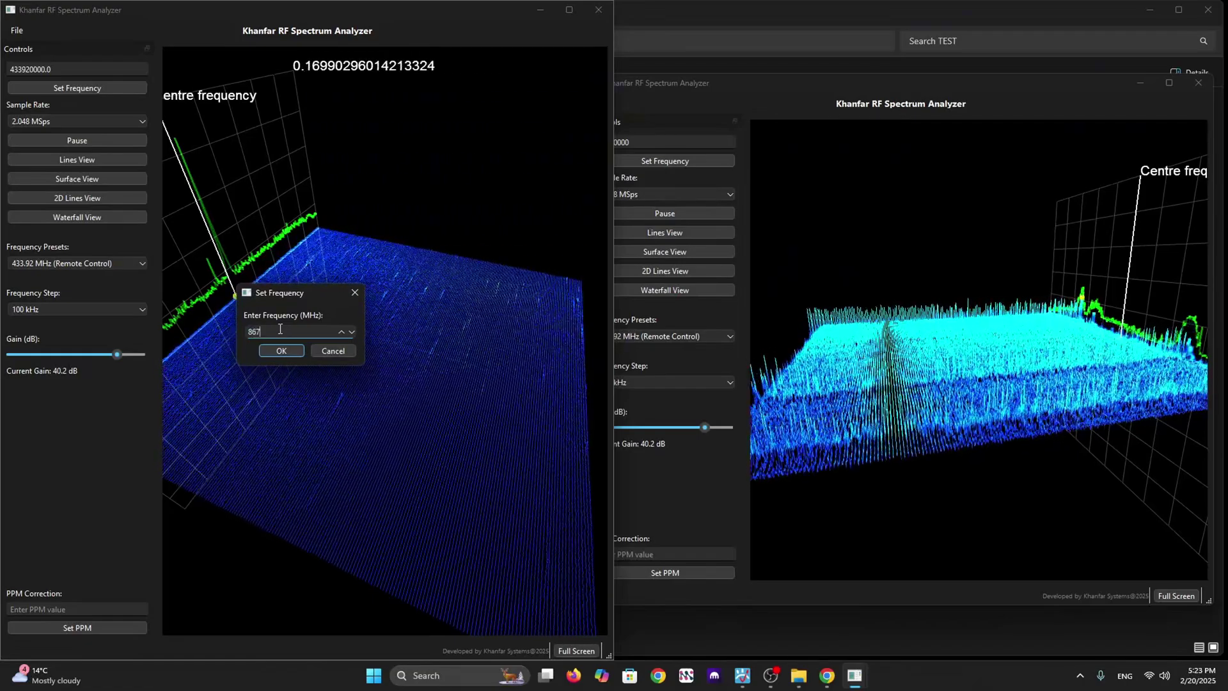
{"action": "left_click", "coordinate": [284, 351]}
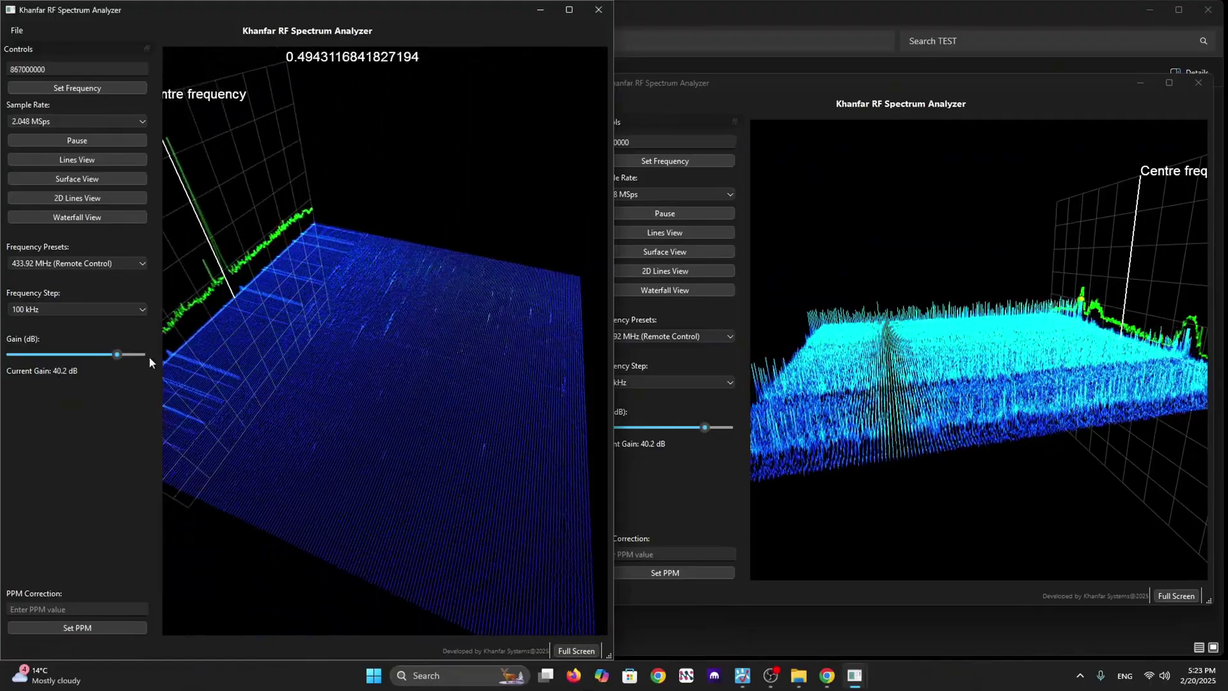
{"action": "left_click", "coordinate": [148, 355]}
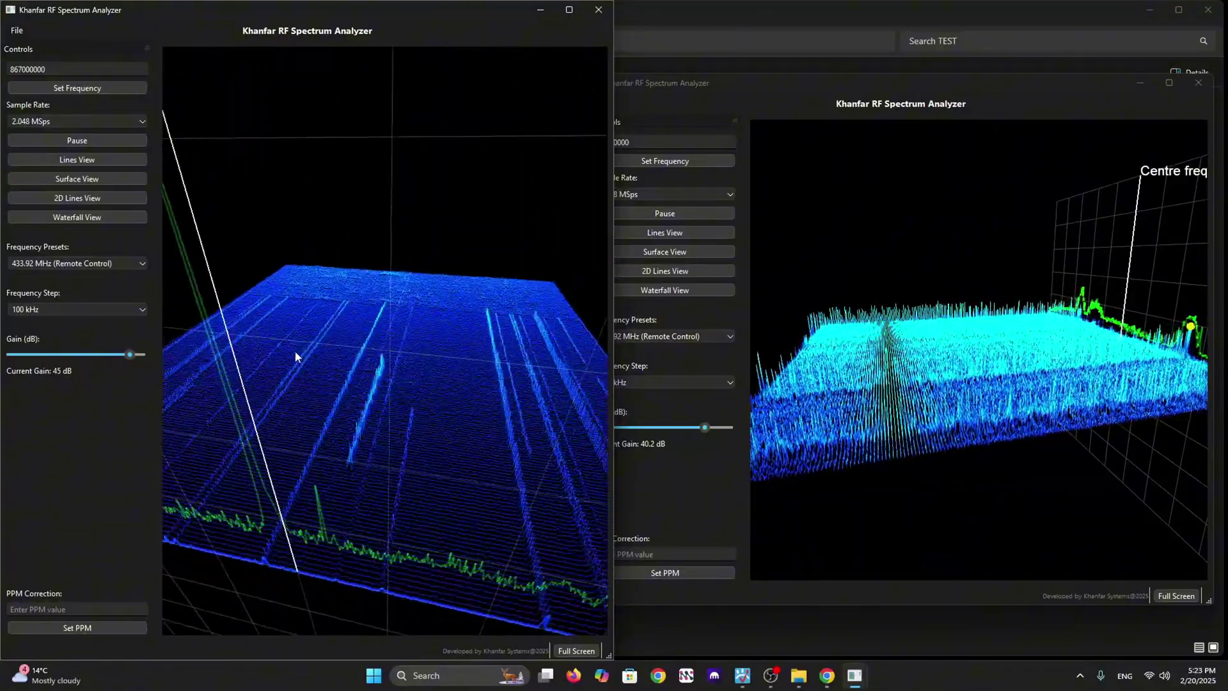
{"action": "left_click", "coordinate": [754, 380]}
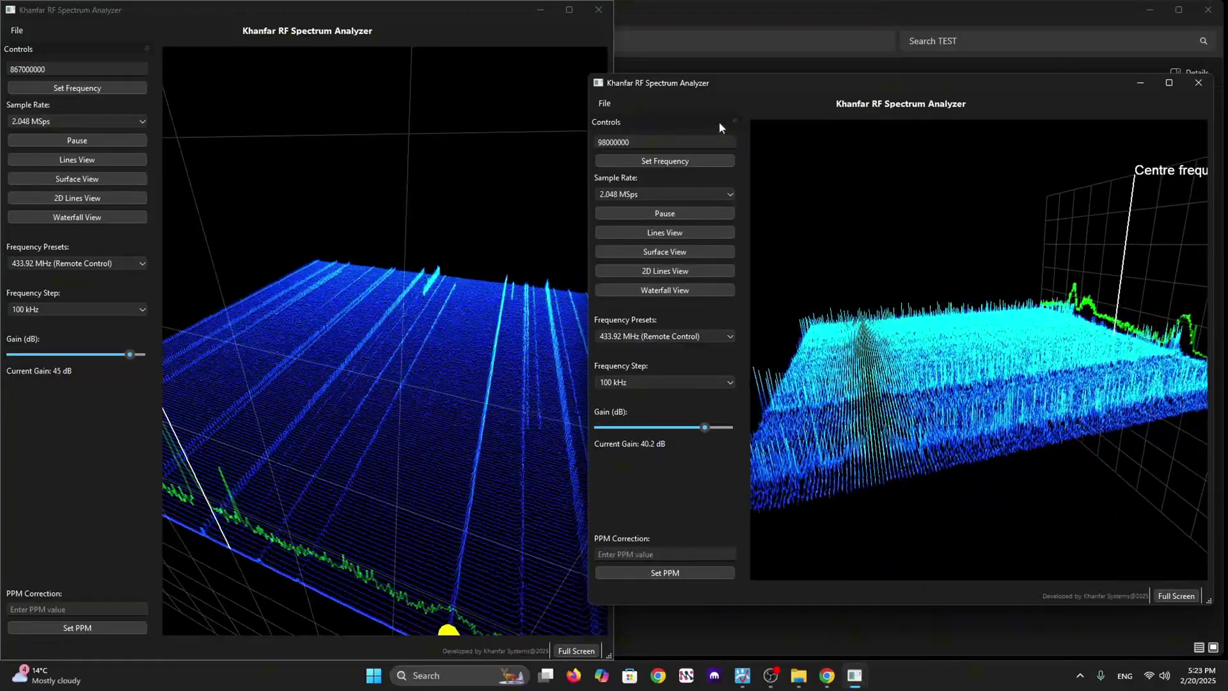
{"action": "left_click_drag", "start_coordinate": [726, 122], "coordinate": [976, 612]}
- Dismiss the first window's floating controls and stretch the second analyzer window to full height
{"action": "left_click_drag", "start_coordinate": [128, 56], "coordinate": [589, 112]}
{"action": "left_click", "coordinate": [590, 112]}
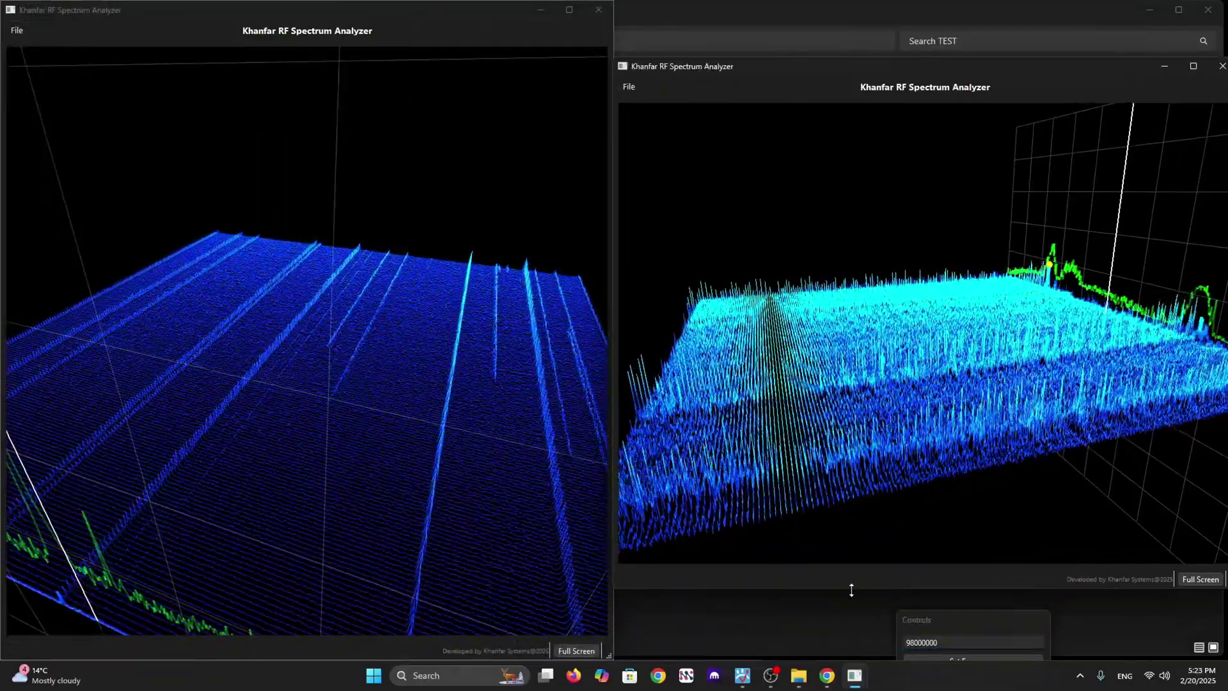
{"action": "left_click_drag", "start_coordinate": [851, 590], "coordinate": [848, 645]}
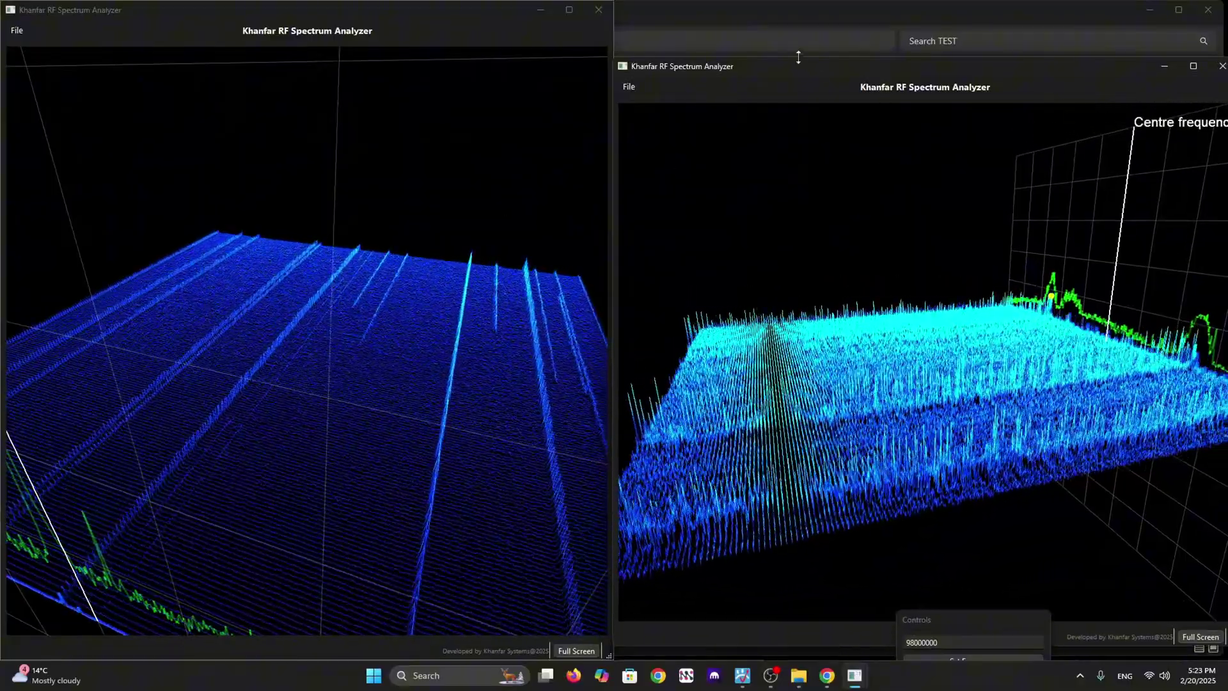
{"action": "left_click_drag", "start_coordinate": [798, 57], "coordinate": [797, 19]}
{"action": "left_click_drag", "start_coordinate": [685, 136], "coordinate": [778, 329]}
- Close the second analyzer window and move the remaining one aside, orbiting its view
{"action": "left_click", "coordinate": [1164, 26]}
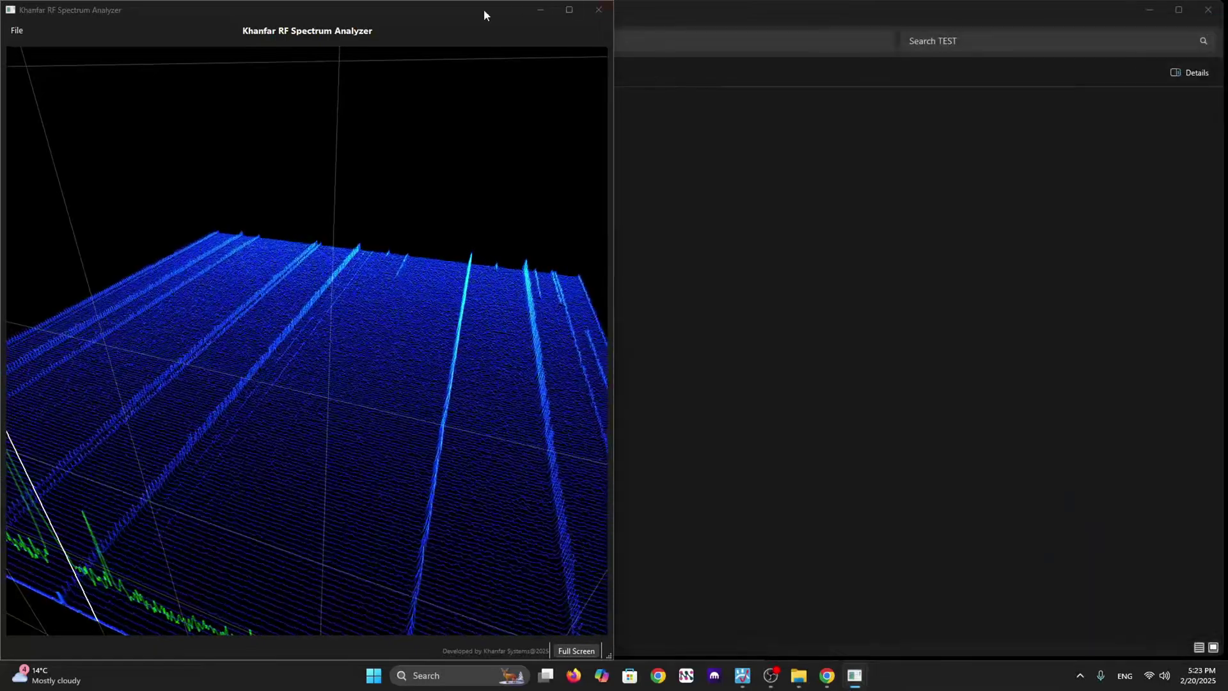
{"action": "left_click_drag", "start_coordinate": [476, 10], "coordinate": [797, 12]}
{"action": "left_click_drag", "start_coordinate": [722, 303], "coordinate": [826, 160]}
- Close the remaining analyzer and bring the Khanfar website up maximized in Chrome
{"action": "left_click", "coordinate": [920, 11]}
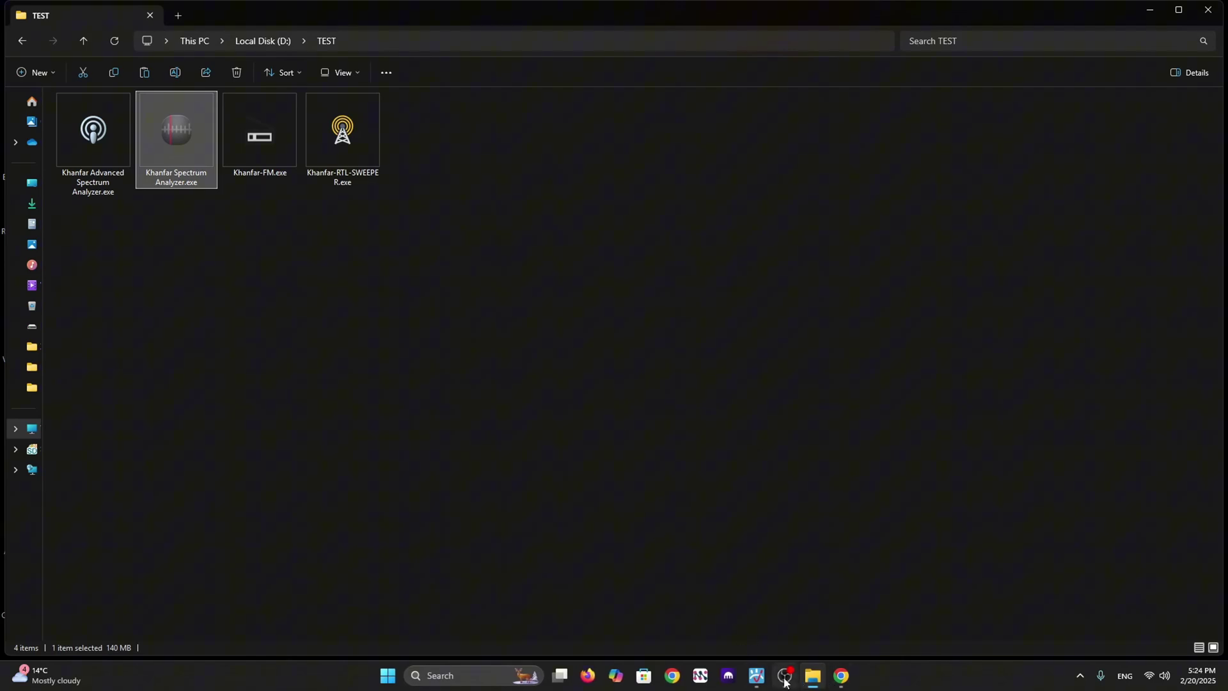
{"action": "mouse_move", "coordinate": [786, 683]}
{"action": "left_click", "coordinate": [840, 677]}
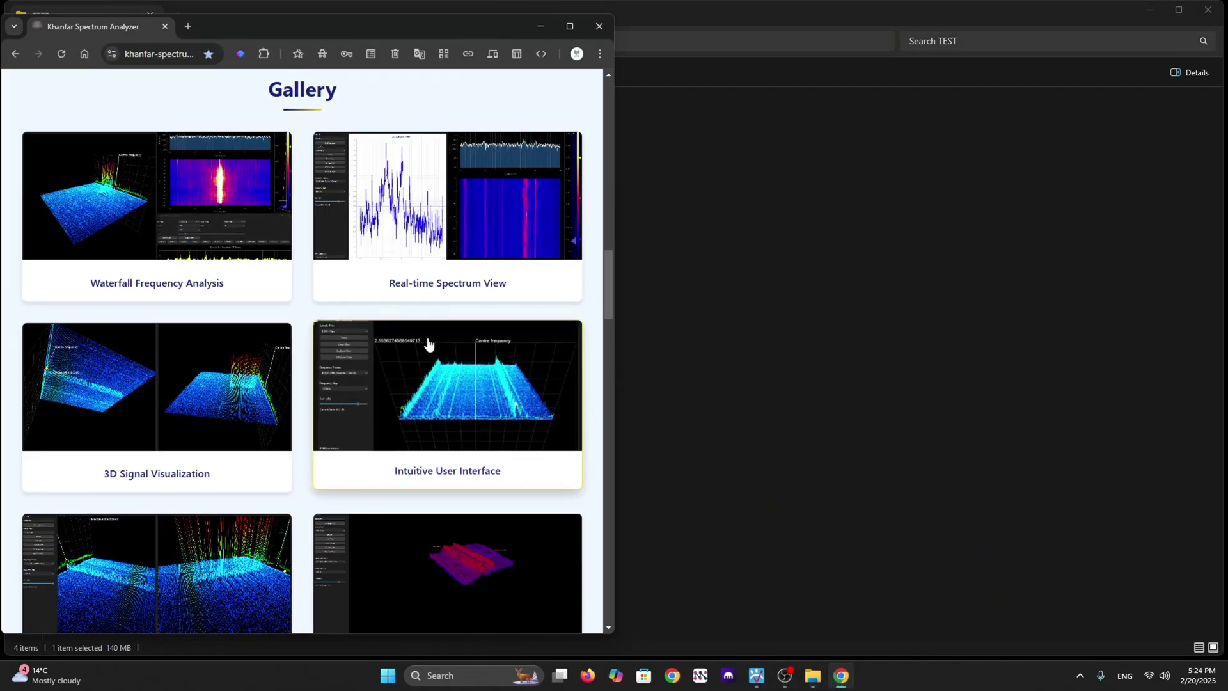
{"action": "left_click", "coordinate": [568, 27]}
- Scroll to the Khanfar RTL Sweeper section and restore Chrome to a smaller window at right-centre
{"action": "scroll", "coordinate": [557, 332], "scroll_direction": "down", "scroll_amount": 6}
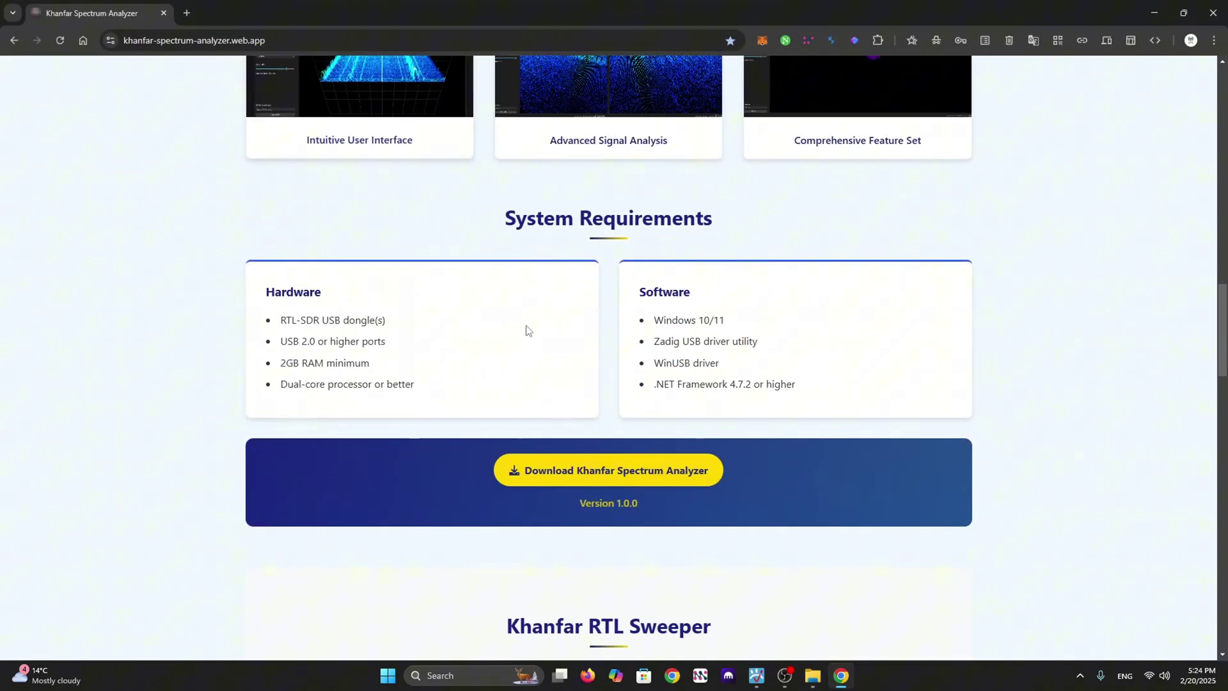
{"action": "scroll", "coordinate": [511, 323], "scroll_direction": "up", "scroll_amount": 4}
{"action": "scroll", "coordinate": [439, 334], "scroll_direction": "down", "scroll_amount": 9}
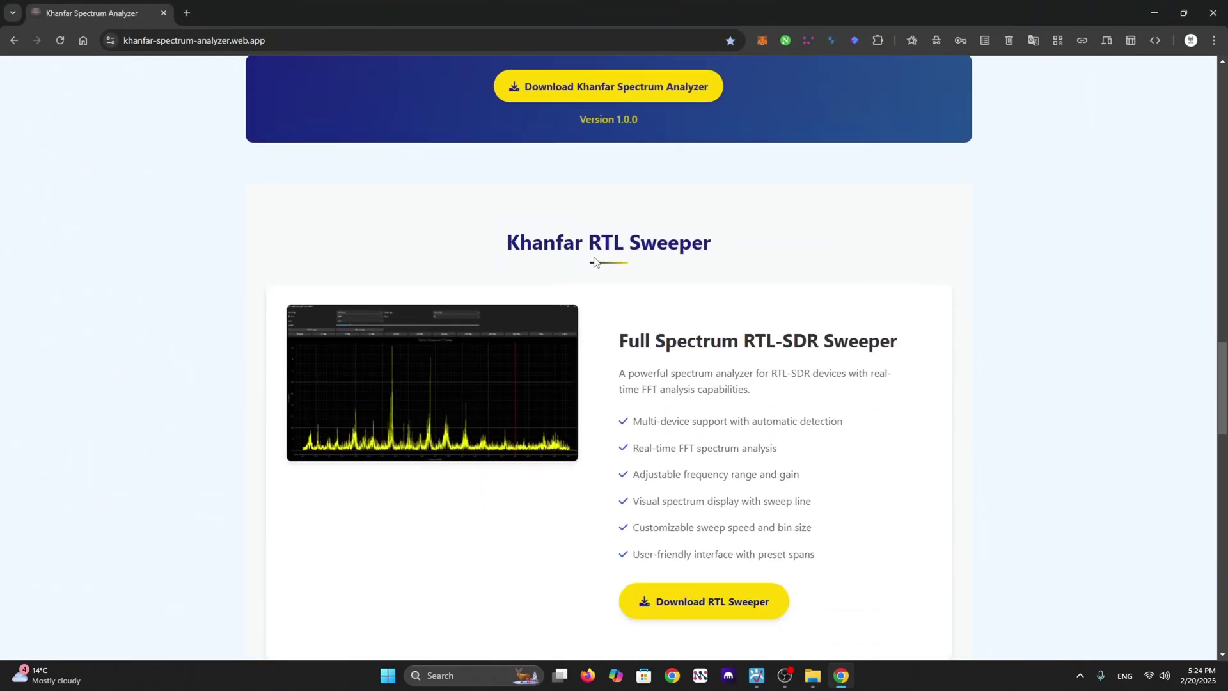
{"action": "scroll", "coordinate": [658, 412], "scroll_direction": "down", "scroll_amount": 3}
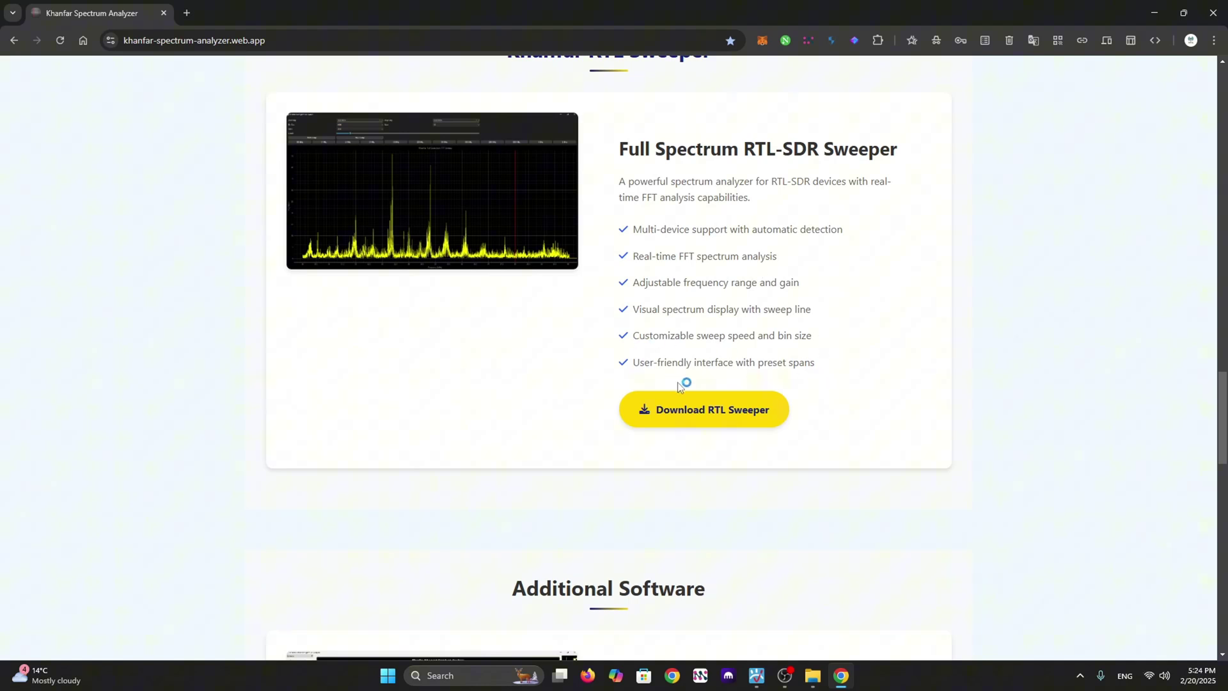
{"action": "scroll", "coordinate": [669, 383], "scroll_direction": "up", "scroll_amount": 2}
{"action": "left_click", "coordinate": [1184, 12]}
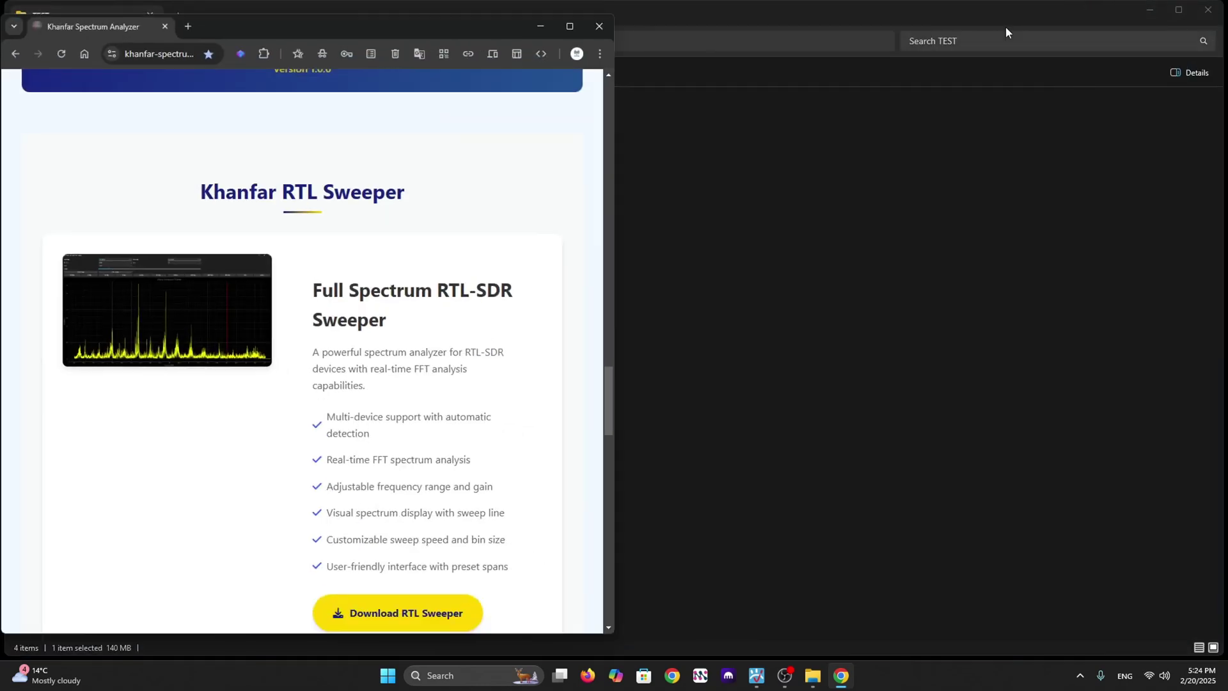
{"action": "left_click_drag", "start_coordinate": [488, 24], "coordinate": [887, 78]}
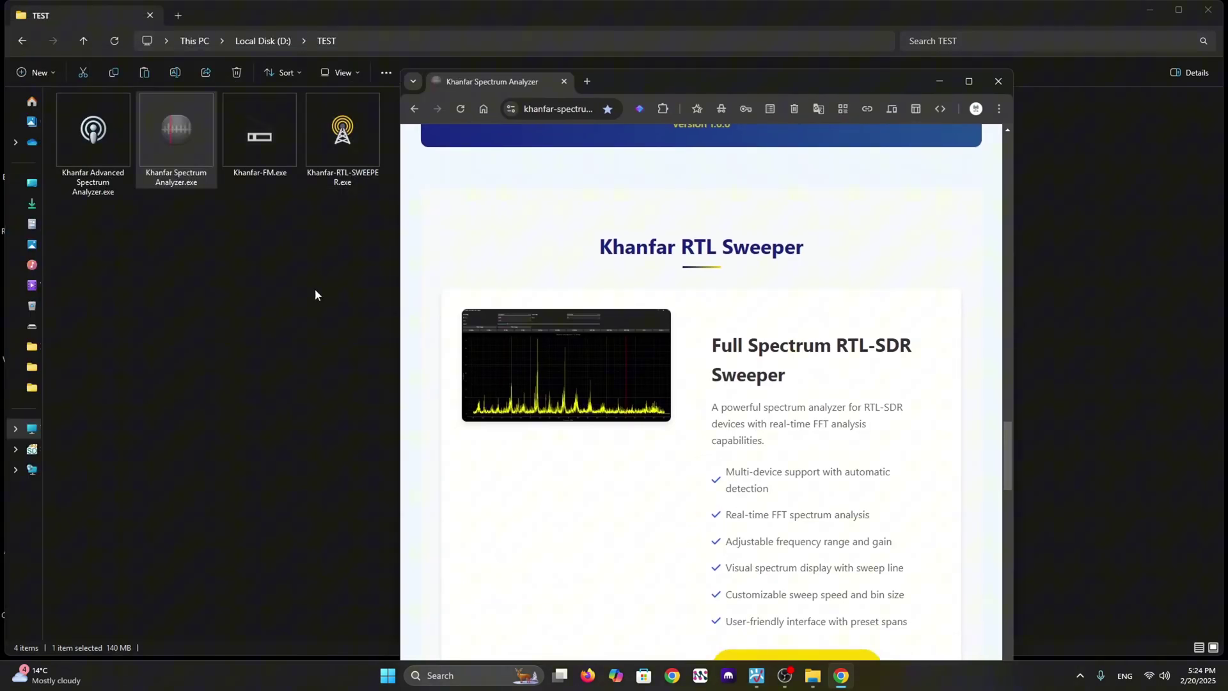
- Launch Khanfar-RTL-SWEEPER.exe and move its Select SDR Dongle dialog off the program files
{"action": "double_click", "coordinate": [320, 162]}
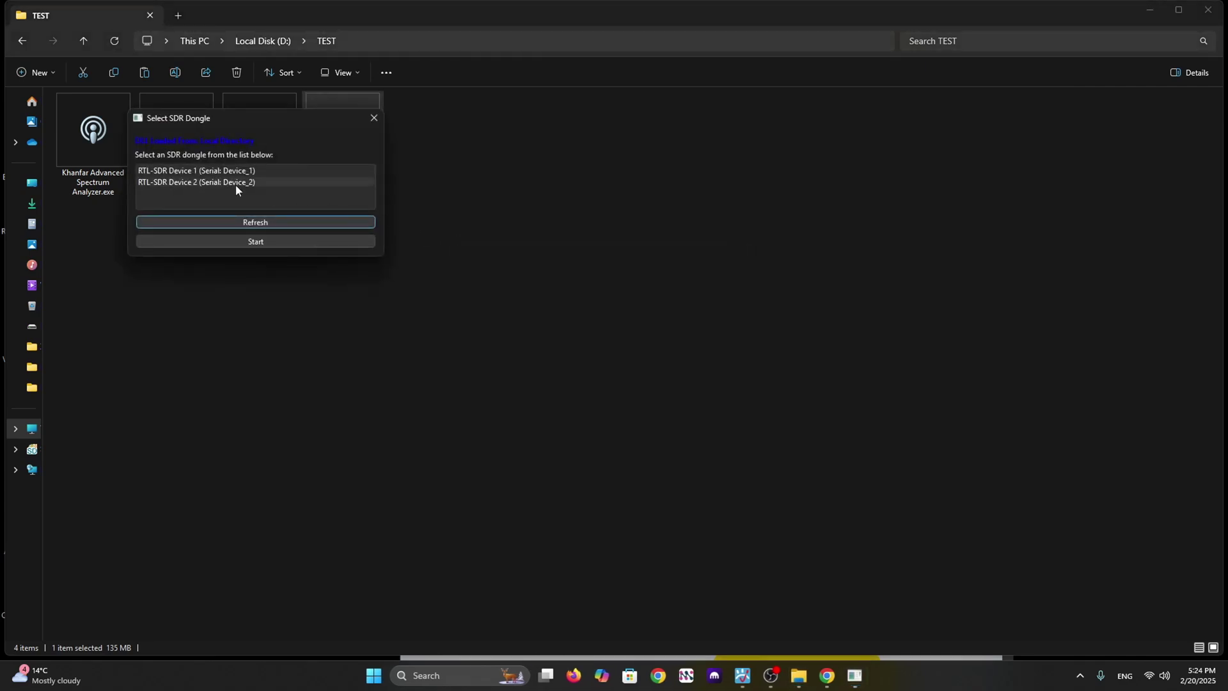
{"action": "left_click_drag", "start_coordinate": [217, 131], "coordinate": [602, 193]}
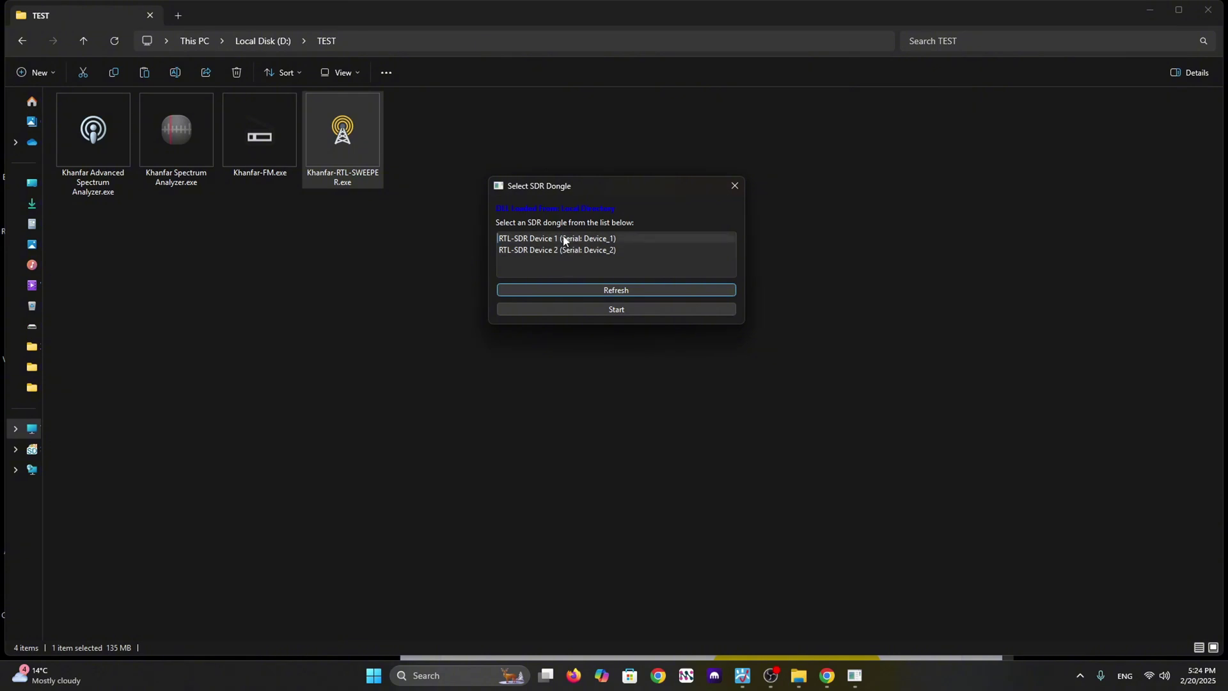
- Start the sweeper with the chosen SDR dongle and place its window over the TEST folder
{"action": "left_click", "coordinate": [617, 310]}
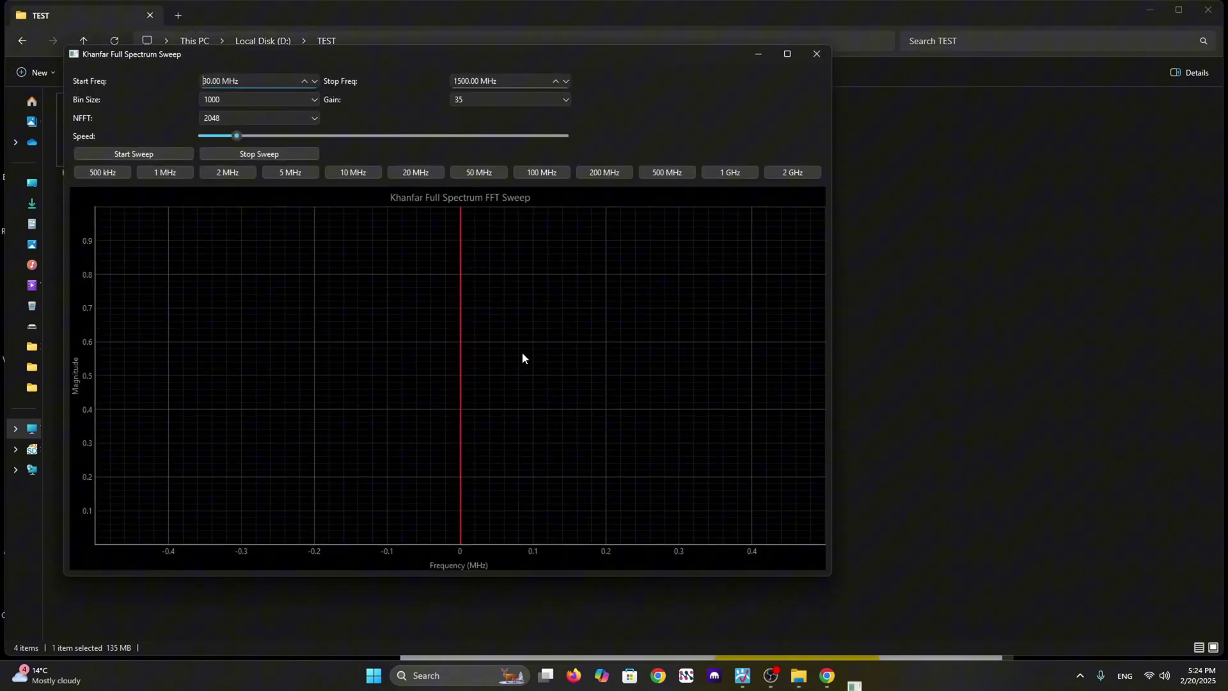
{"action": "left_click", "coordinate": [397, 41]}
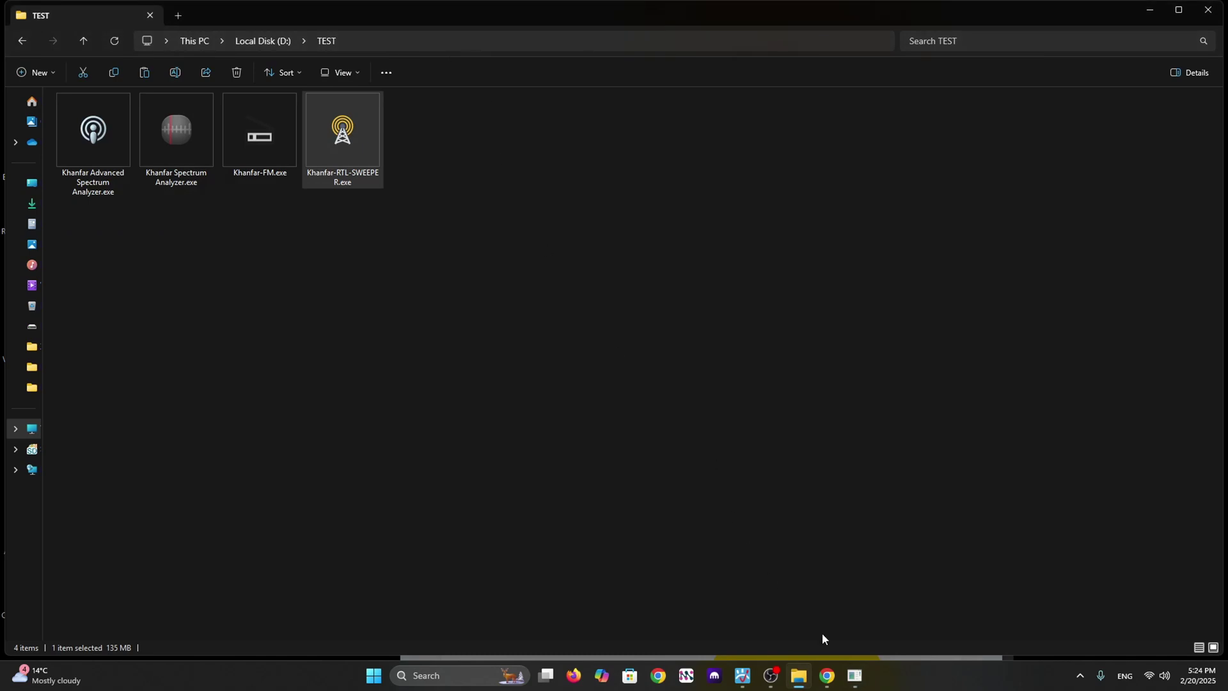
{"action": "left_click", "coordinate": [855, 676]}
{"action": "left_click_drag", "start_coordinate": [383, 57], "coordinate": [697, 89]}
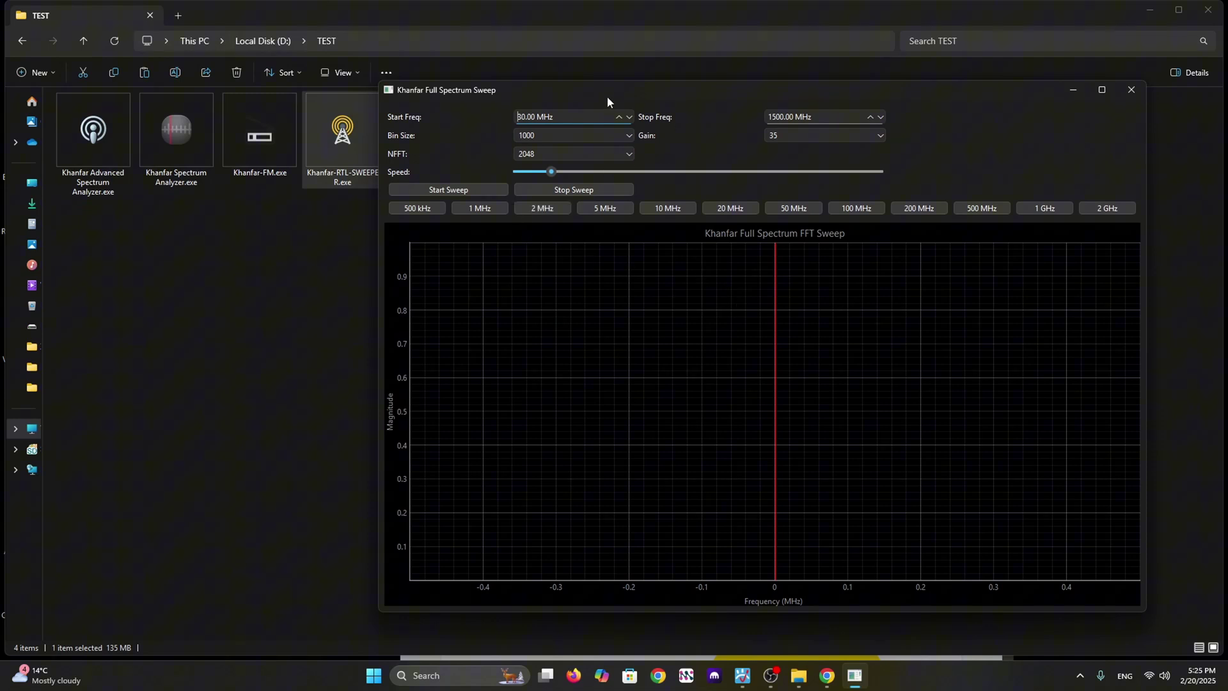
- Sweep from 30 MHz, narrow to a 50 MHz span, then widen to 500 MHz (30–530 MHz)
{"action": "left_click", "coordinate": [474, 191]}
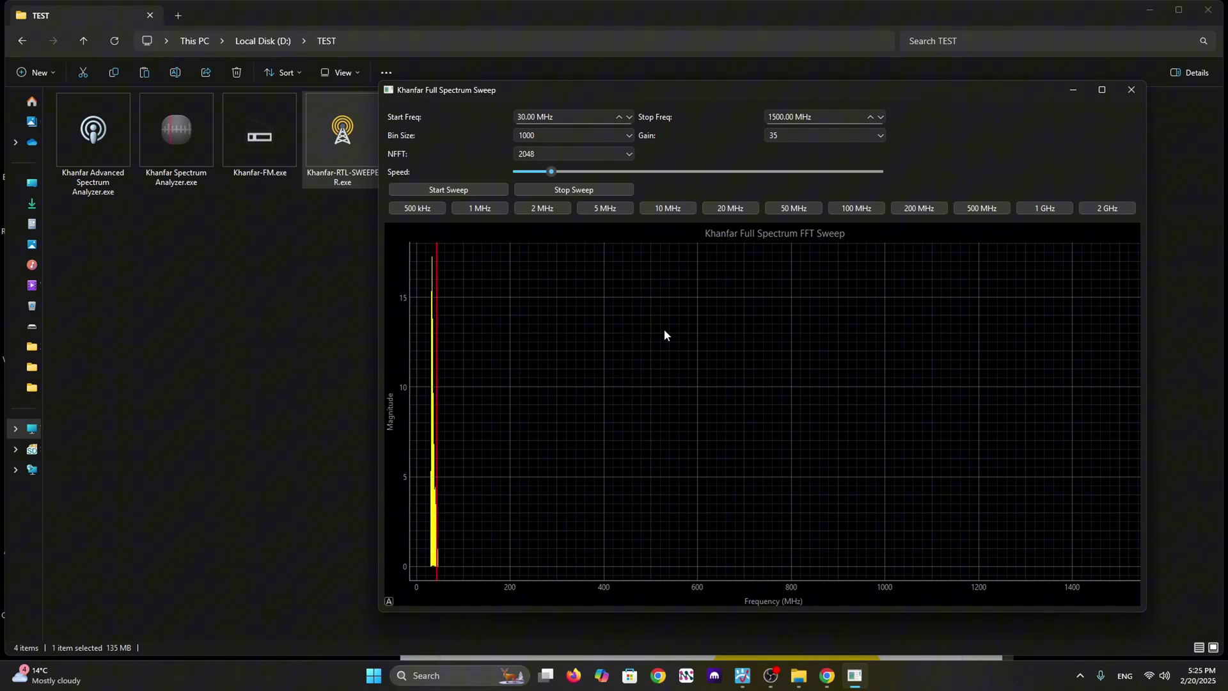
{"action": "left_click", "coordinate": [785, 211]}
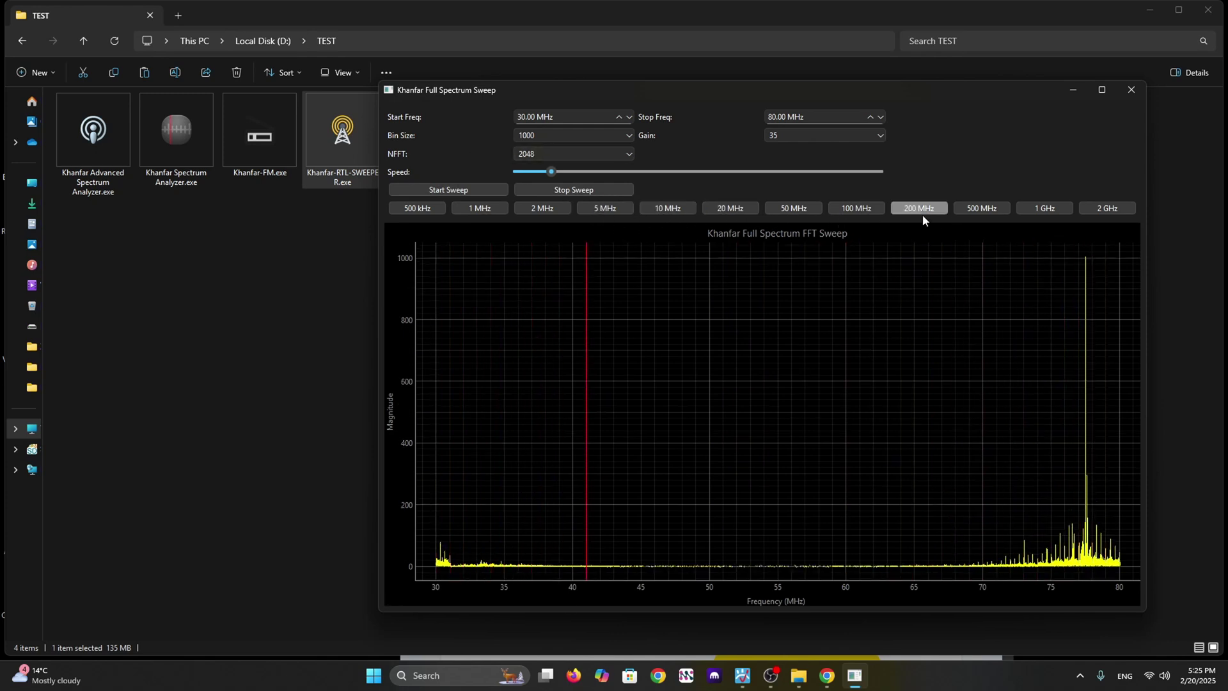
{"action": "left_click", "coordinate": [976, 213]}
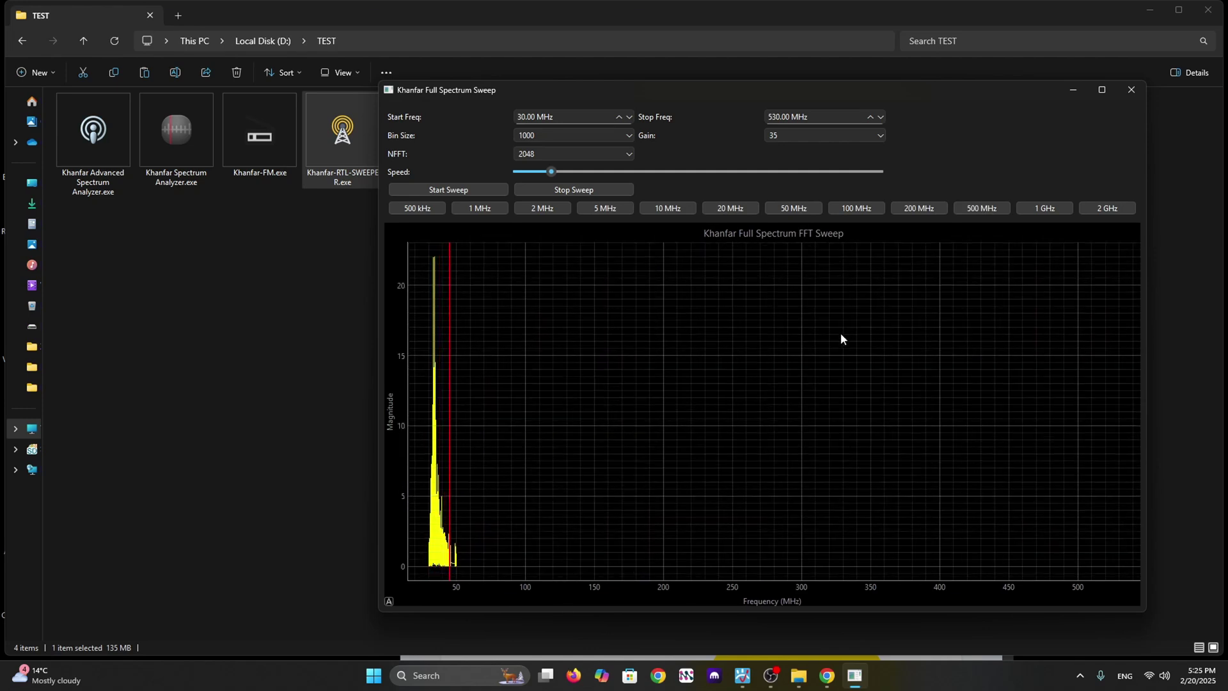
{"action": "left_click_drag", "start_coordinate": [592, 89], "coordinate": [649, 114]}
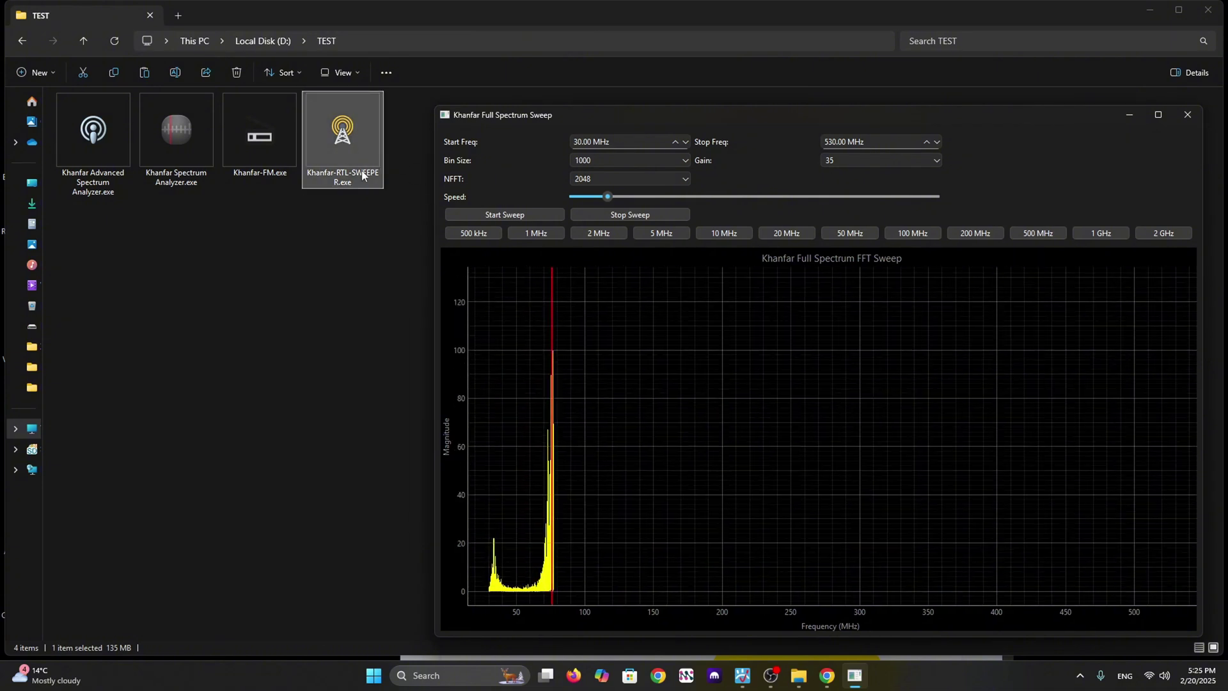
- Launch a second Khanfar-RTL-SWEEPER, with the running sweep snapped right and the TEST folder left
{"action": "double_click", "coordinate": [353, 144]}
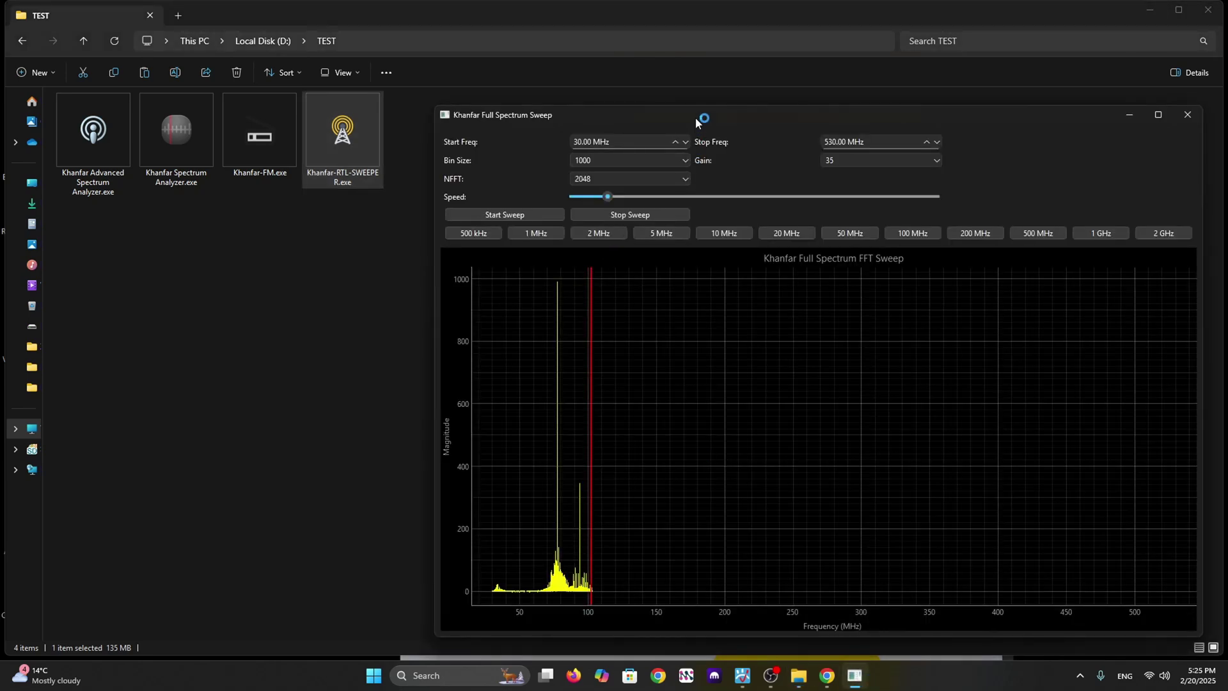
{"action": "left_click_drag", "start_coordinate": [697, 122], "coordinate": [1227, 238]}
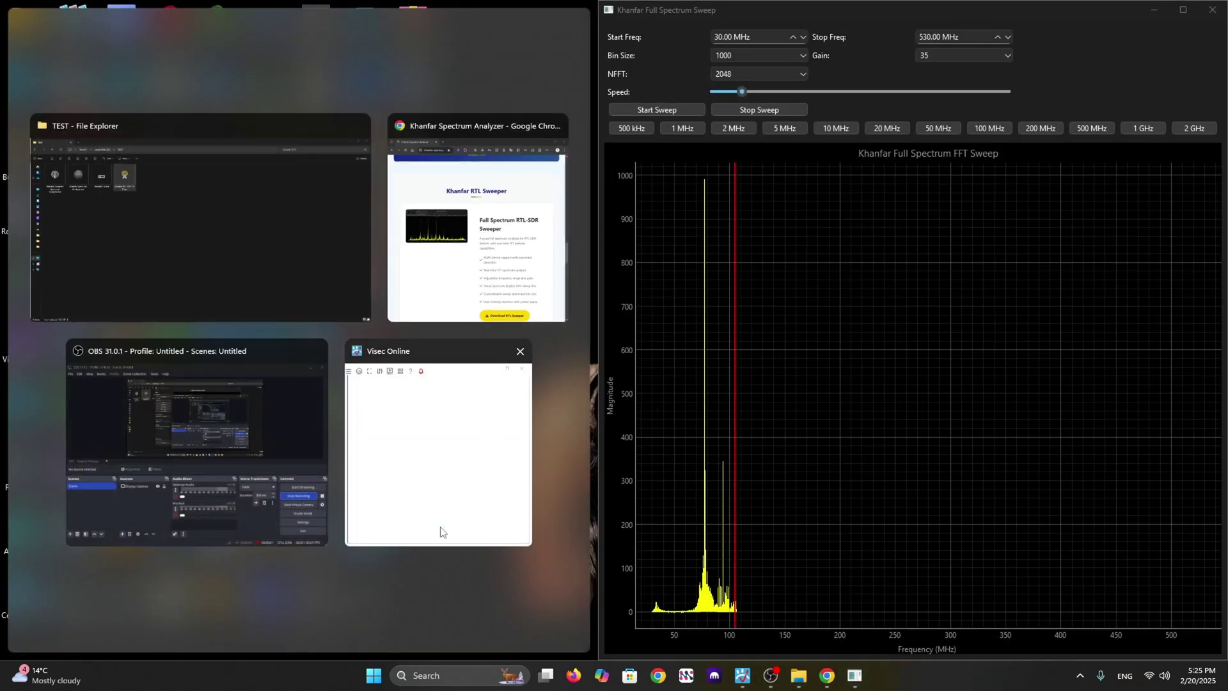
{"action": "left_click", "coordinate": [348, 261]}
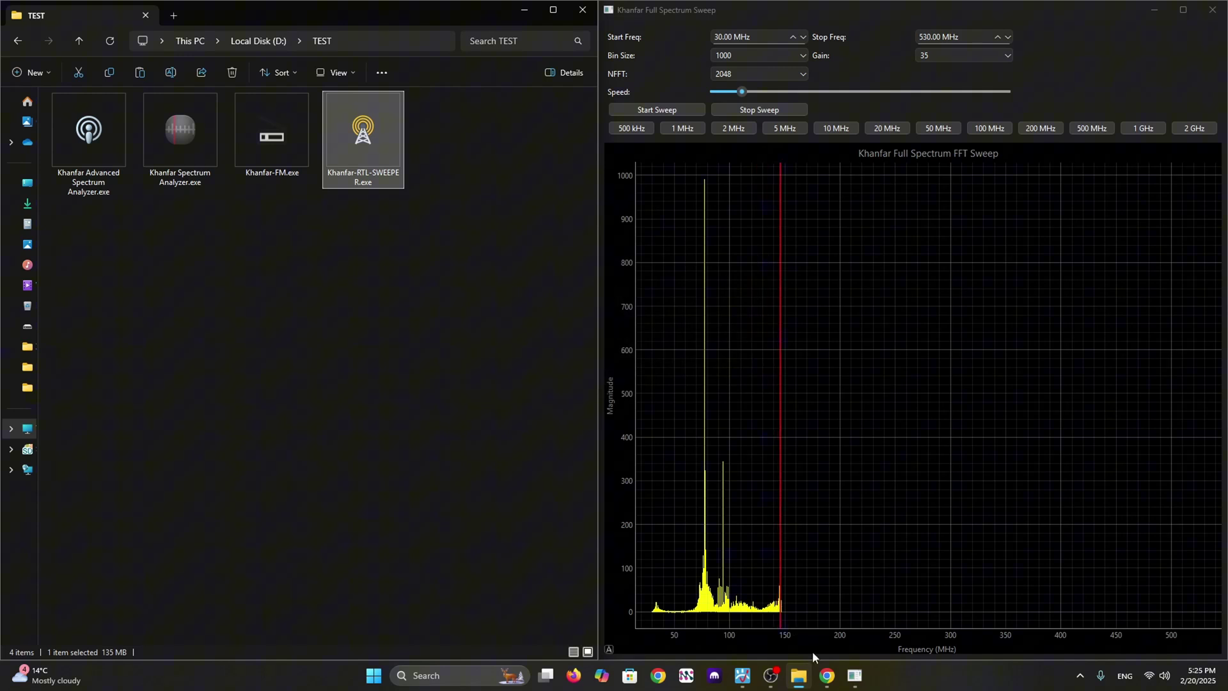
- Start the second sweeper on RTL-SDR Device 2 and snap its window to the left half
{"action": "mouse_move", "coordinate": [855, 676]}
{"action": "left_click", "coordinate": [956, 608]}
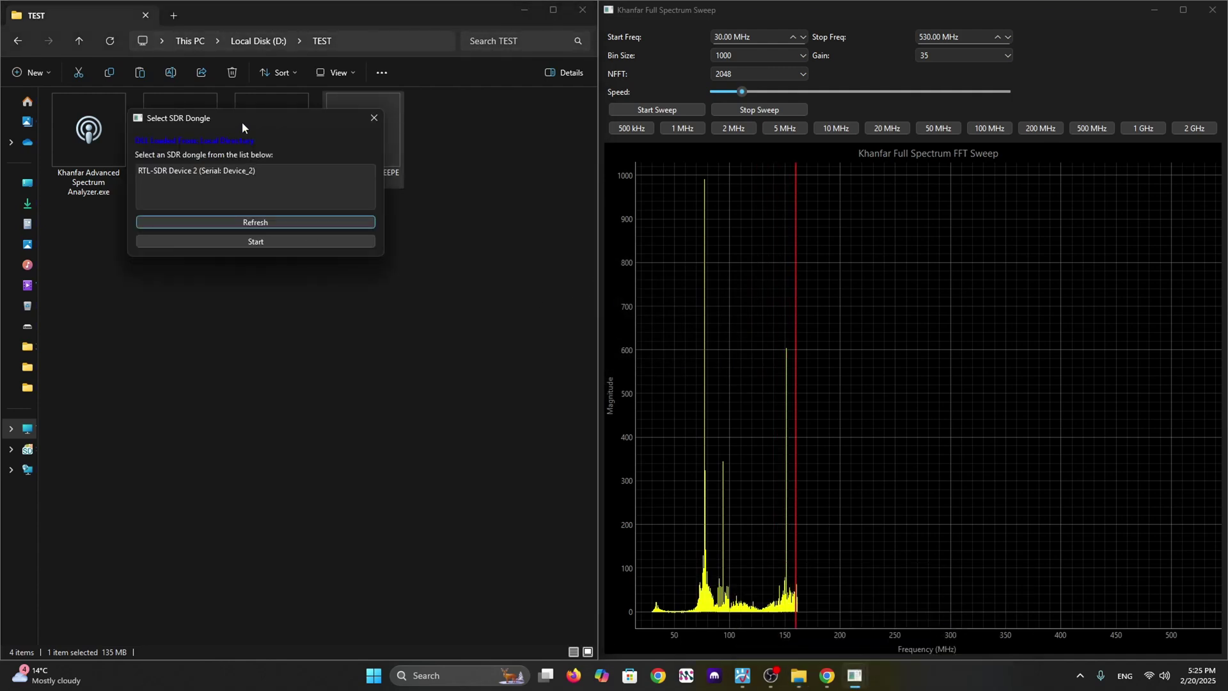
{"action": "left_click_drag", "start_coordinate": [244, 121], "coordinate": [448, 280]}
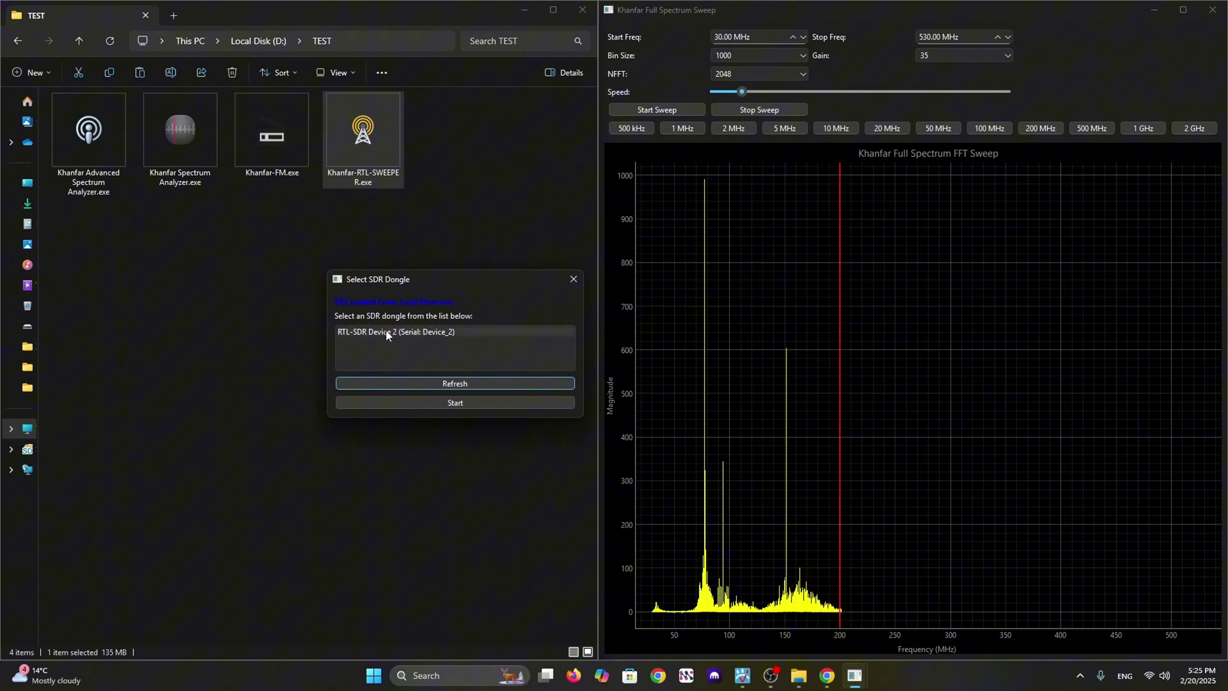
{"action": "left_click", "coordinate": [436, 403]}
{"action": "left_click_drag", "start_coordinate": [604, 53], "coordinate": [1, 217]}
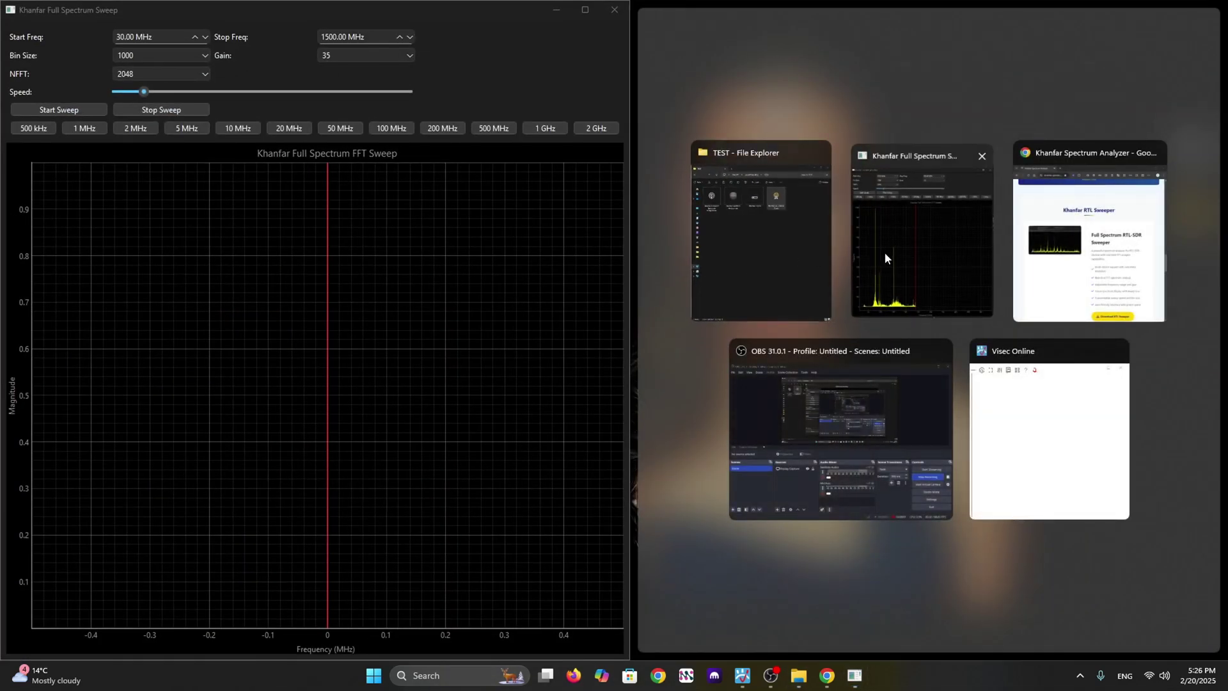
- Sweep 30–32 MHz (2 MHz span) in the new window, close the old 30–530 MHz sweep
{"action": "left_click", "coordinate": [601, 263]}
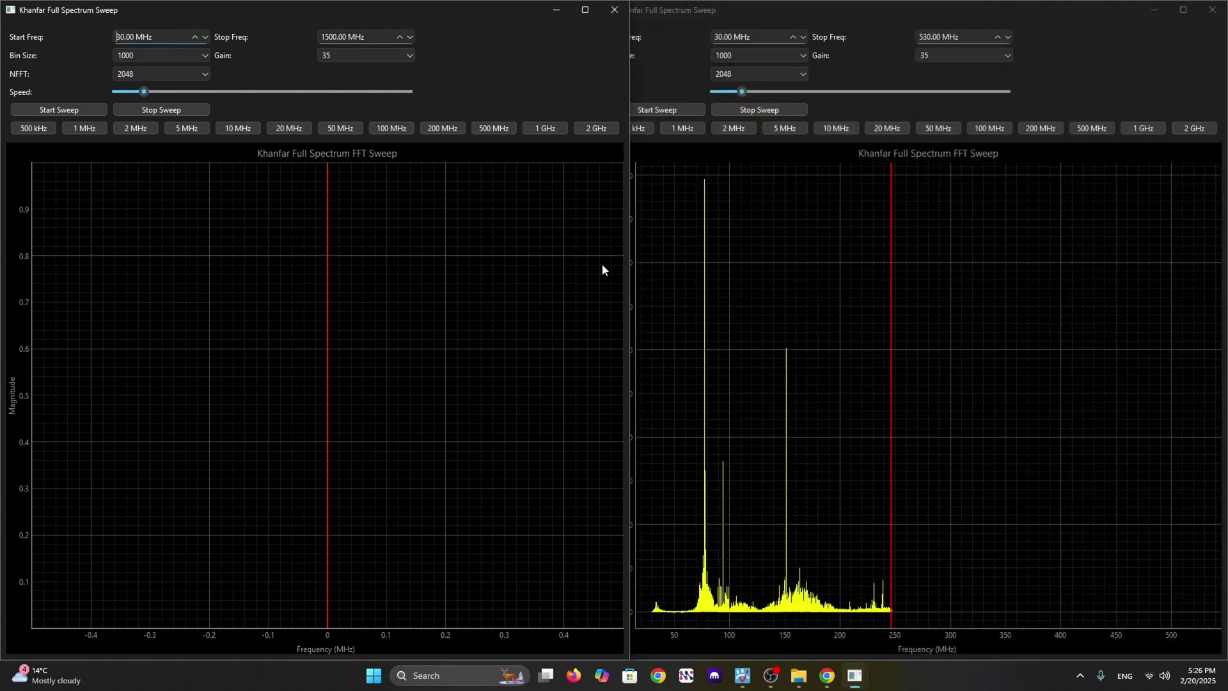
{"action": "left_click", "coordinate": [91, 110]}
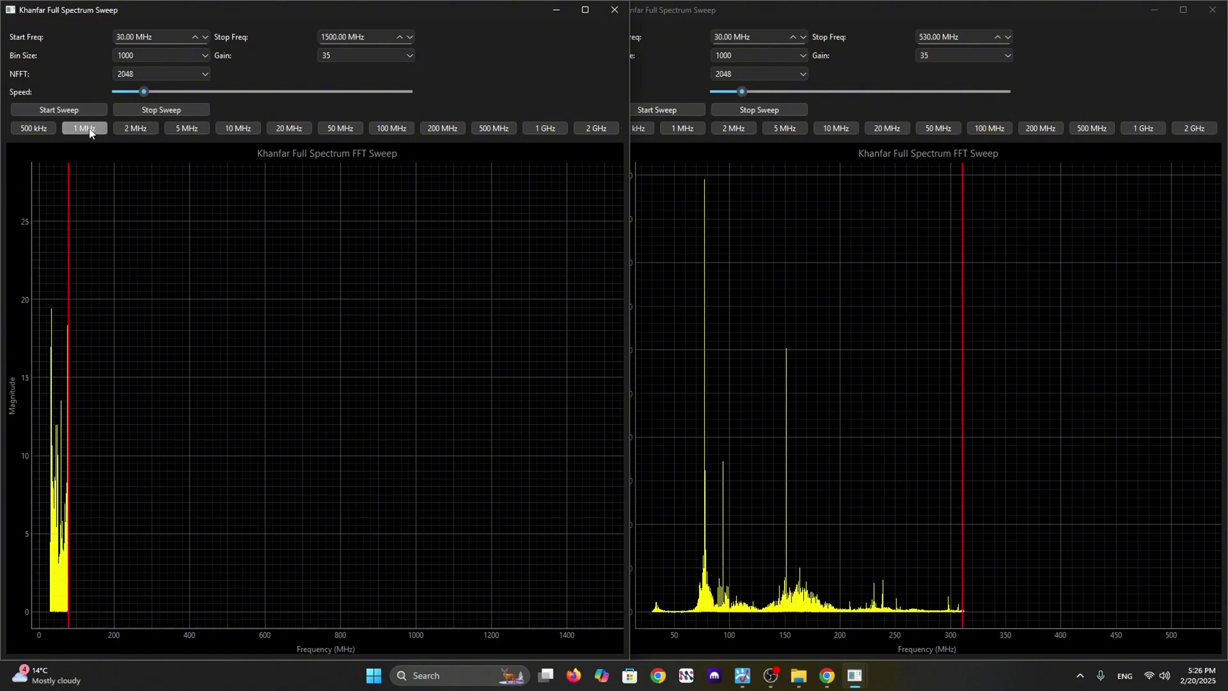
{"action": "left_click", "coordinate": [127, 130]}
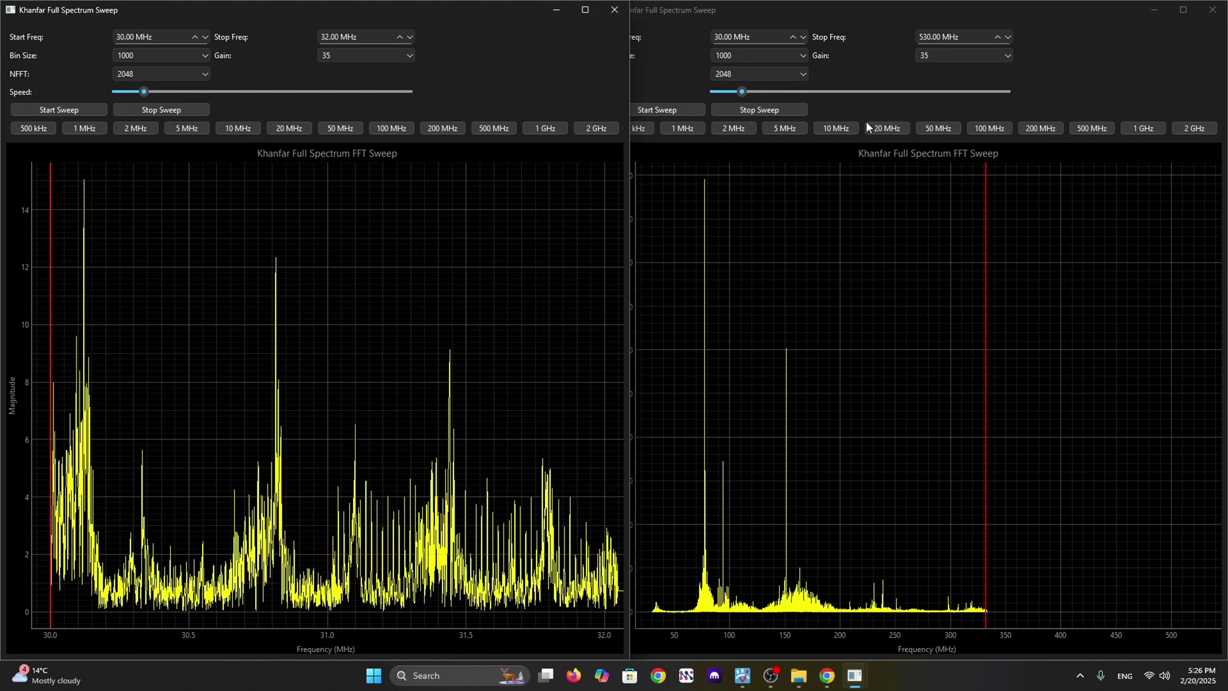
{"action": "left_click", "coordinate": [1212, 9]}
{"action": "left_click_drag", "start_coordinate": [489, 7], "coordinate": [1003, 64]}
- Launch Khanfar Spectrum Analyzer.exe, enlarge the sweep plot and raise its sweep speed
{"action": "double_click", "coordinate": [205, 141]}
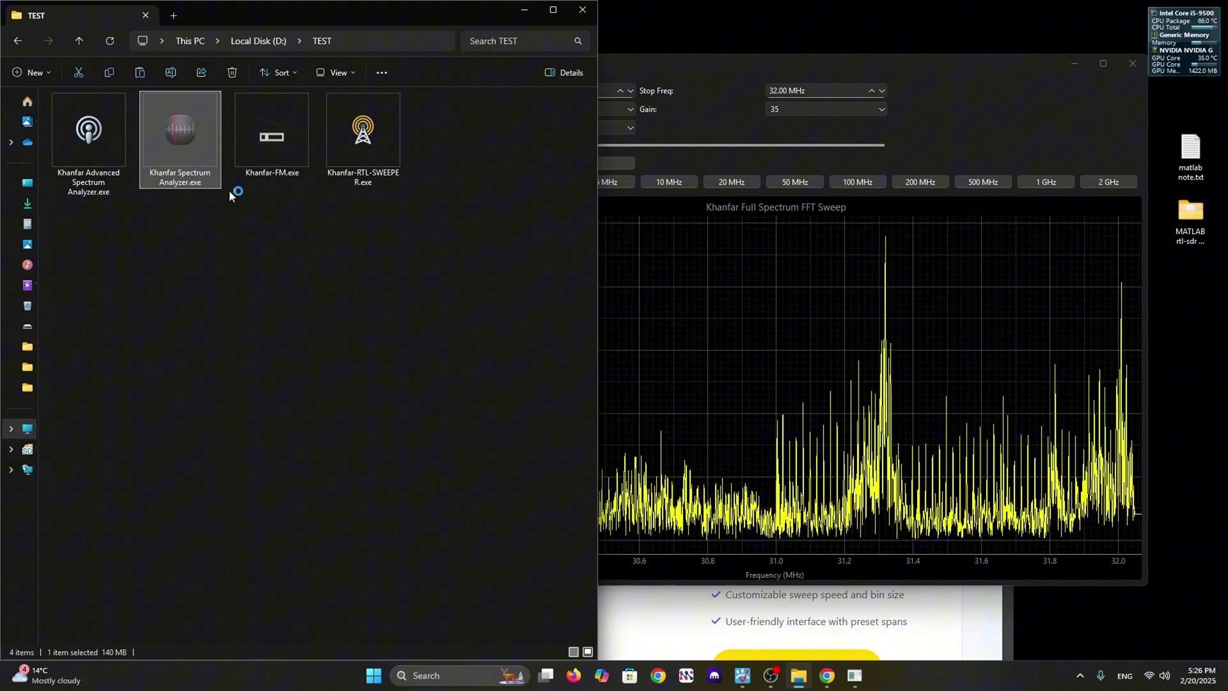
{"action": "left_click", "coordinate": [655, 62]}
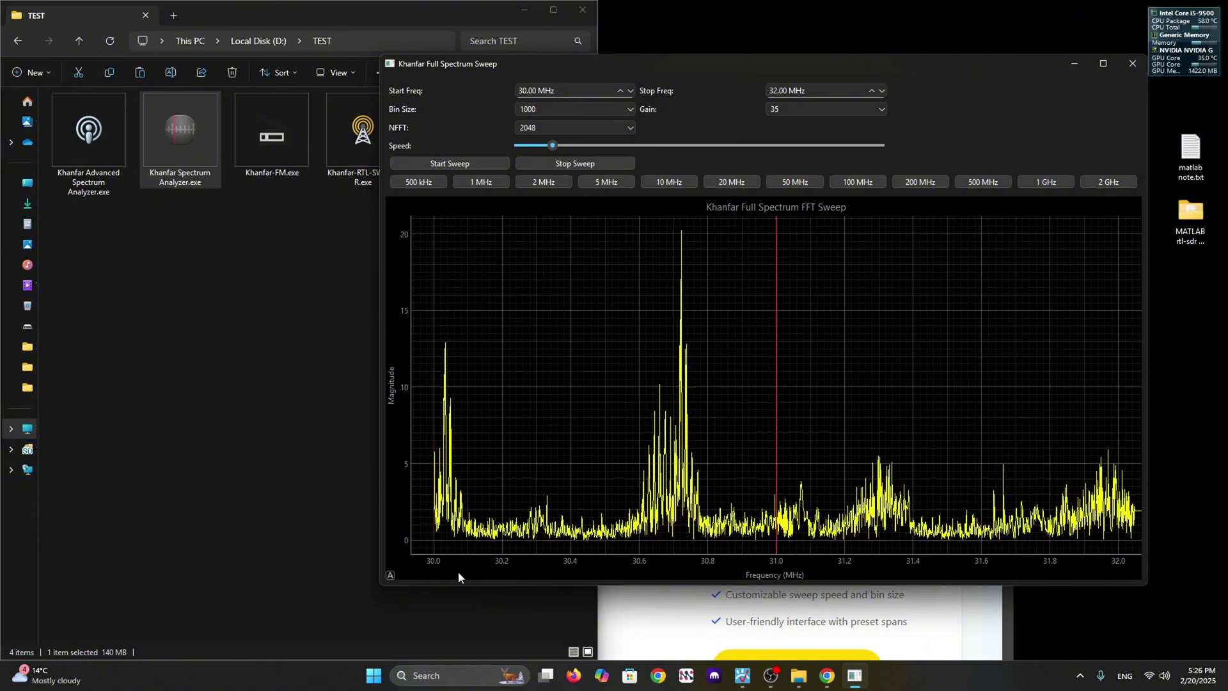
{"action": "left_click_drag", "start_coordinate": [555, 583], "coordinate": [549, 638]}
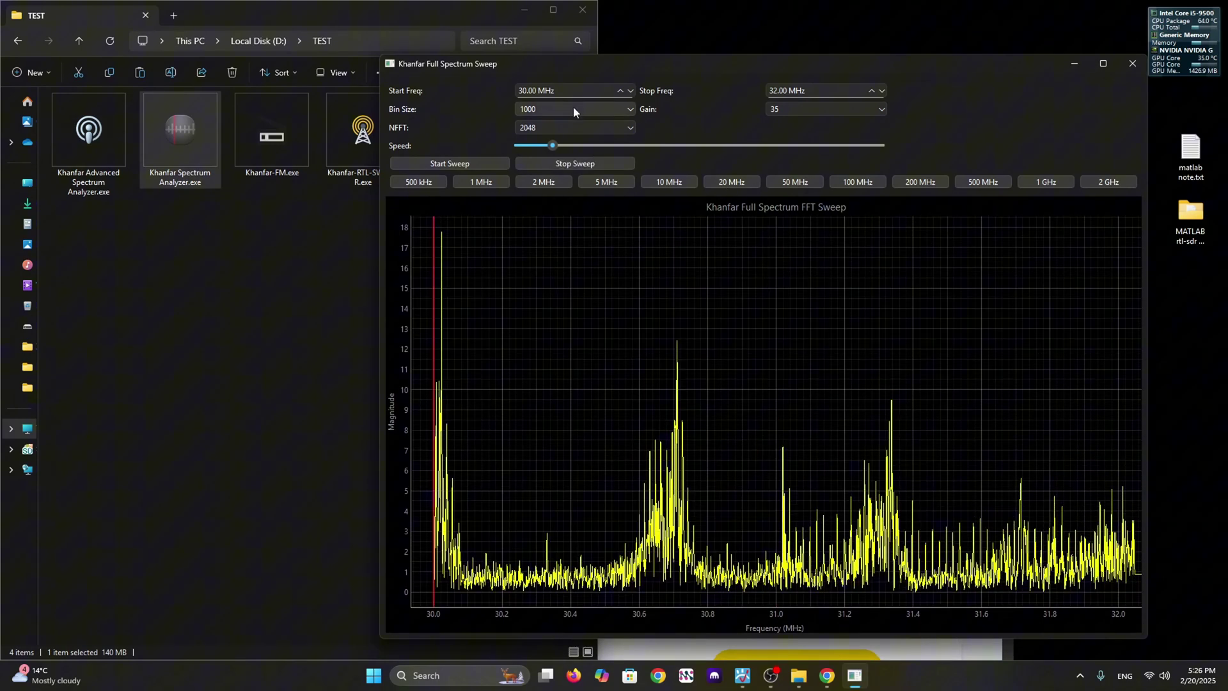
{"action": "left_click_drag", "start_coordinate": [578, 64], "coordinate": [648, 51]}
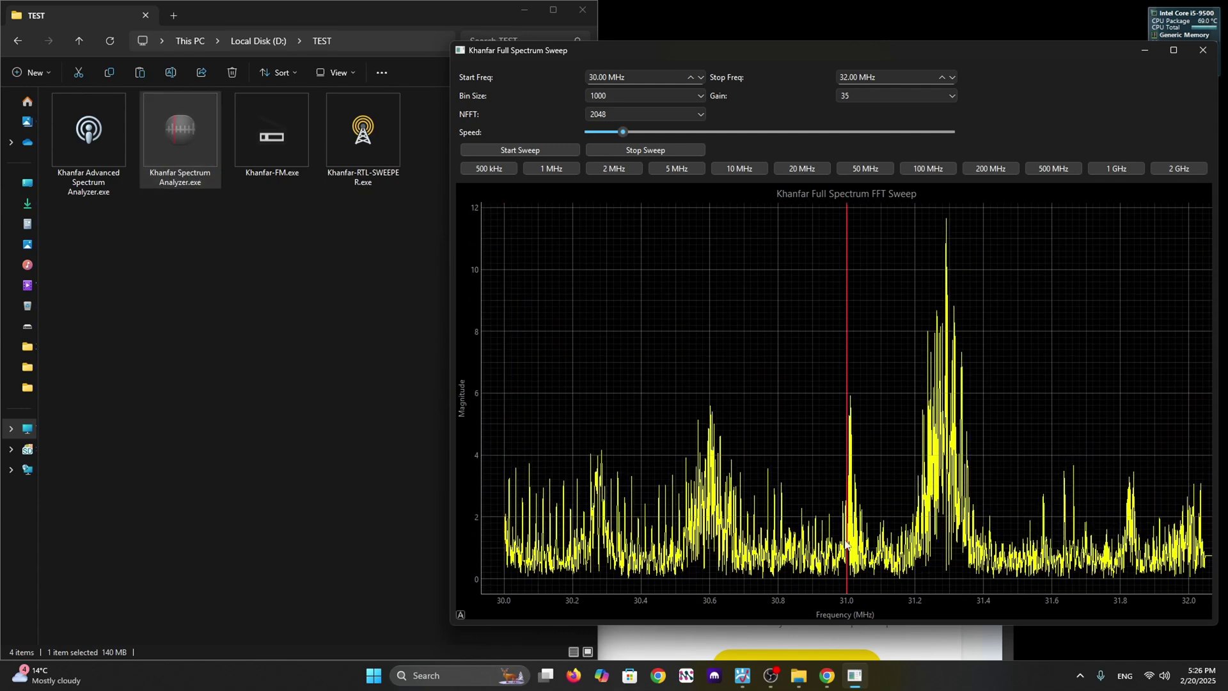
{"action": "left_click_drag", "start_coordinate": [880, 624], "coordinate": [880, 653]}
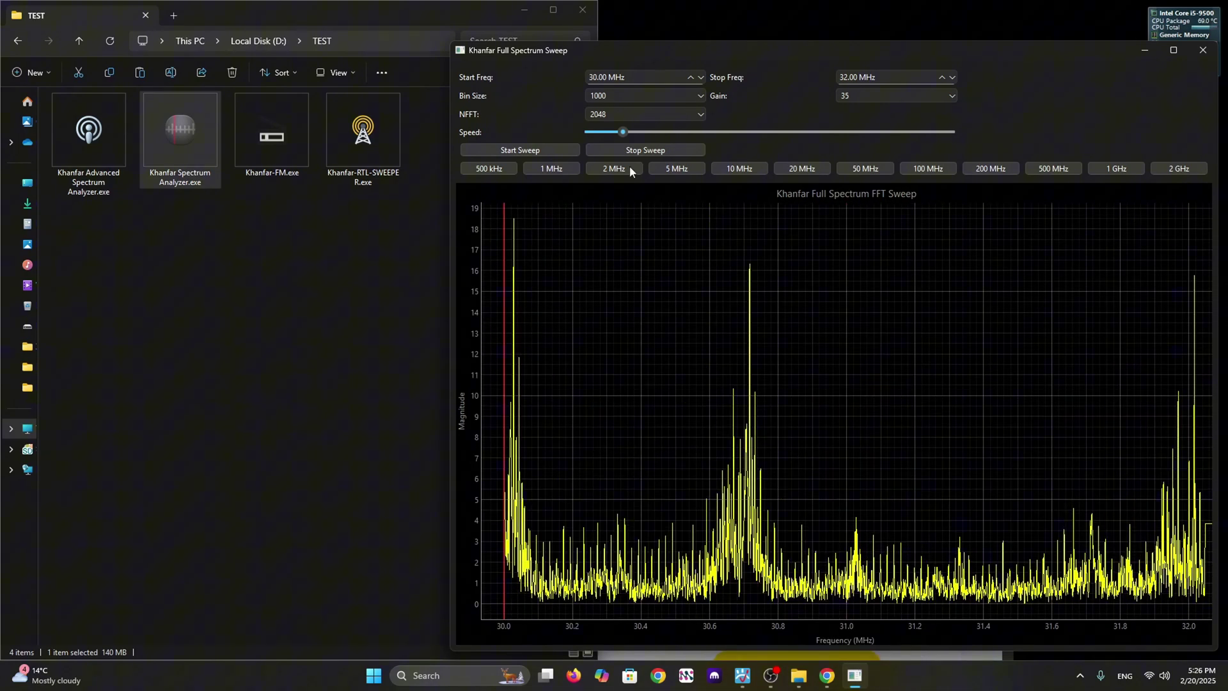
{"action": "left_click_drag", "start_coordinate": [624, 133], "coordinate": [825, 135]}
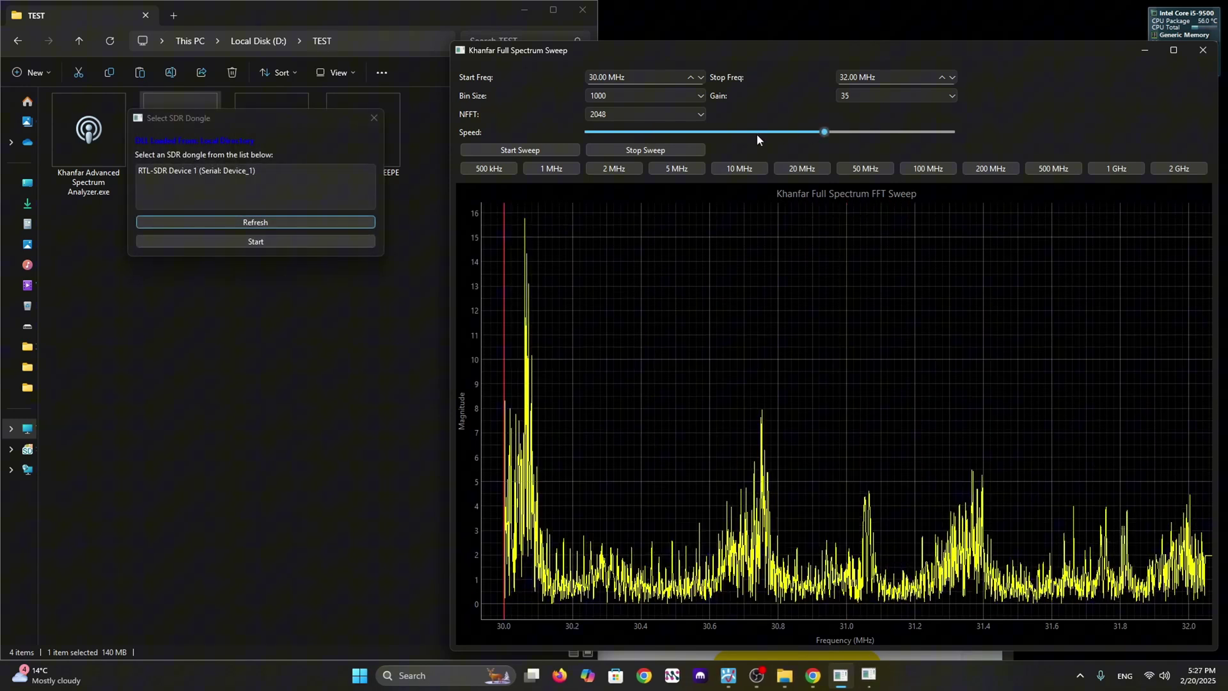
- Start the RF Spectrum Analyzer on RTL-SDR Device 1
{"action": "left_click_drag", "start_coordinate": [274, 123], "coordinate": [557, 193]}
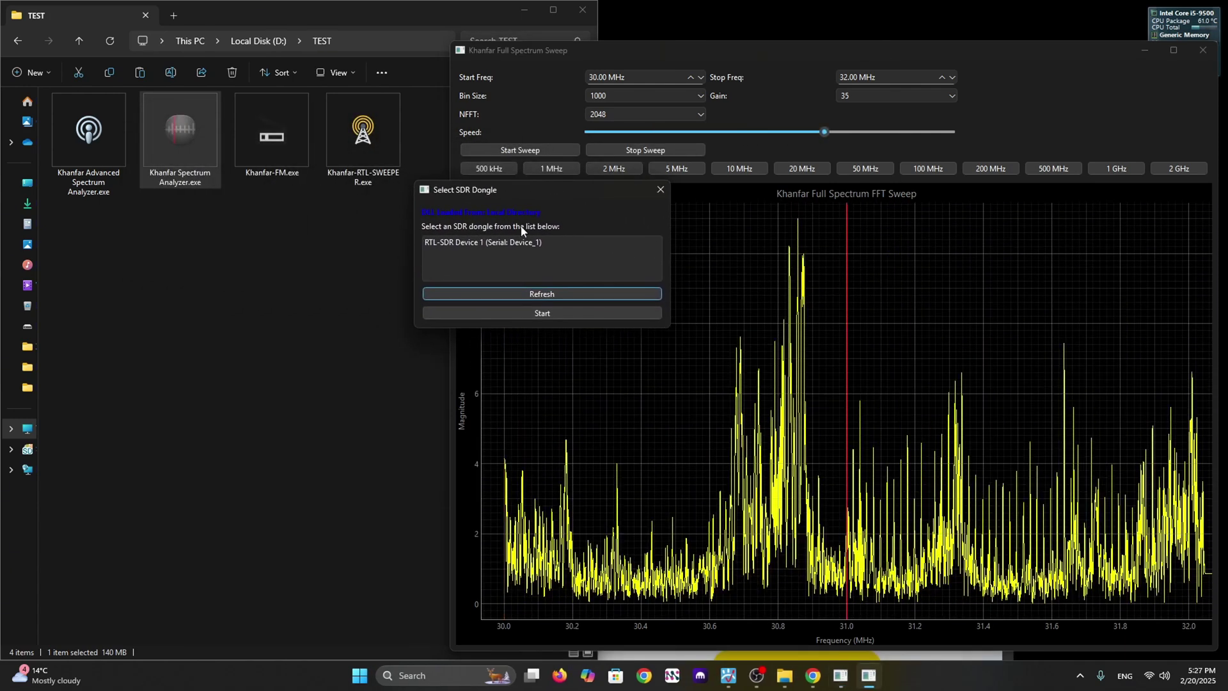
{"action": "left_click", "coordinate": [520, 244]}
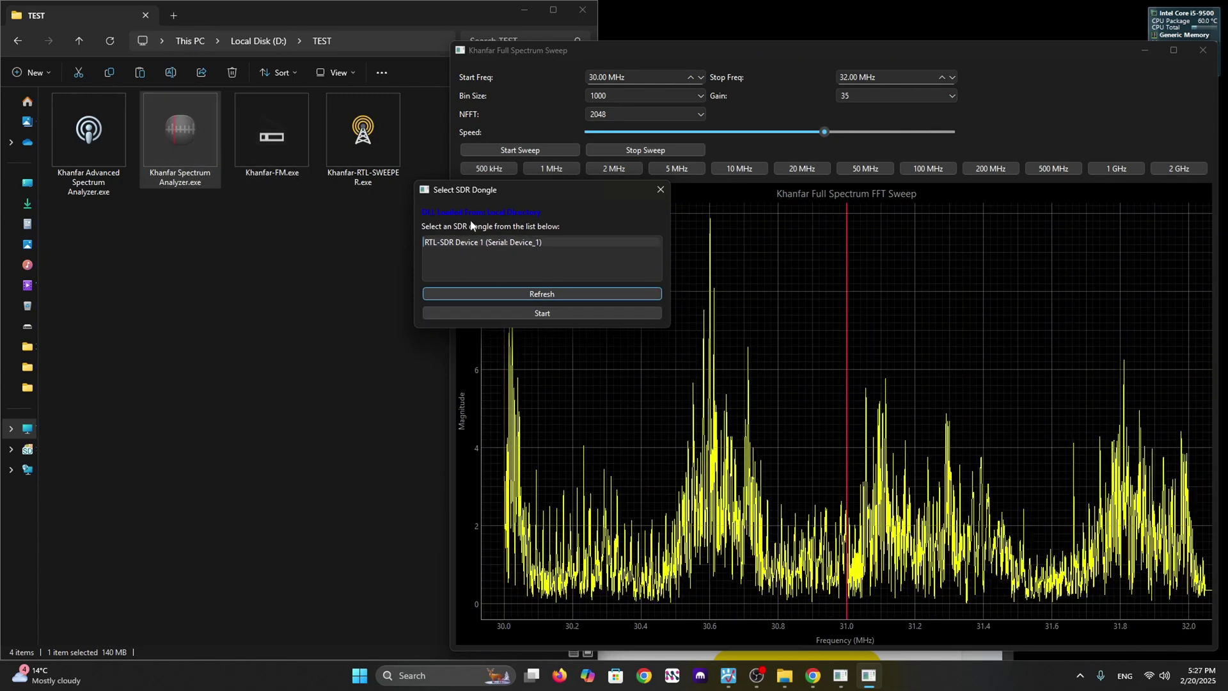
{"action": "left_click_drag", "start_coordinate": [521, 189], "coordinate": [469, 182]}
{"action": "left_click", "coordinate": [481, 307]}
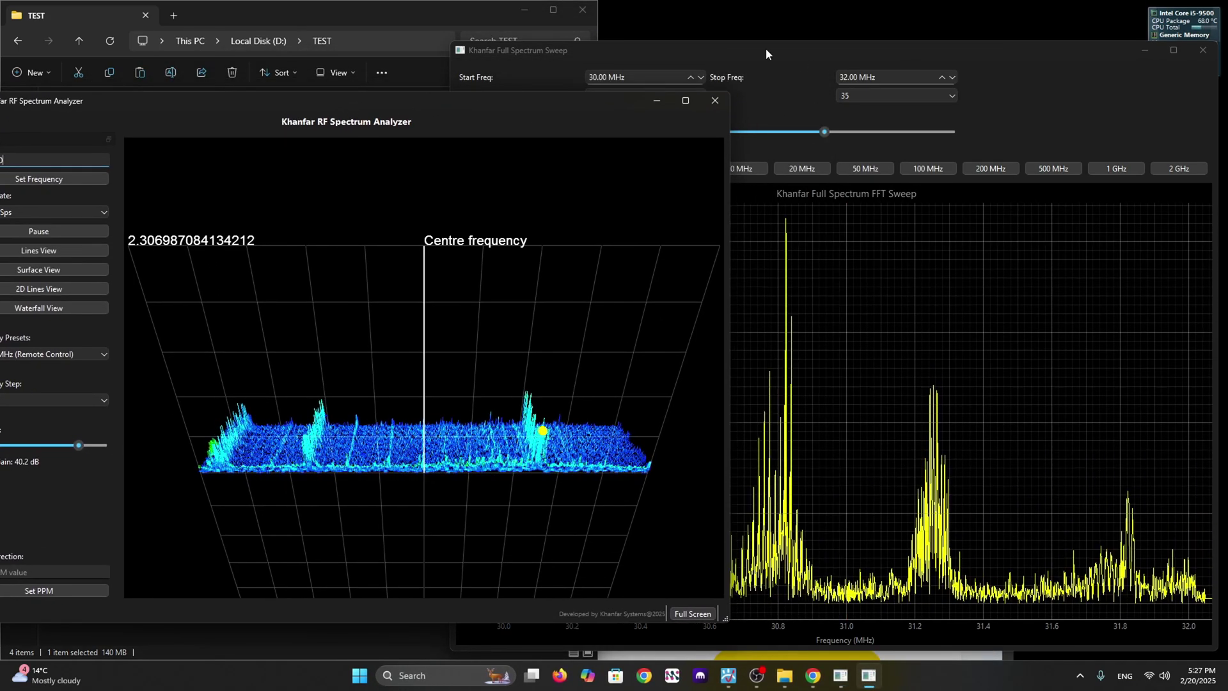
- Arrange the sweep and 3-D analyzer windows and rotate the 3-D spectrum to a new angle
{"action": "left_click", "coordinate": [768, 48]}
{"action": "left_click_drag", "start_coordinate": [768, 48], "coordinate": [855, 55]}
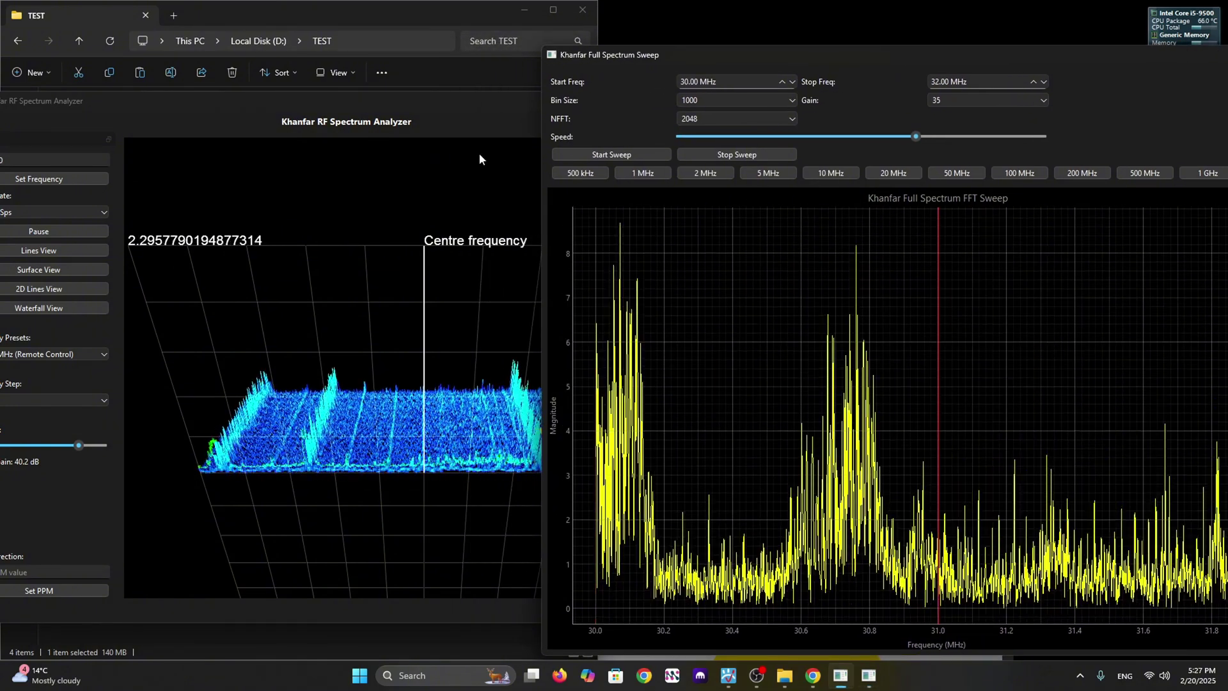
{"action": "left_click_drag", "start_coordinate": [412, 103], "coordinate": [577, 80]}
{"action": "left_click_drag", "start_coordinate": [601, 293], "coordinate": [473, 206]}
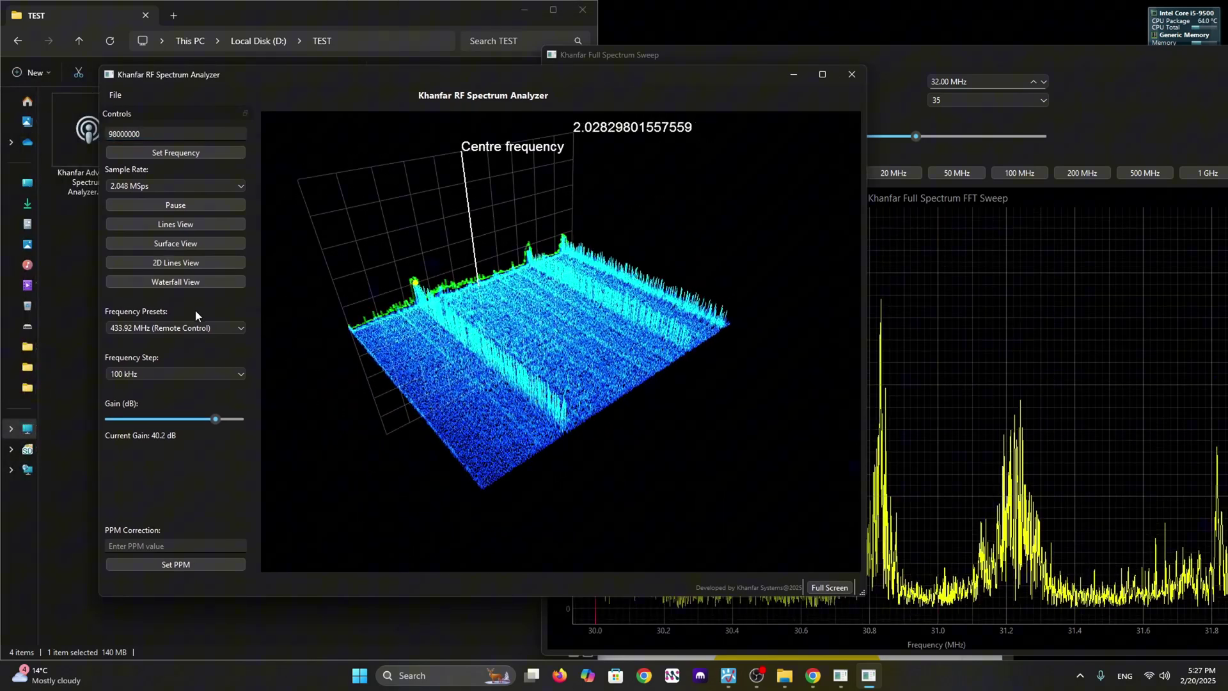
- Open the Waterfall View, view the 3-D plot top-down and oblique, then close the waterfall
{"action": "left_click", "coordinate": [195, 282]}
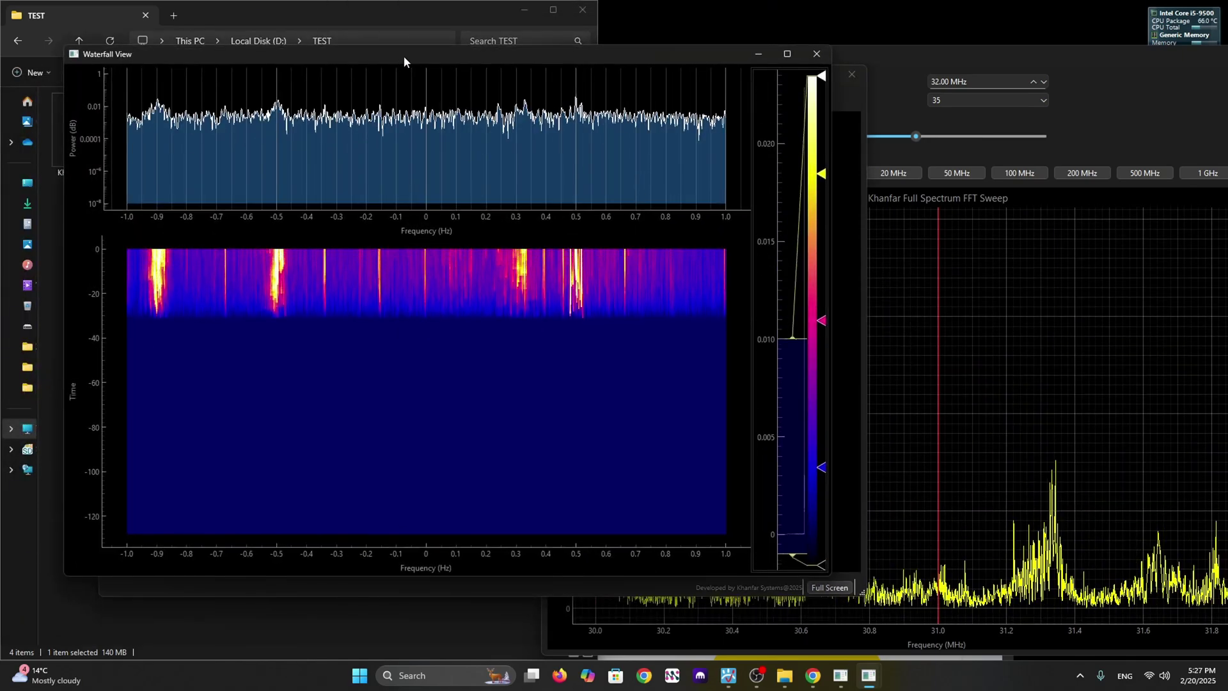
{"action": "left_click_drag", "start_coordinate": [404, 60], "coordinate": [601, 391]}
{"action": "left_click_drag", "start_coordinate": [620, 343], "coordinate": [659, 320]}
{"action": "left_click_drag", "start_coordinate": [888, 392], "coordinate": [750, 190]}
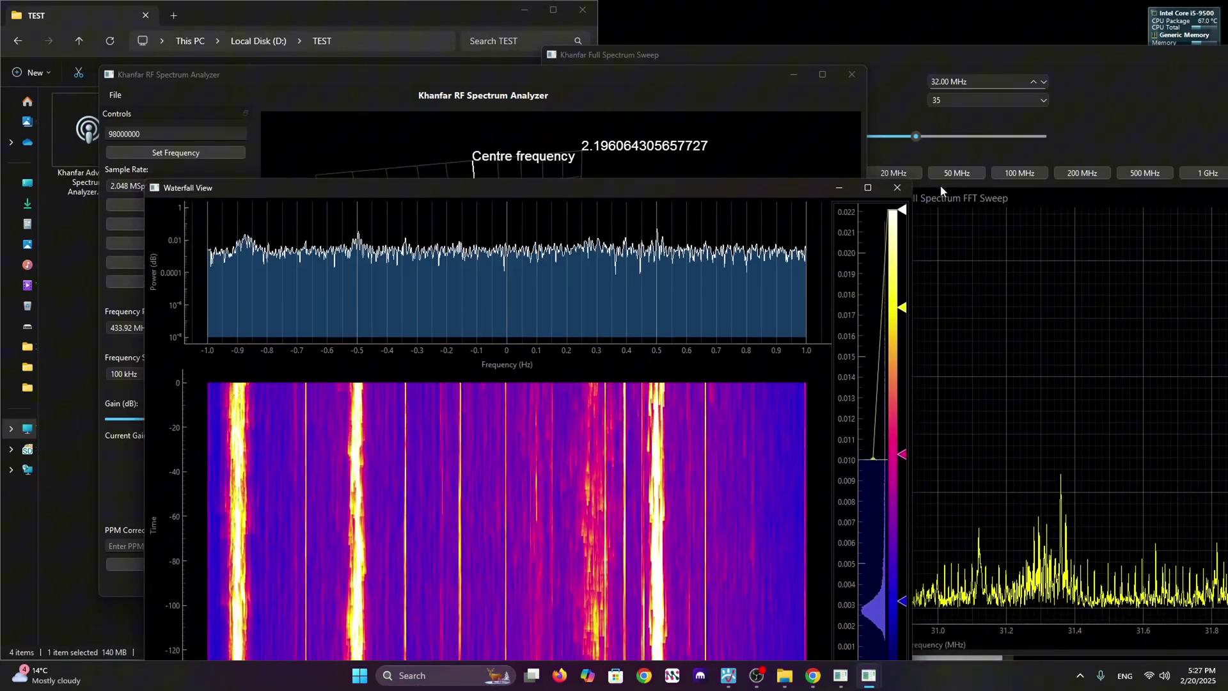
{"action": "left_click", "coordinate": [897, 188]}
- Close the RF Spectrum Analyzer and the Full Spectrum Sweep windows
{"action": "left_click", "coordinate": [851, 74]}
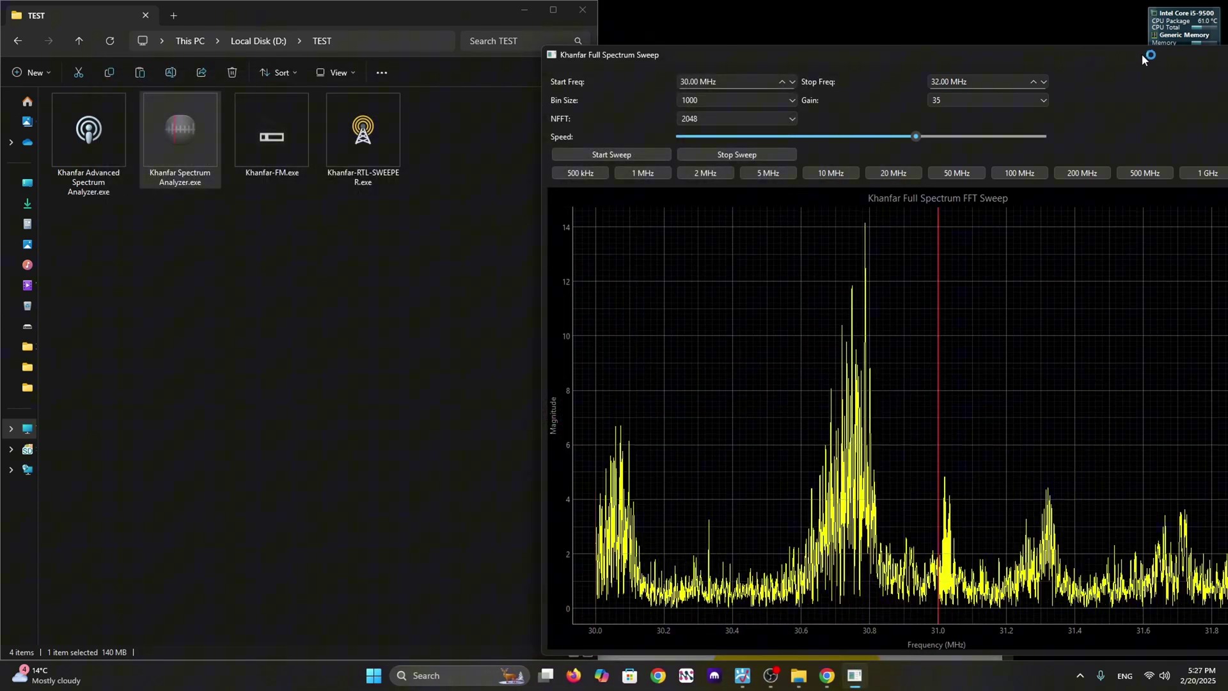
{"action": "left_click_drag", "start_coordinate": [1144, 54], "coordinate": [925, 63]}
{"action": "left_click", "coordinate": [1041, 55]}
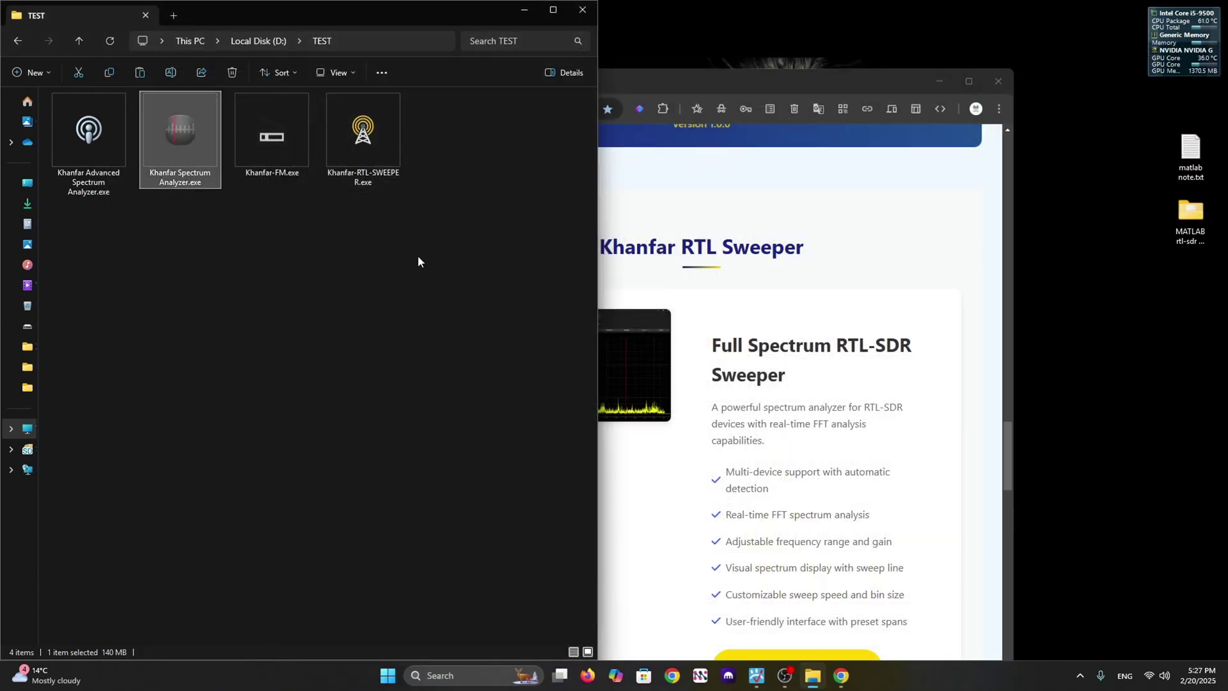
{"action": "scroll", "coordinate": [761, 272], "scroll_direction": "down", "scroll_amount": 8}
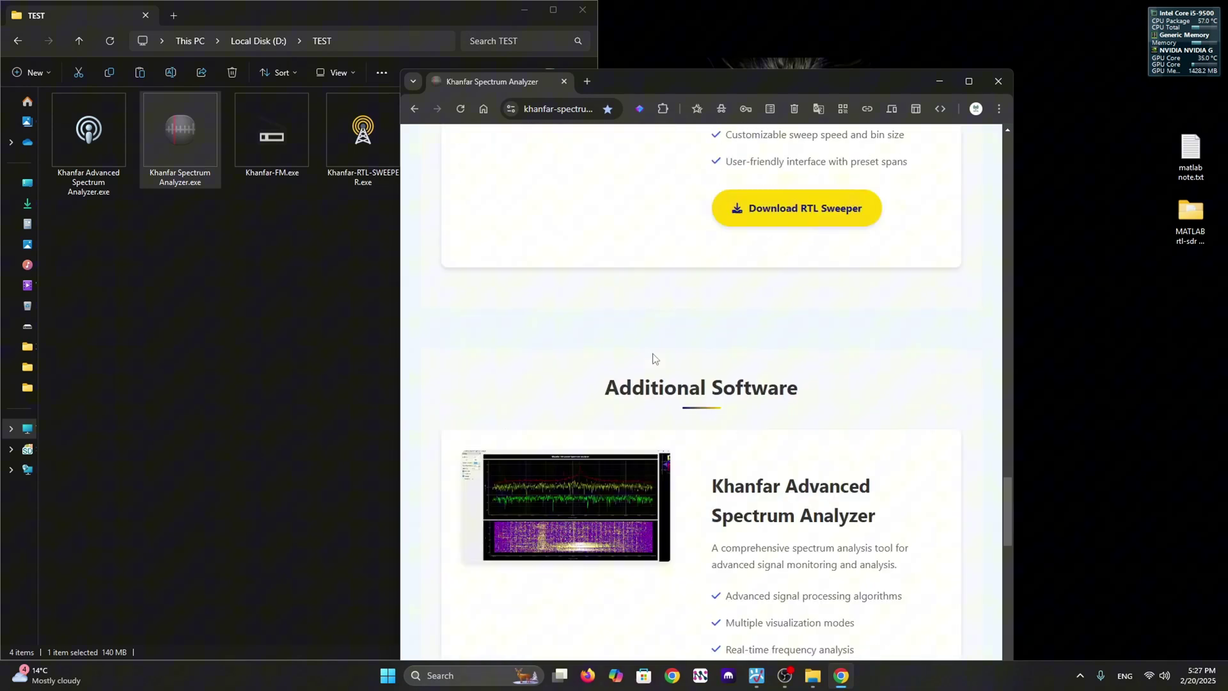
{"action": "scroll", "coordinate": [778, 420], "scroll_direction": "down", "scroll_amount": 2}
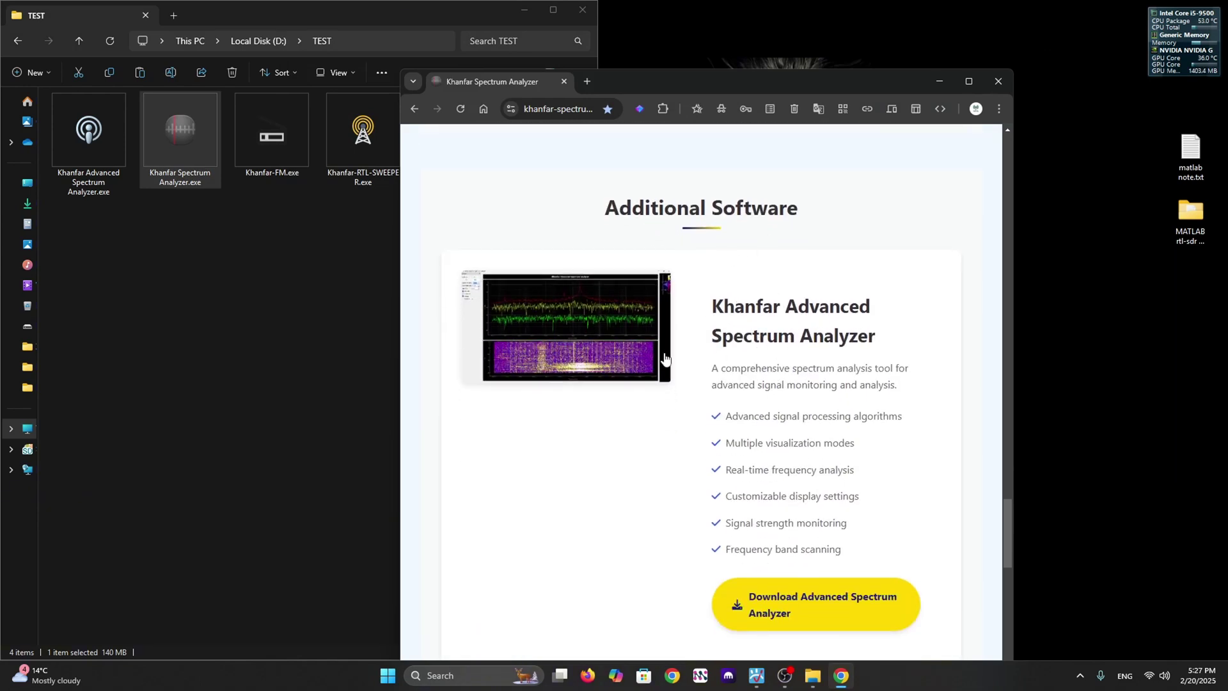
{"action": "scroll", "coordinate": [676, 363], "scroll_direction": "down", "scroll_amount": 1}
- Rearrange the Chrome and TEST folder windows, maximizing and restoring each
{"action": "left_click", "coordinate": [322, 284]}
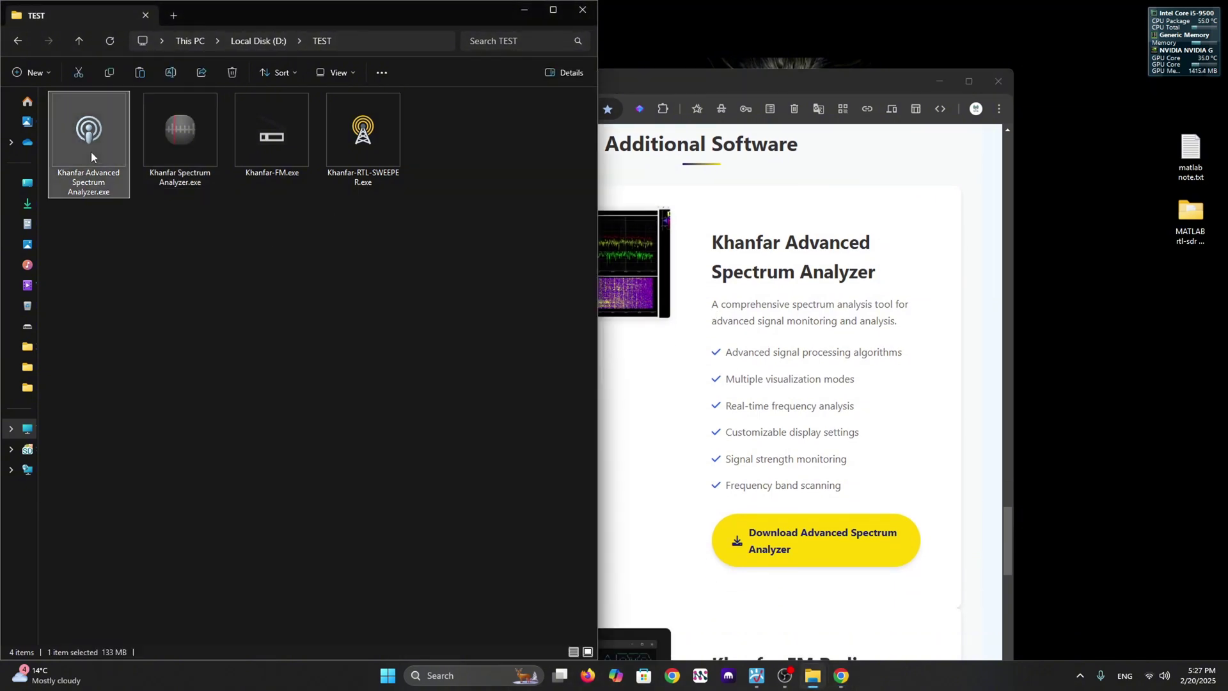
{"action": "left_click_drag", "start_coordinate": [654, 83], "coordinate": [813, 39]}
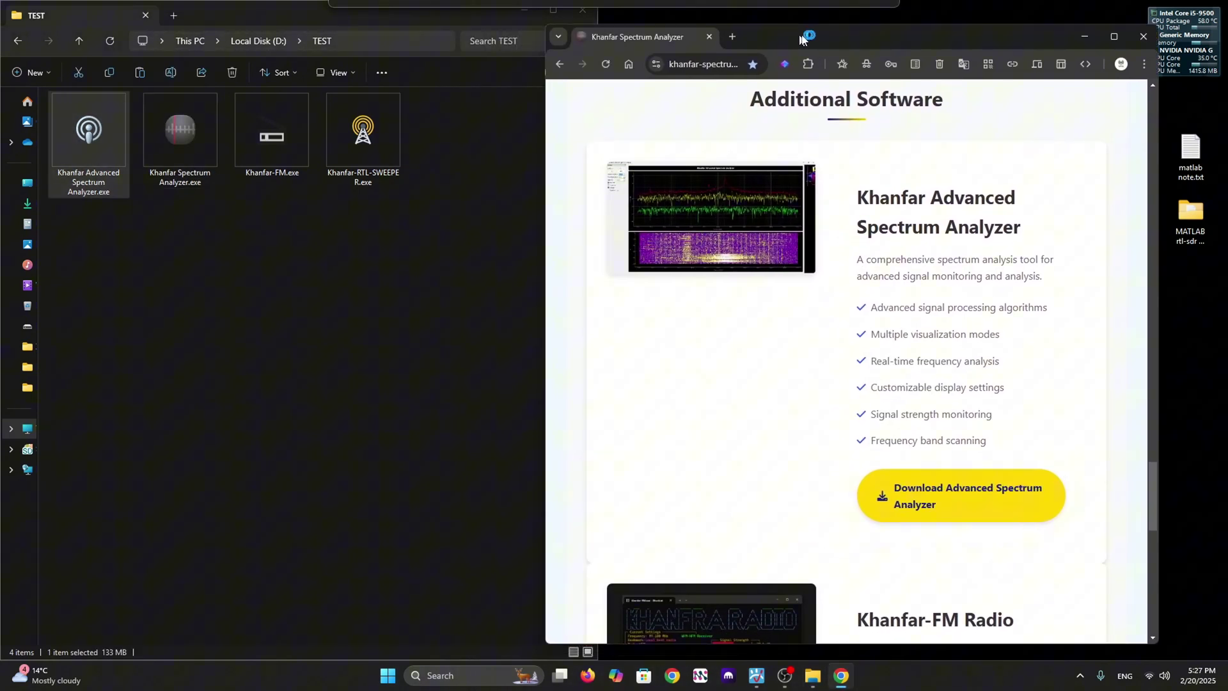
{"action": "left_click", "coordinate": [1128, 37]}
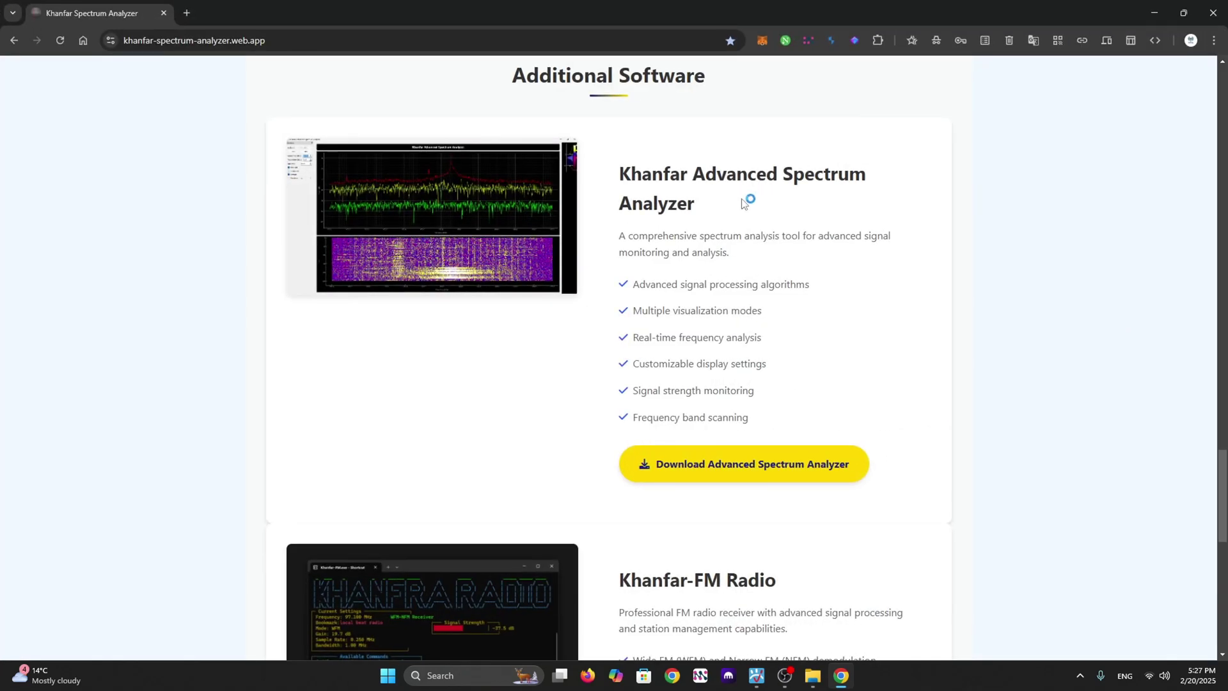
{"action": "left_click", "coordinate": [813, 678]}
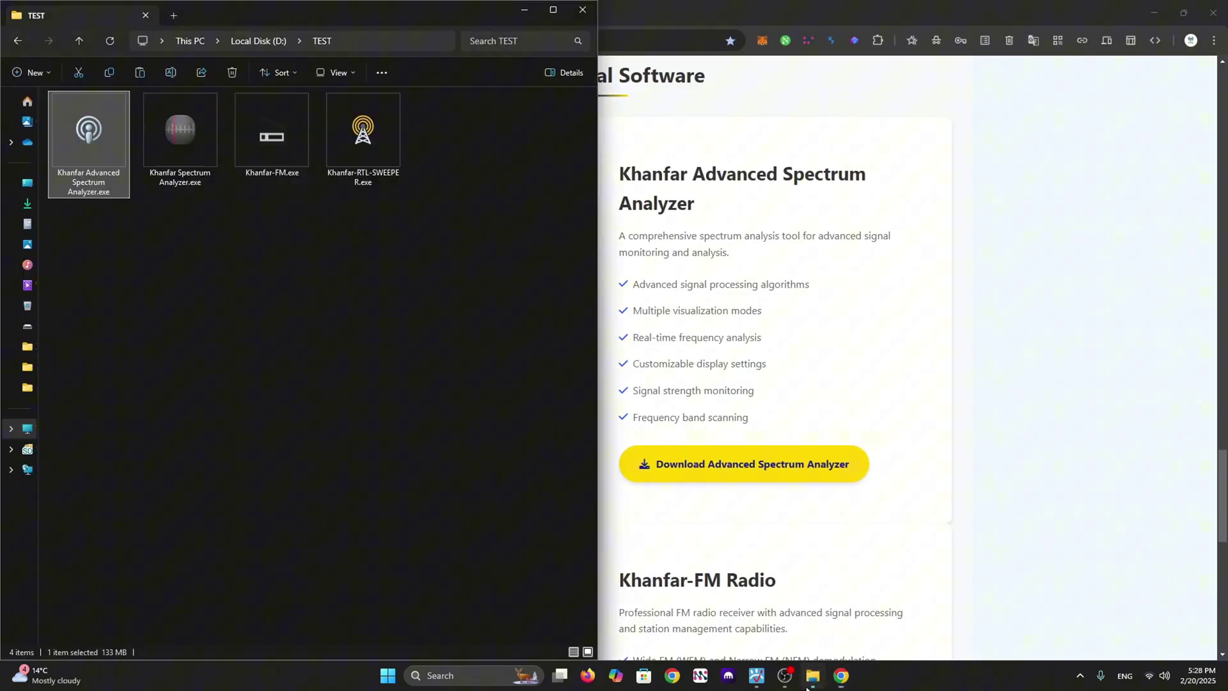
{"action": "left_click", "coordinate": [553, 11]}
{"action": "left_click", "coordinate": [841, 678]}
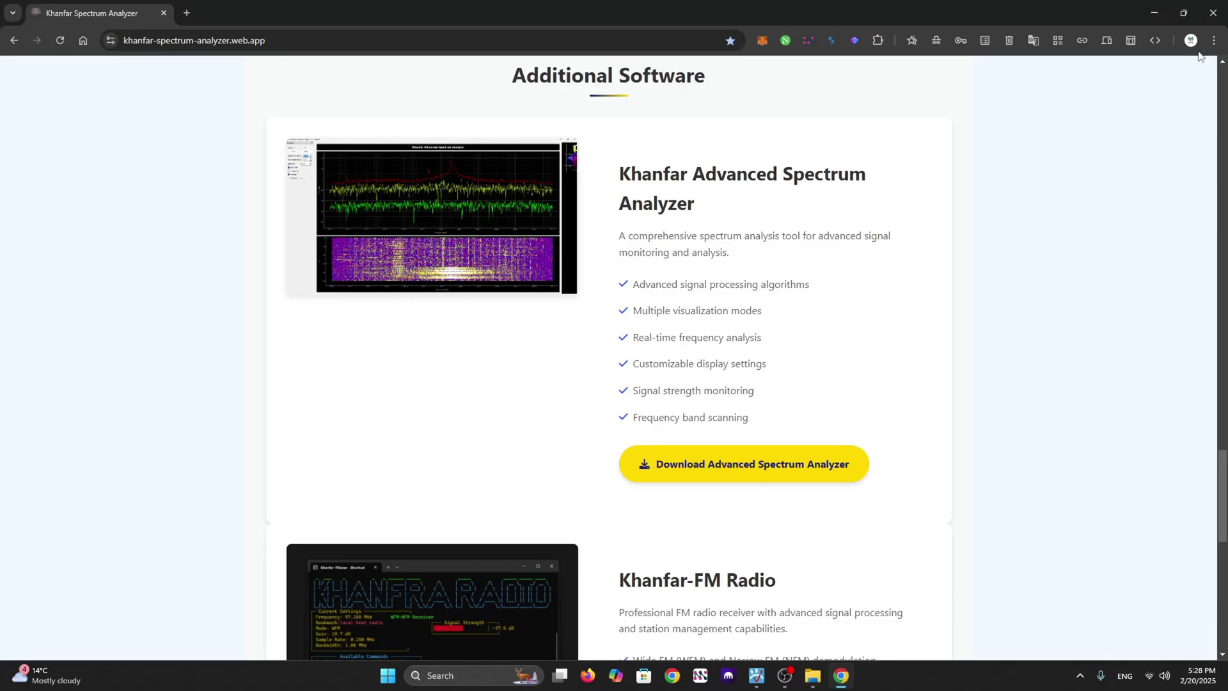
{"action": "left_click", "coordinate": [1194, 8]}
{"action": "left_click_drag", "start_coordinate": [795, 36], "coordinate": [835, 49]}
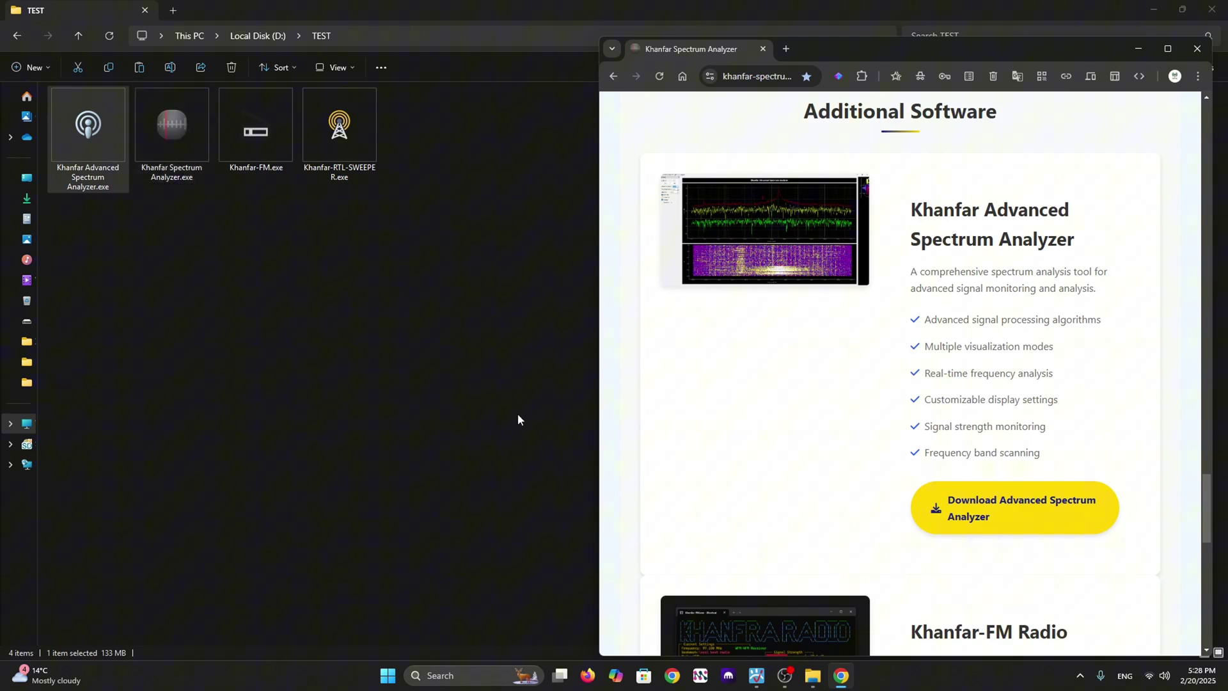
- Scroll the website down to the Khanfar-FM Radio section
{"action": "scroll", "coordinate": [735, 448], "scroll_direction": "down", "scroll_amount": 4}
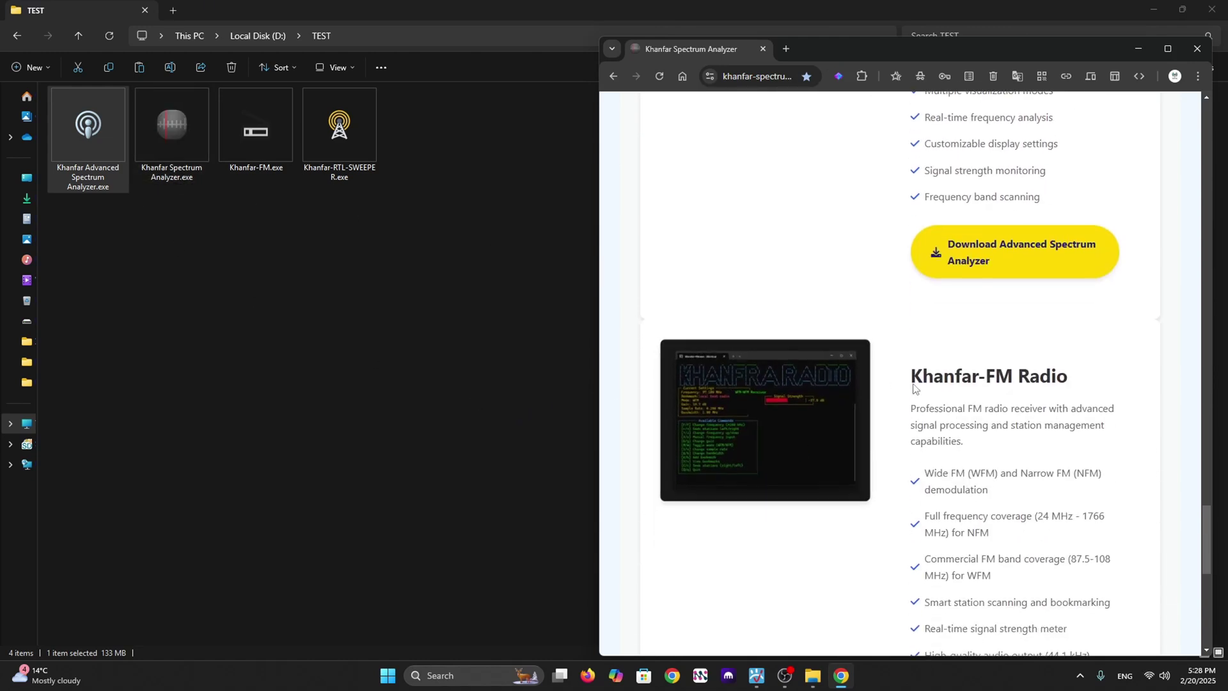
{"action": "scroll", "coordinate": [959, 358], "scroll_direction": "down", "scroll_amount": 2}
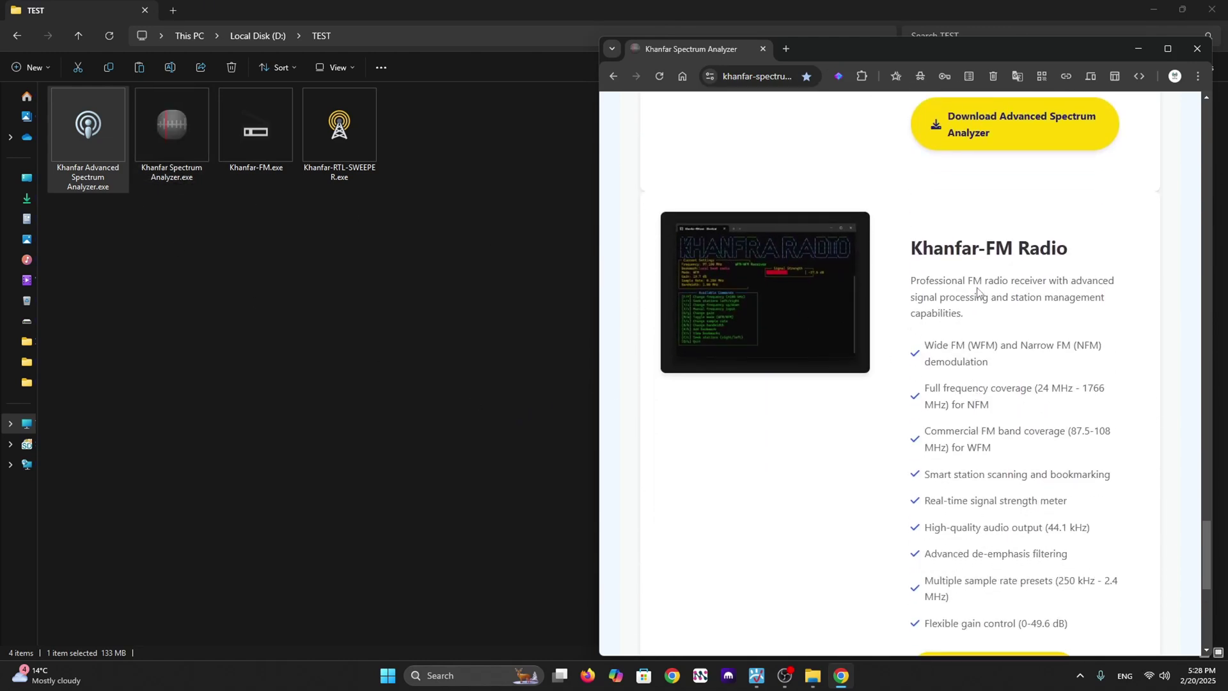
{"action": "scroll", "coordinate": [966, 236], "scroll_direction": "down", "scroll_amount": 1}
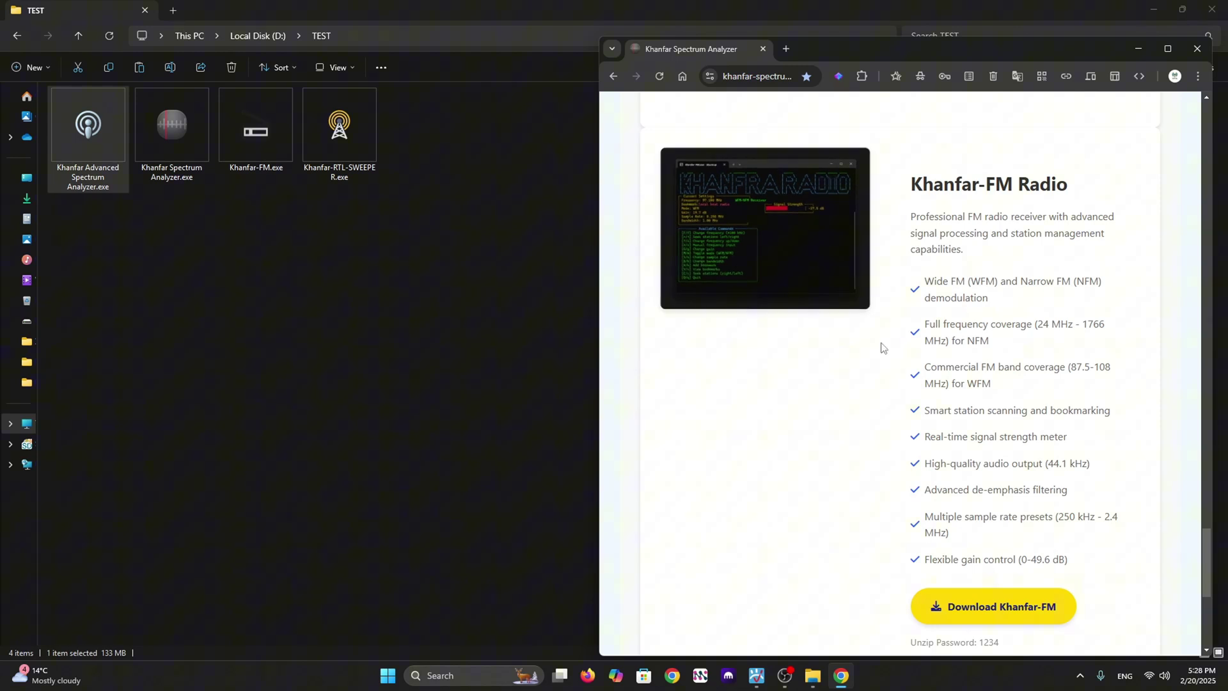
{"action": "scroll", "coordinate": [953, 358], "scroll_direction": "down", "scroll_amount": 4}
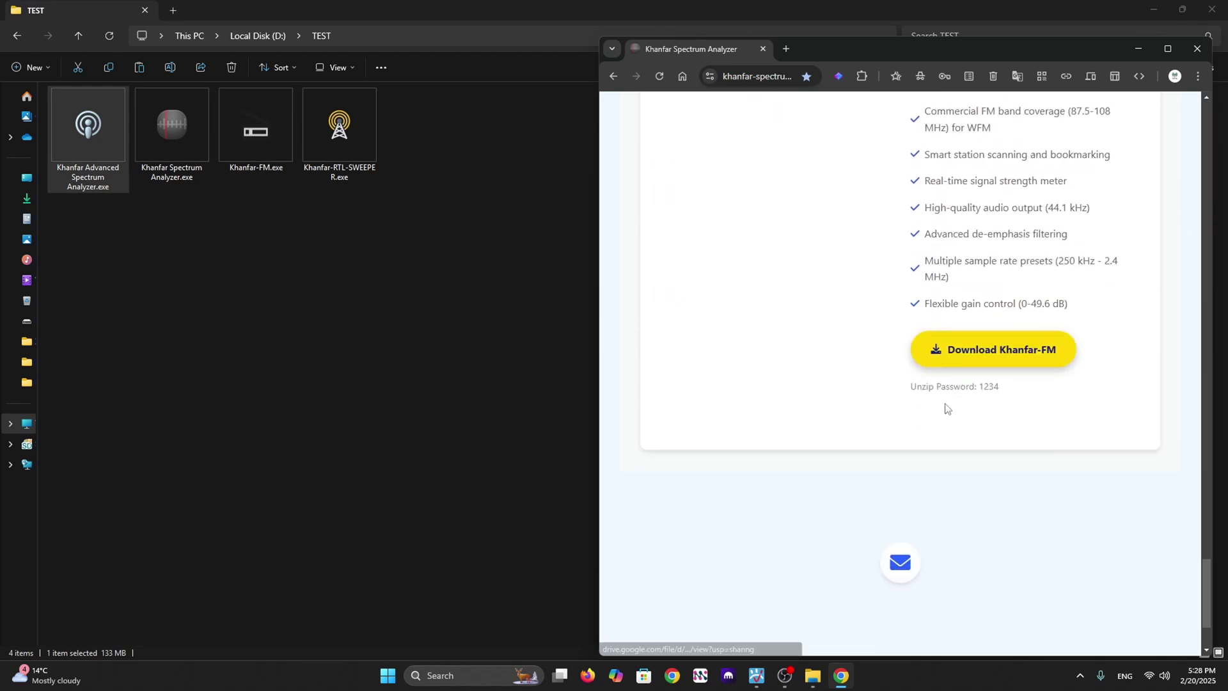
{"action": "scroll", "coordinate": [898, 434], "scroll_direction": "up", "scroll_amount": 4}
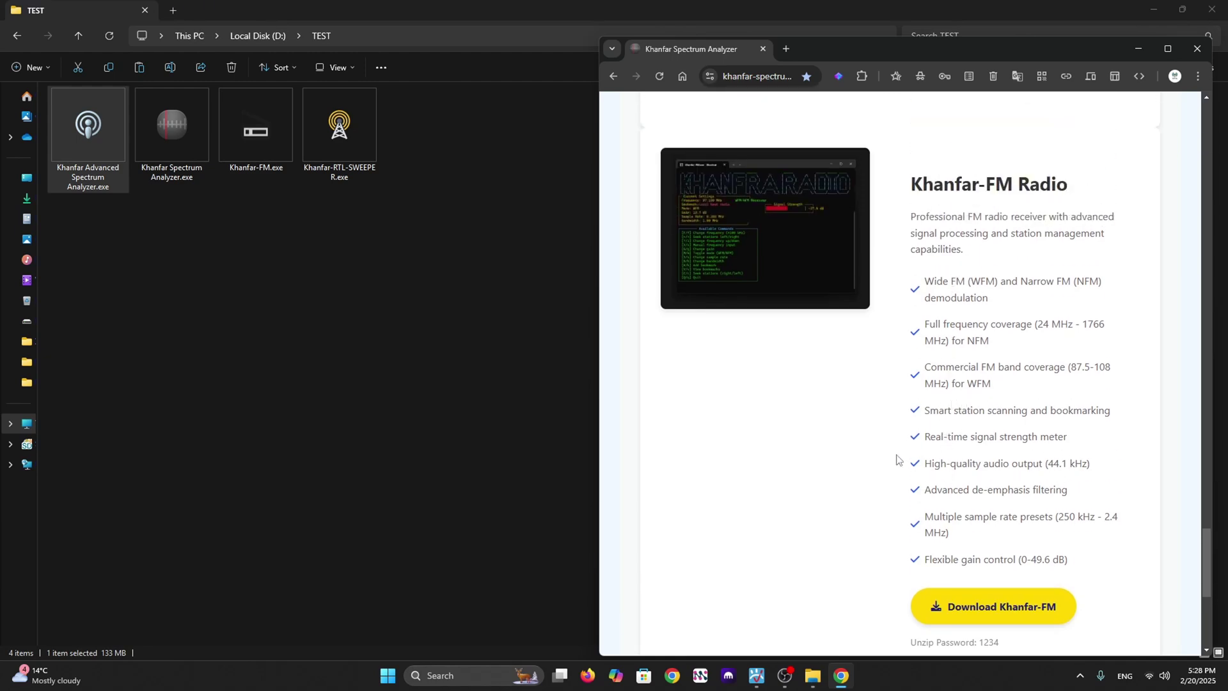
{"action": "scroll", "coordinate": [896, 458], "scroll_direction": "down", "scroll_amount": 2}
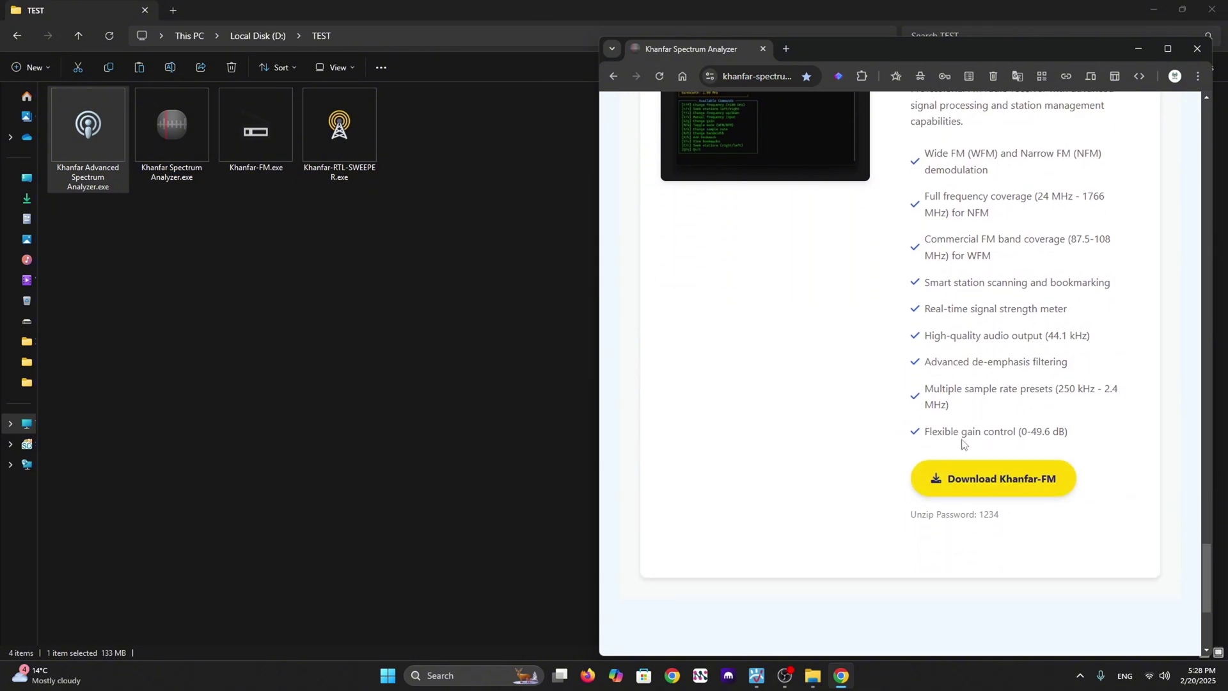
{"action": "scroll", "coordinate": [969, 444], "scroll_direction": "up", "scroll_amount": 2}
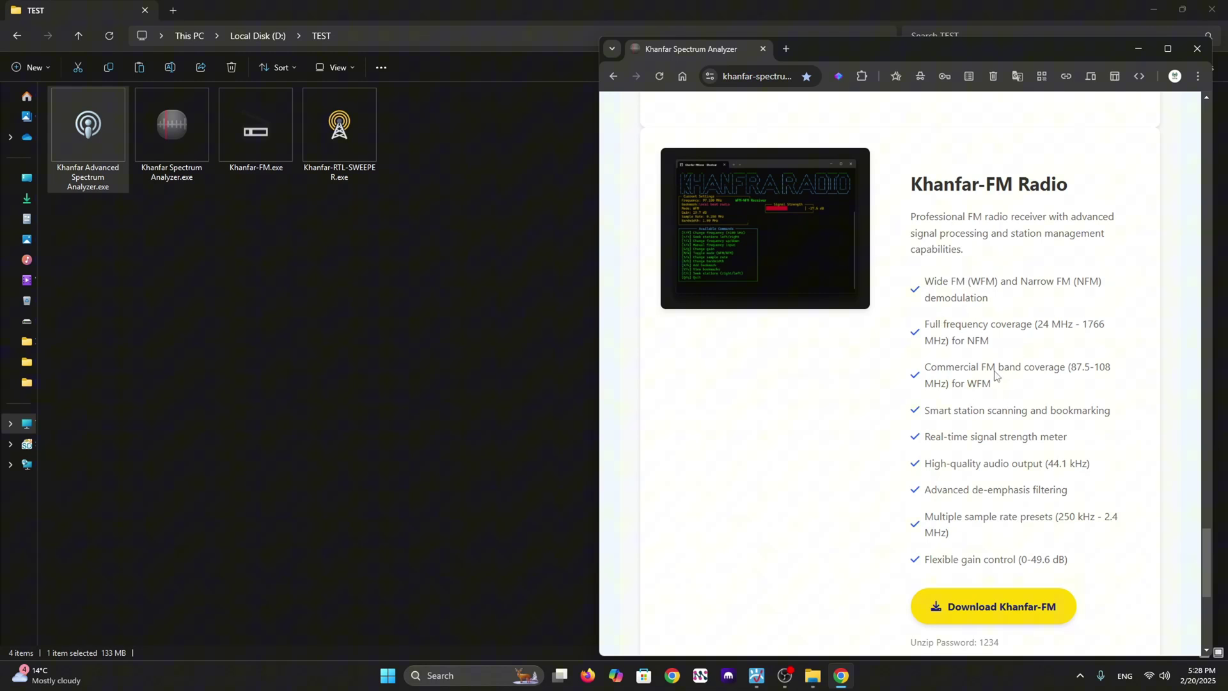
{"action": "scroll", "coordinate": [984, 422], "scroll_direction": "down", "scroll_amount": 1}
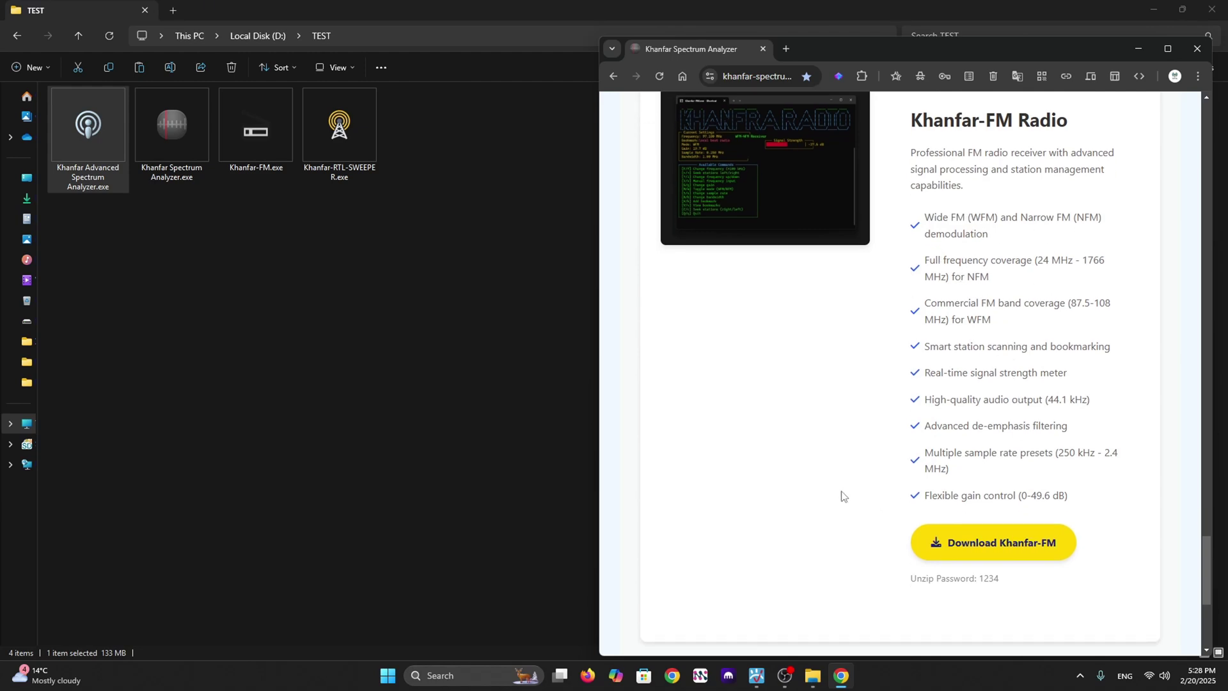
{"action": "scroll", "coordinate": [781, 302], "scroll_direction": "up", "scroll_amount": 3}
- Enlarge and close the Khanfar-FM Radio screenshot, then bring the Advanced Spectrum Analyzer forward
{"action": "left_click", "coordinate": [802, 360]}
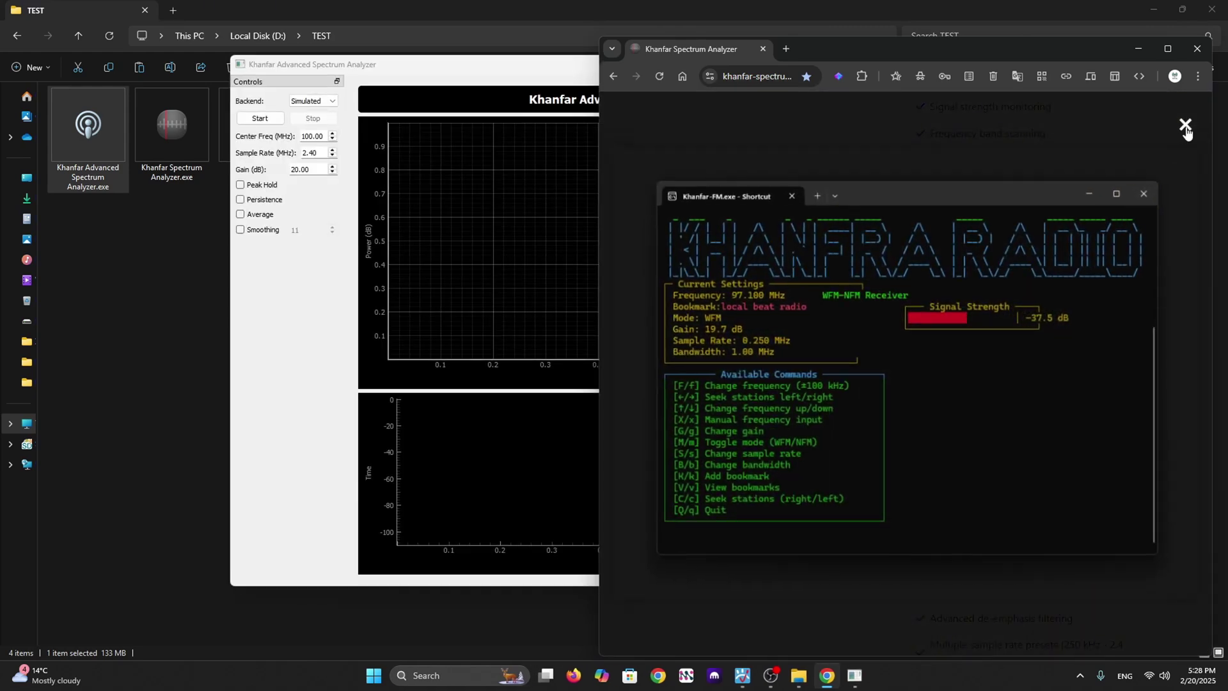
{"action": "left_click", "coordinate": [1187, 131]}
{"action": "left_click", "coordinate": [515, 70]}
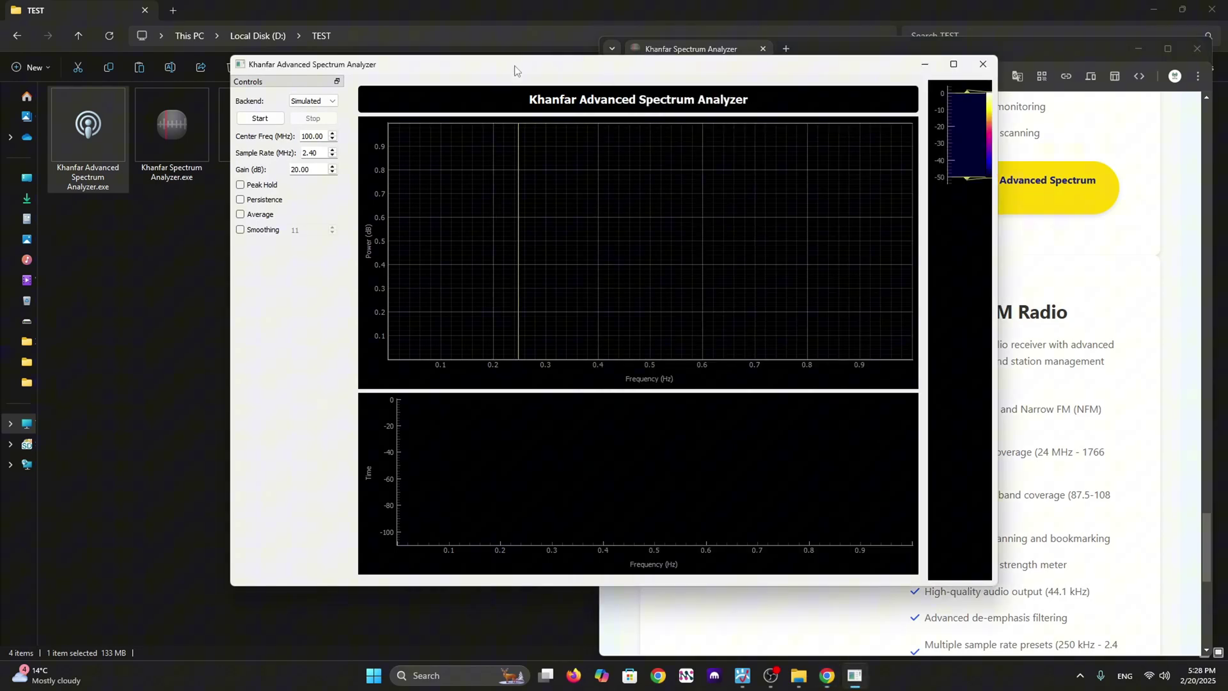
{"action": "left_click_drag", "start_coordinate": [515, 70], "coordinate": [379, 90]}
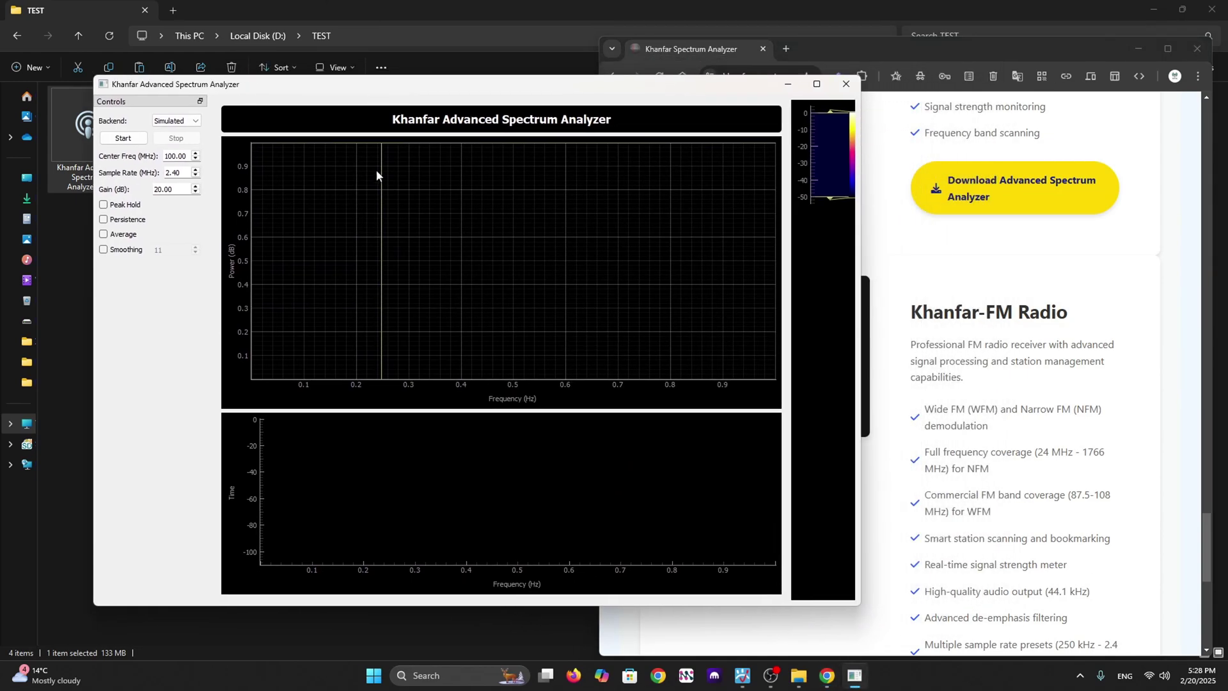
- Start a live spectrum and enable Peak Hold, Persistence, Average and Smoothing at level 11
{"action": "left_click", "coordinate": [123, 139]}
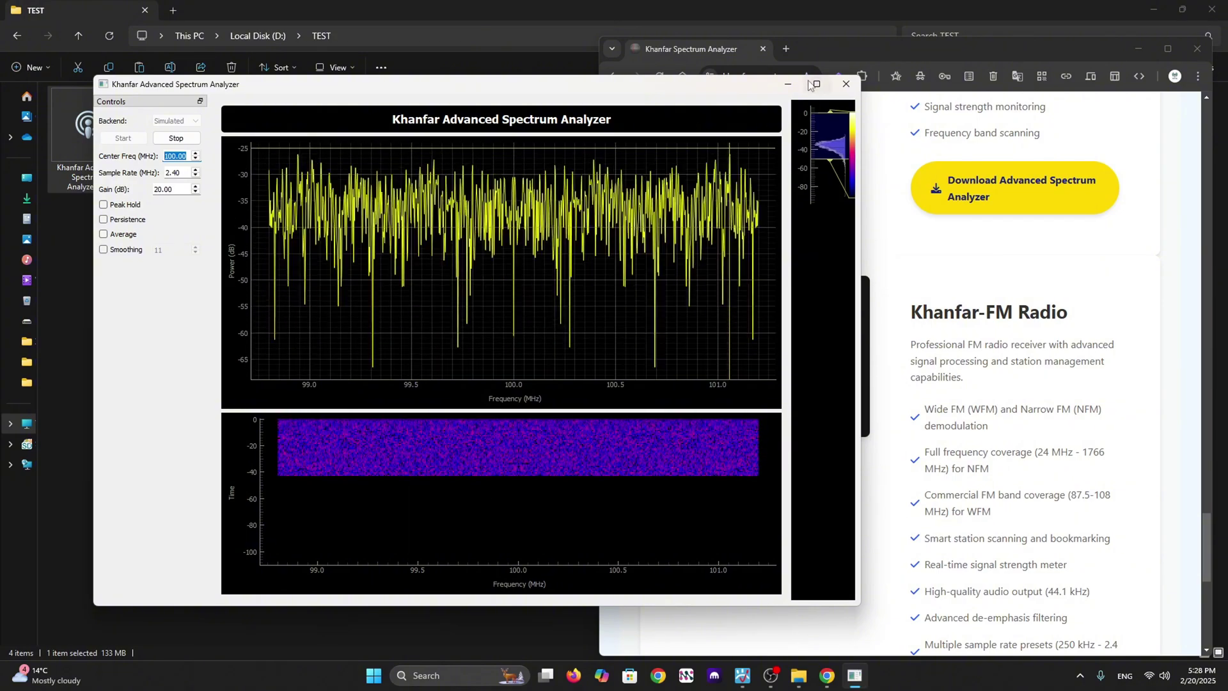
{"action": "left_click_drag", "start_coordinate": [543, 75], "coordinate": [642, 60]}
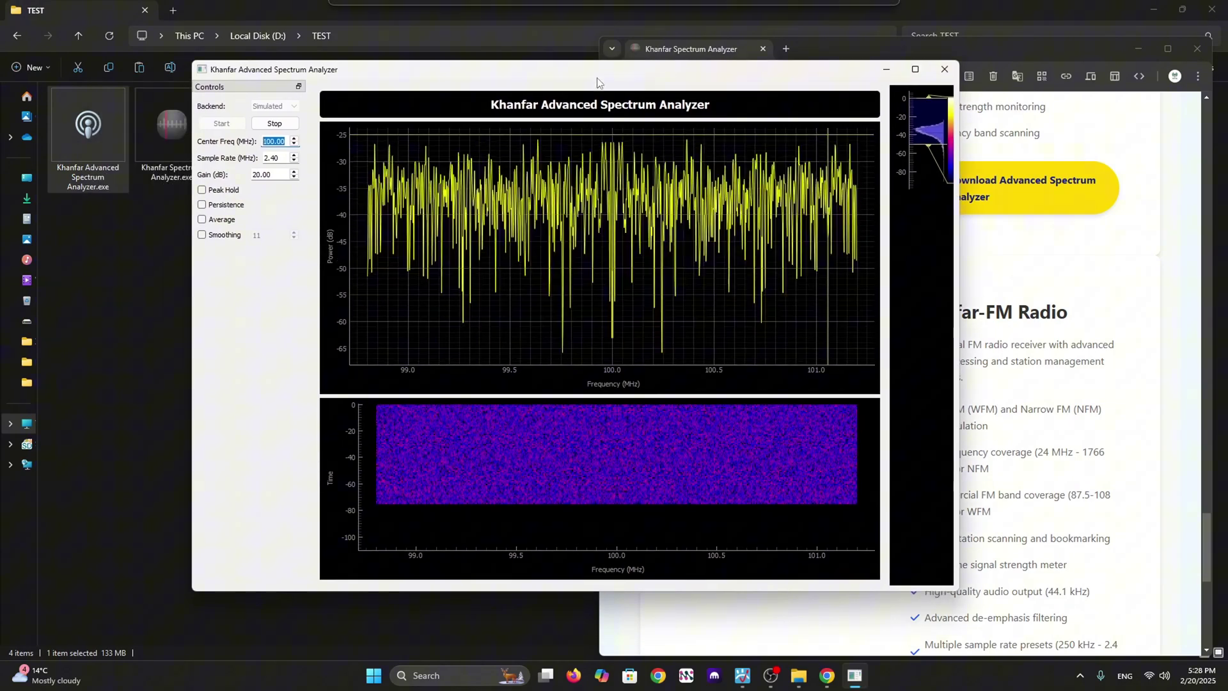
{"action": "left_click", "coordinate": [203, 190]}
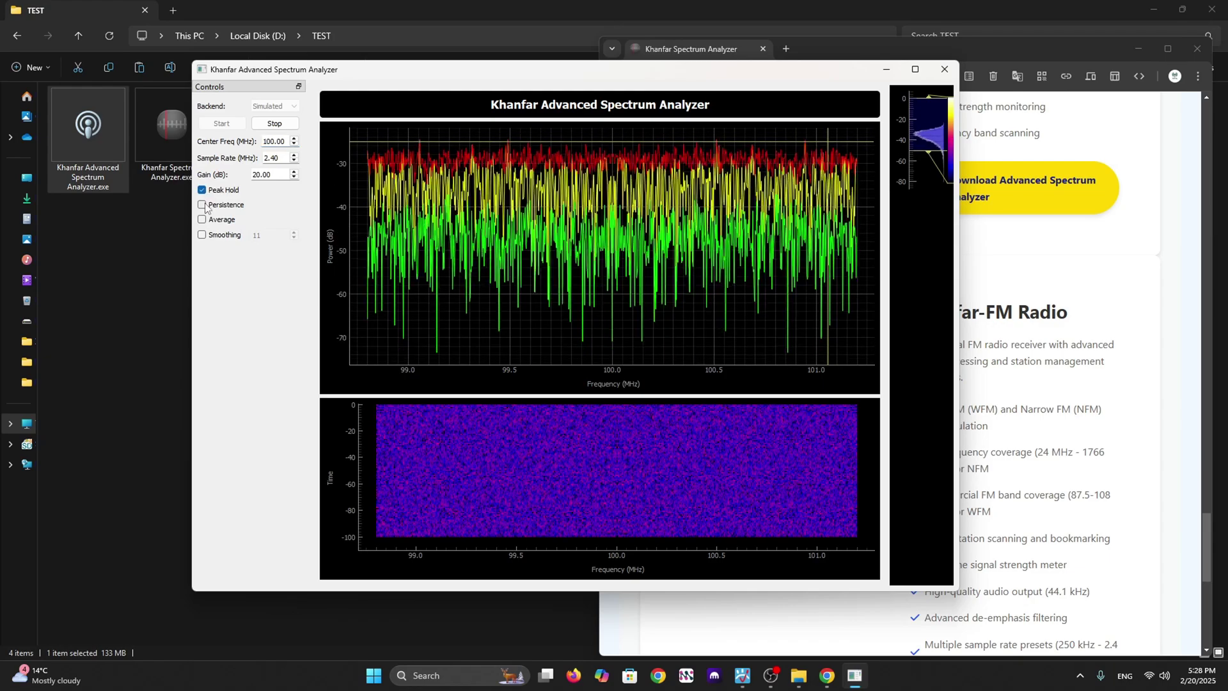
{"action": "left_click", "coordinate": [202, 205]}
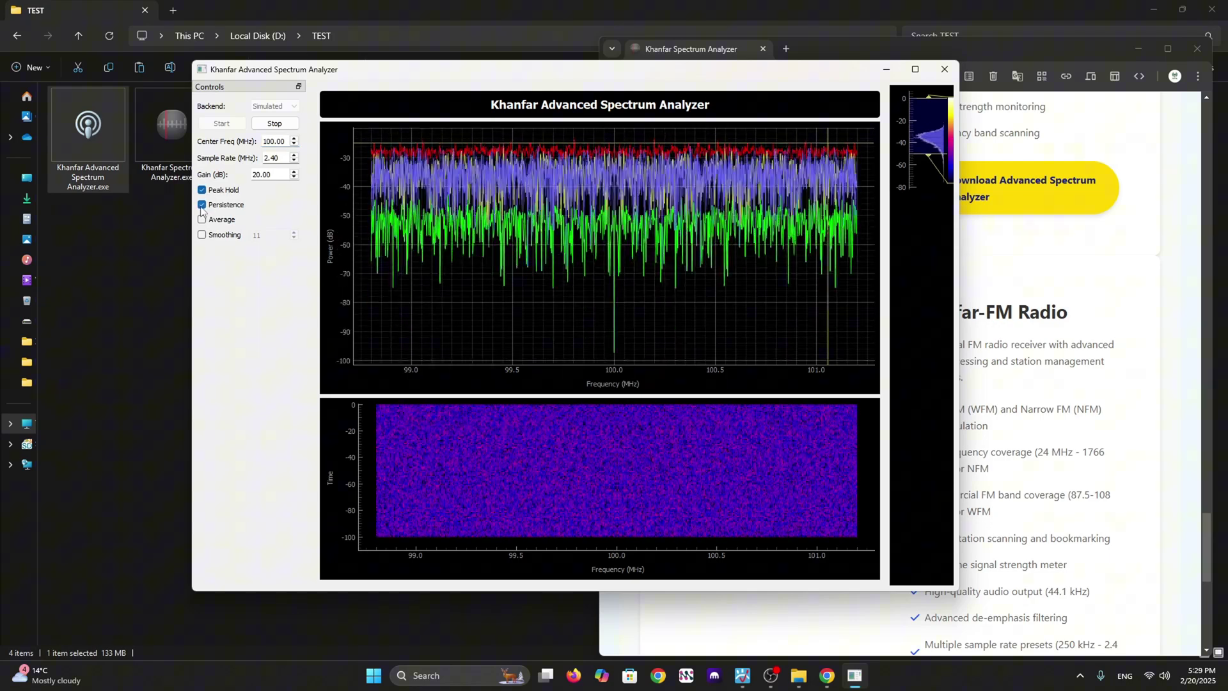
{"action": "left_click", "coordinate": [203, 220]}
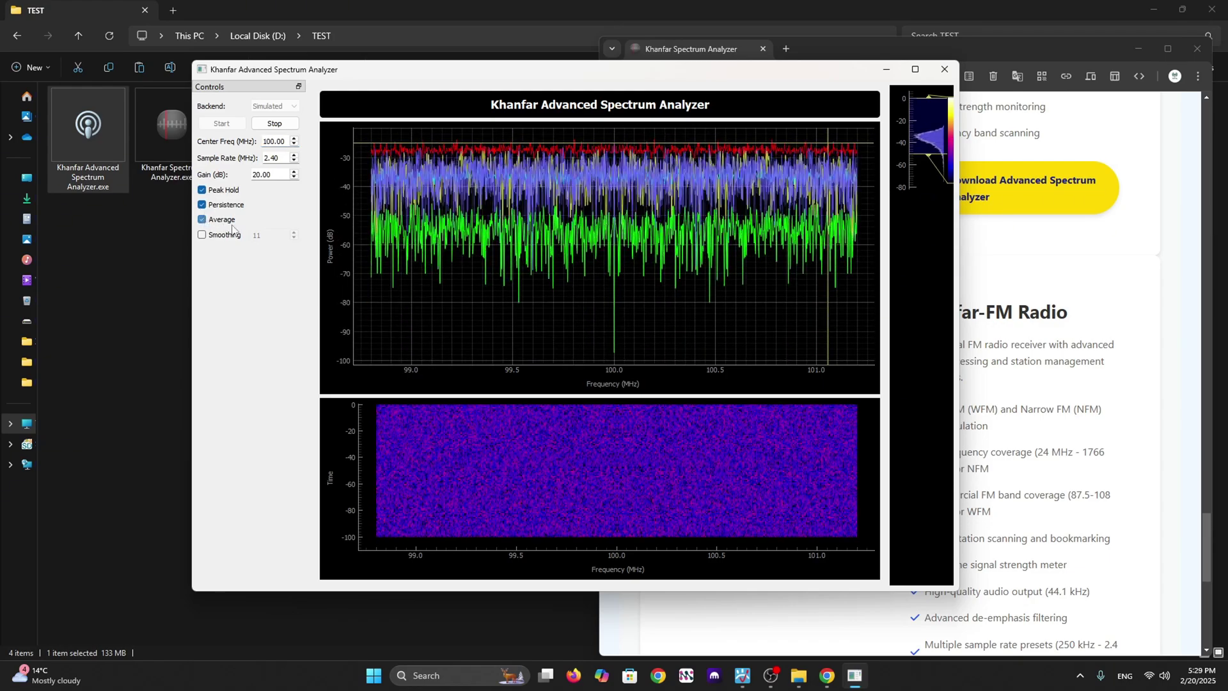
{"action": "left_click", "coordinate": [202, 235]}
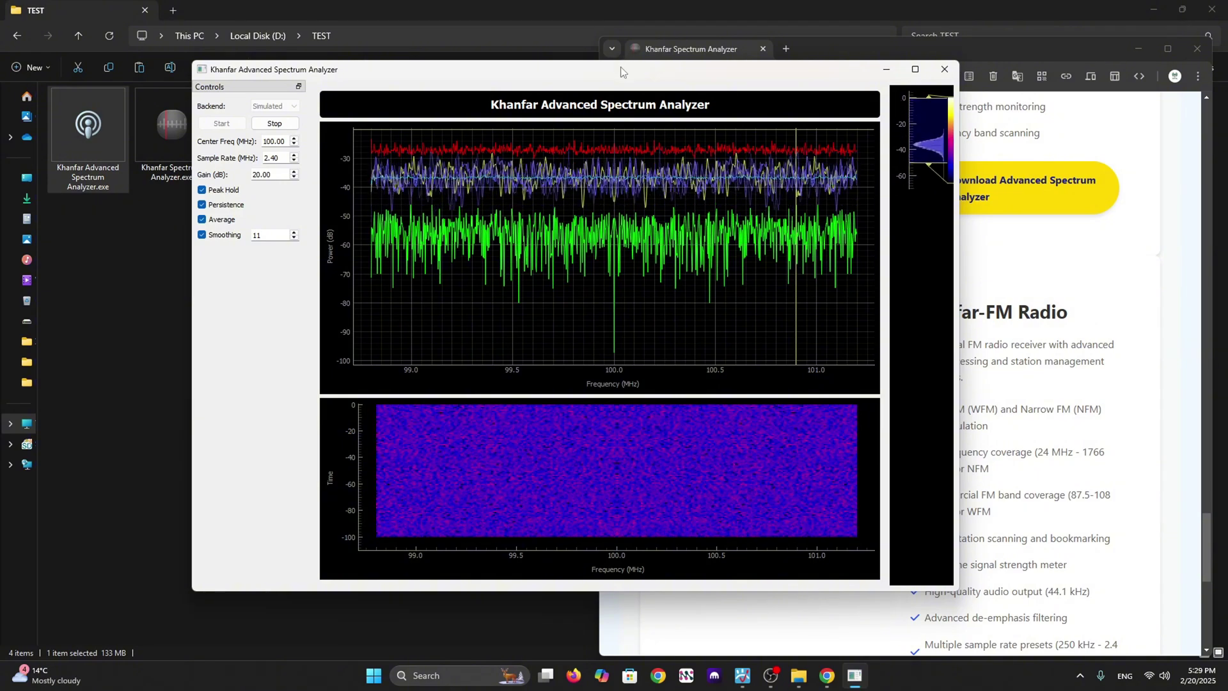
{"action": "left_click_drag", "start_coordinate": [621, 72], "coordinate": [655, 103]}
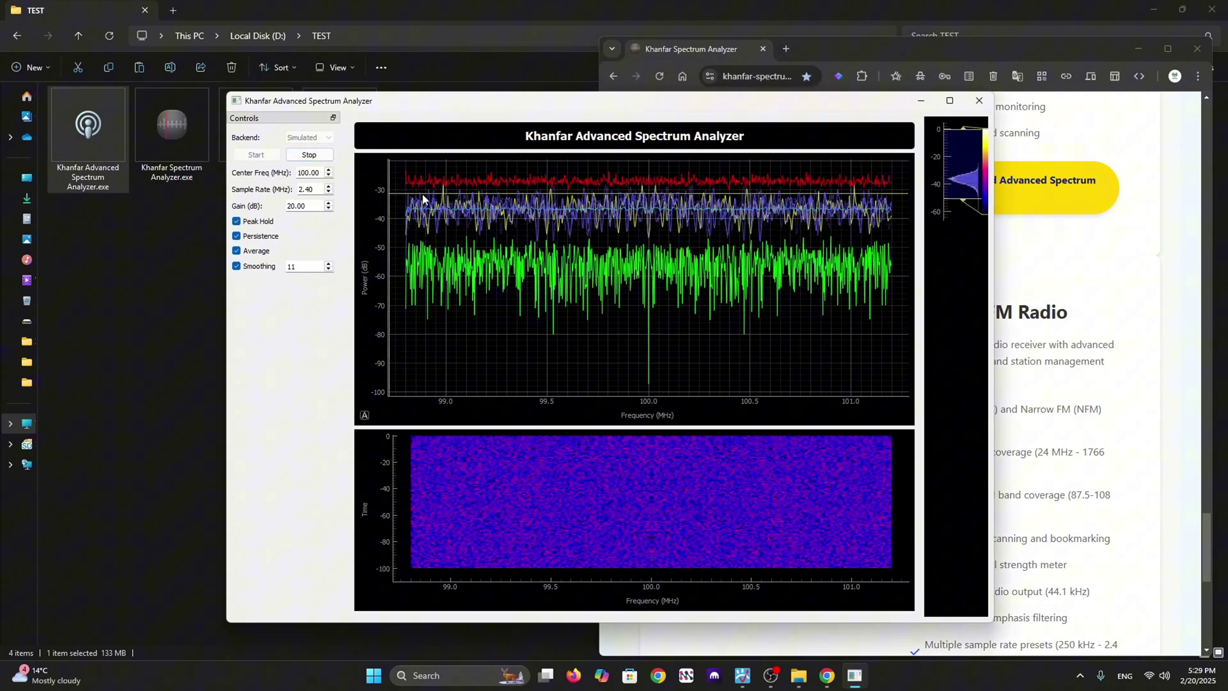
- Close the Advanced Spectrum Analyzer and find the Khanfar-FM Radio heading on the page
{"action": "left_click", "coordinate": [979, 102]}
{"action": "scroll", "coordinate": [949, 399], "scroll_direction": "down", "scroll_amount": 5}
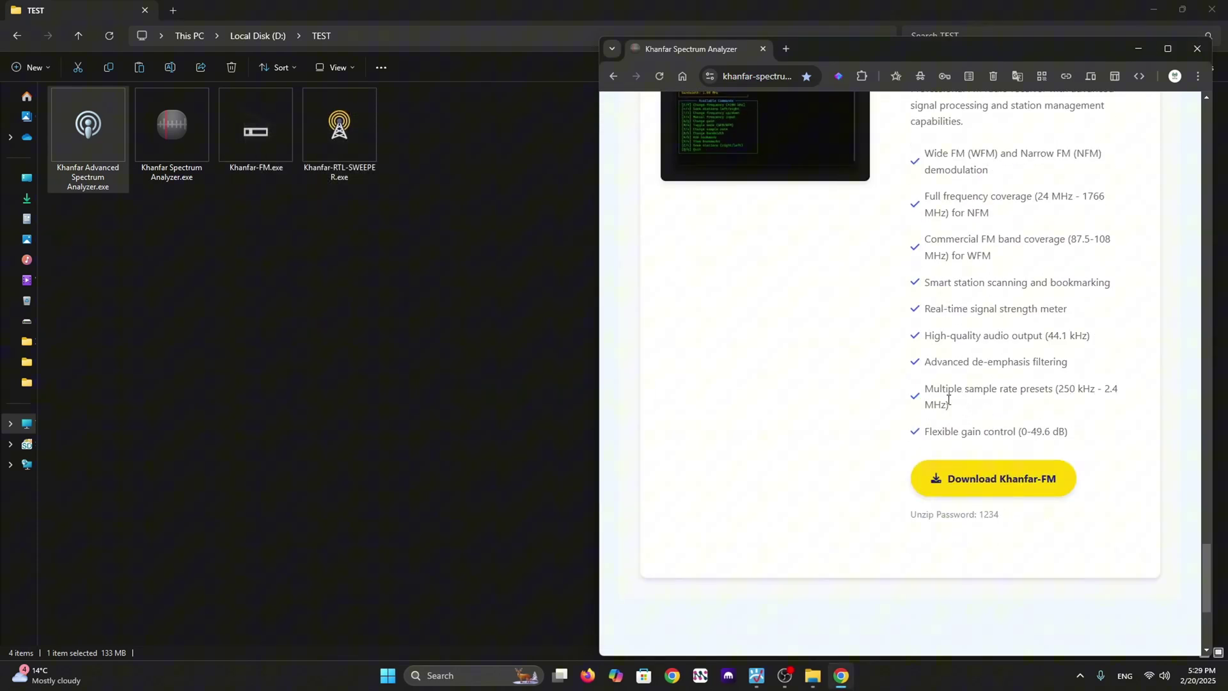
{"action": "scroll", "coordinate": [928, 297], "scroll_direction": "up", "scroll_amount": 3}
{"action": "left_click_drag", "start_coordinate": [1059, 256], "coordinate": [910, 250]}
{"action": "left_click", "coordinate": [1038, 245]}
{"action": "left_click_drag", "start_coordinate": [1082, 255], "coordinate": [954, 250]}
{"action": "left_click", "coordinate": [927, 246]}
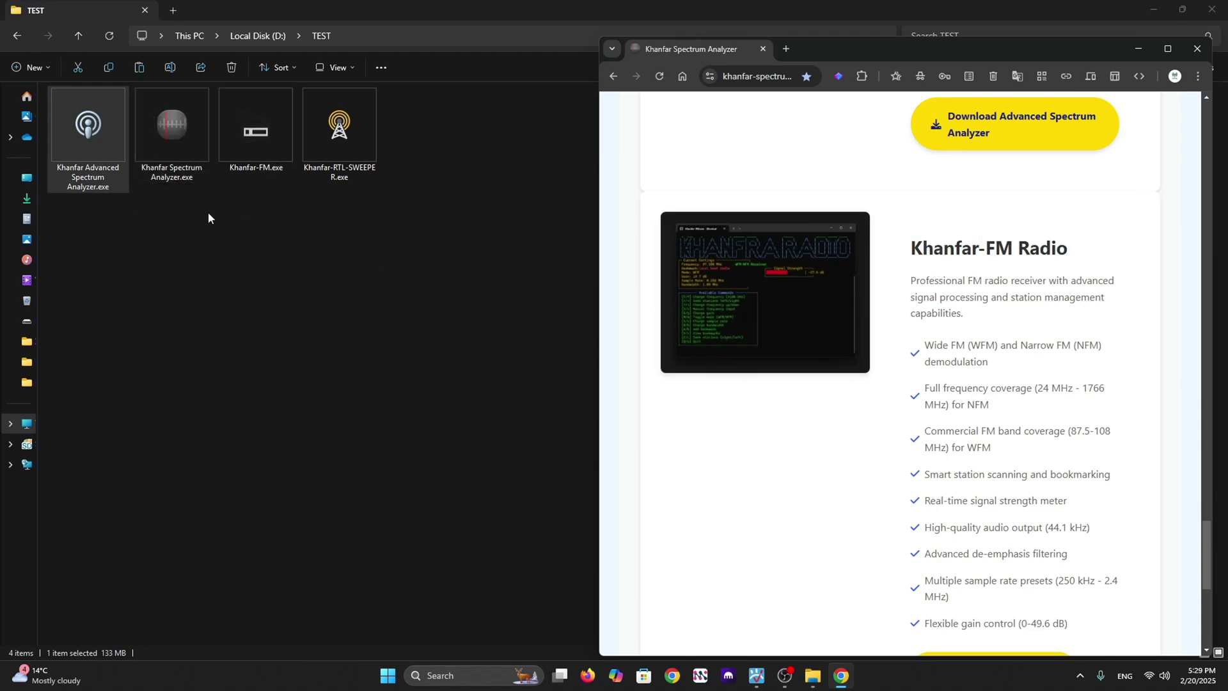
- Select Khanfar-FM.exe in the TEST folder and bring the website's Khanfar-FM section back into view
{"action": "left_click", "coordinate": [260, 134]}
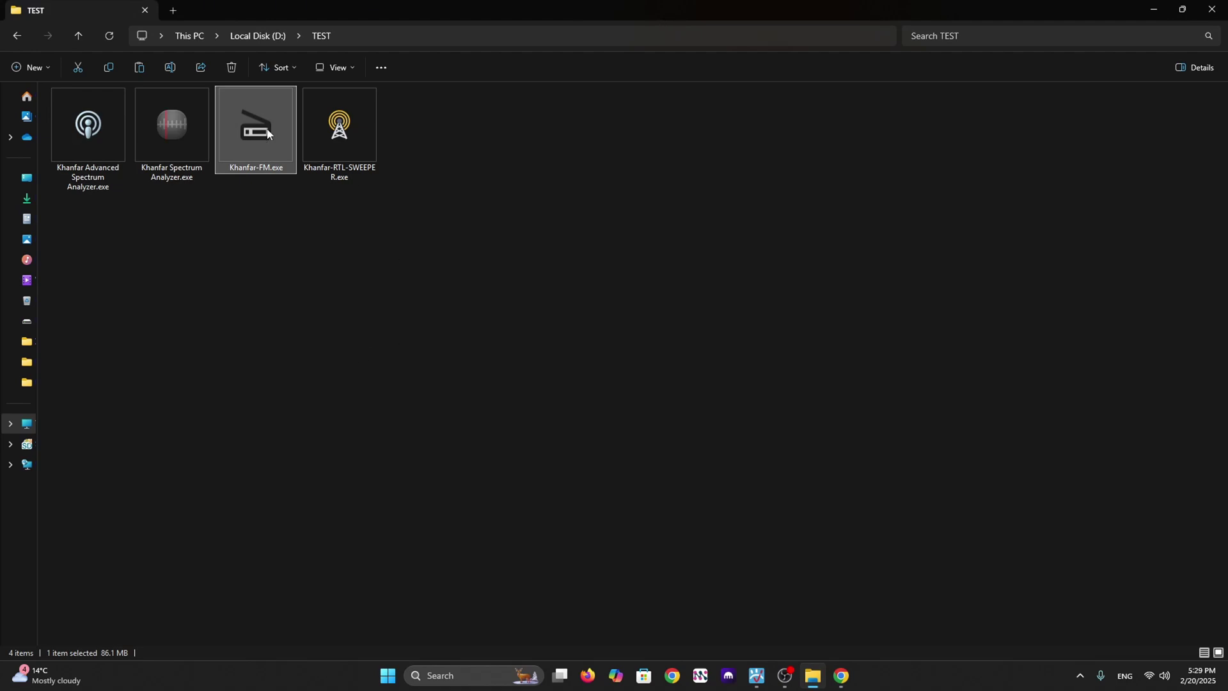
{"action": "left_click", "coordinate": [841, 676]}
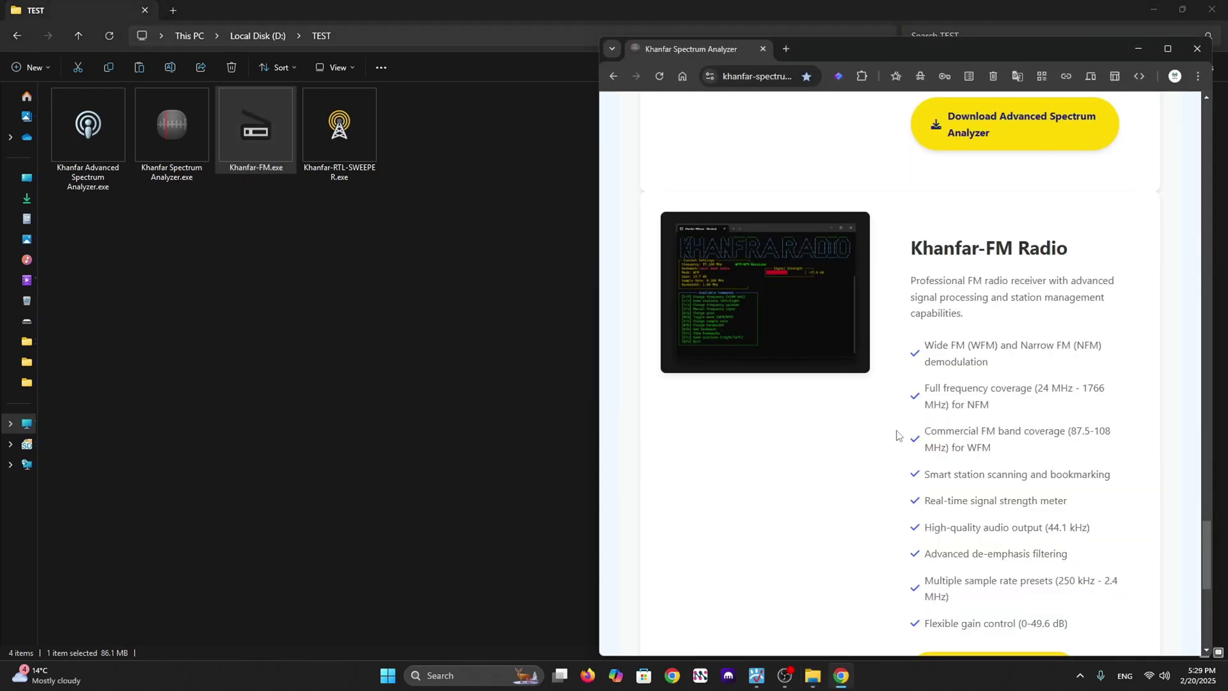
{"action": "scroll", "coordinate": [947, 443], "scroll_direction": "down", "scroll_amount": 1}
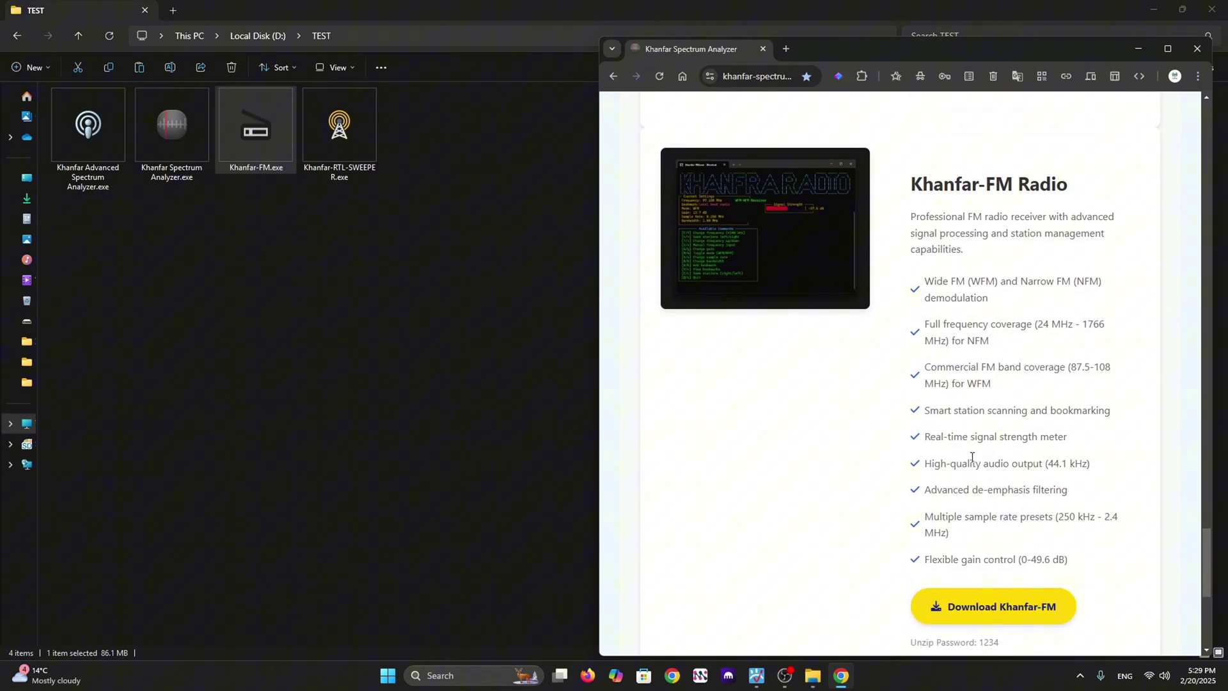
{"action": "scroll", "coordinate": [961, 361], "scroll_direction": "down", "scroll_amount": 2}
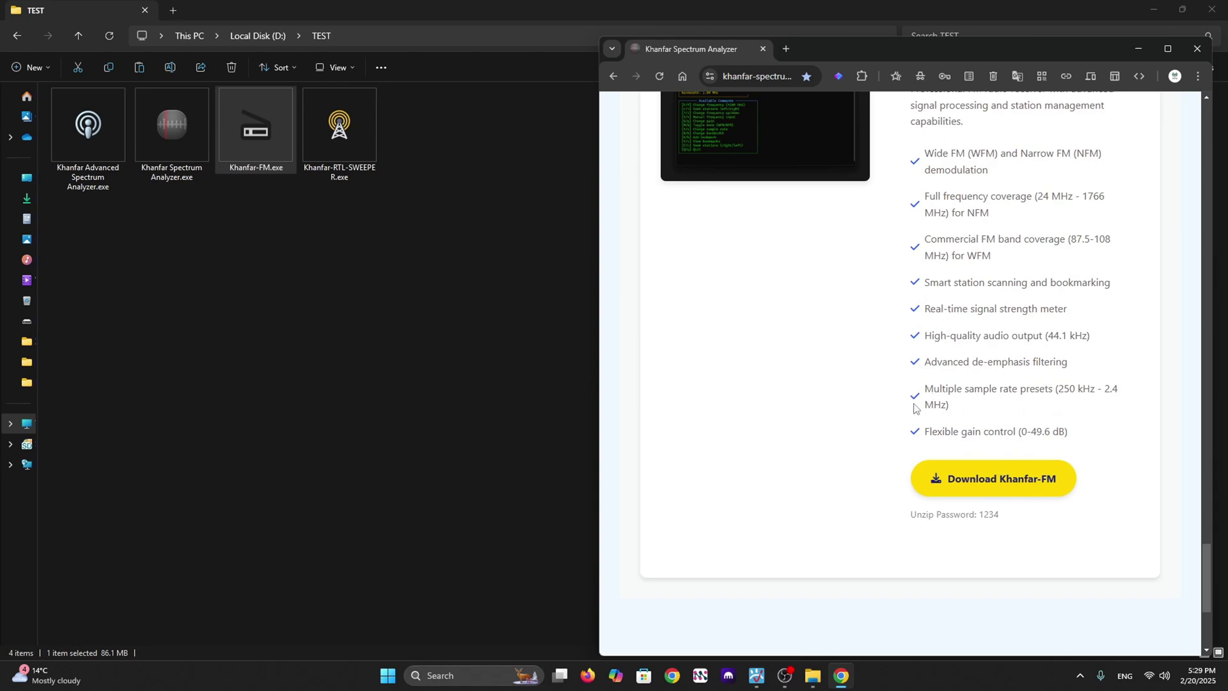
{"action": "scroll", "coordinate": [850, 452], "scroll_direction": "up", "scroll_amount": 3}
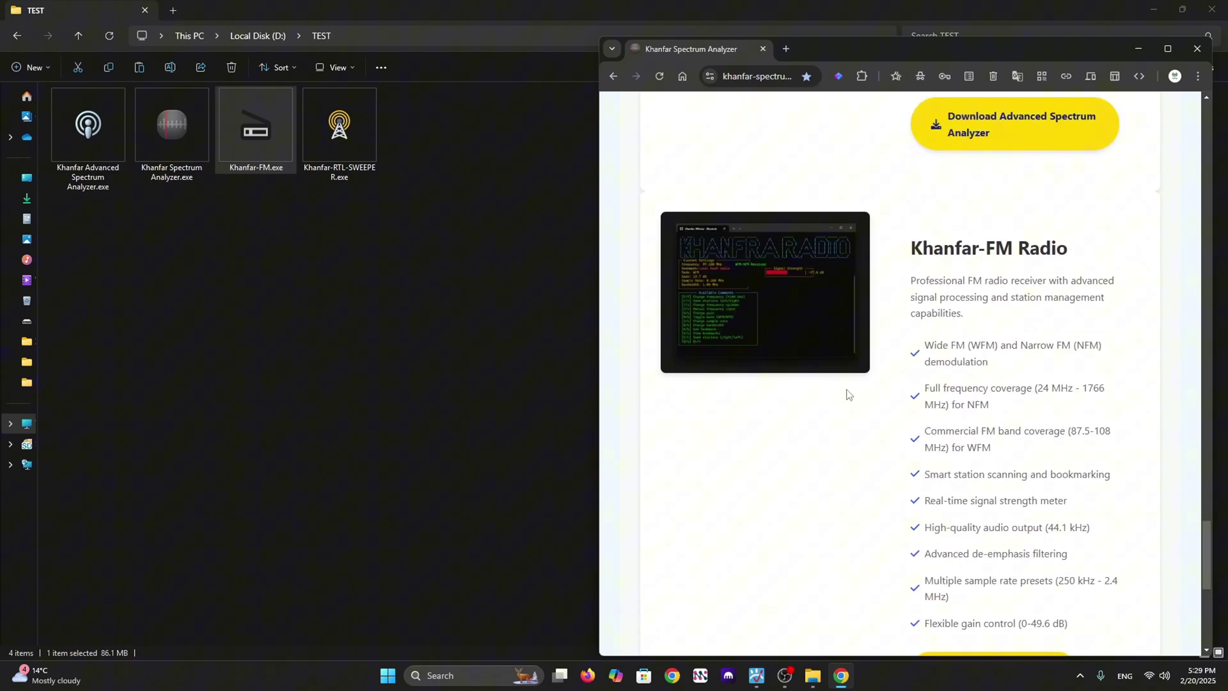
- Launch Khanfar-FM and start the radio on RTL-SDR Device 1
{"action": "double_click", "coordinate": [256, 128]}
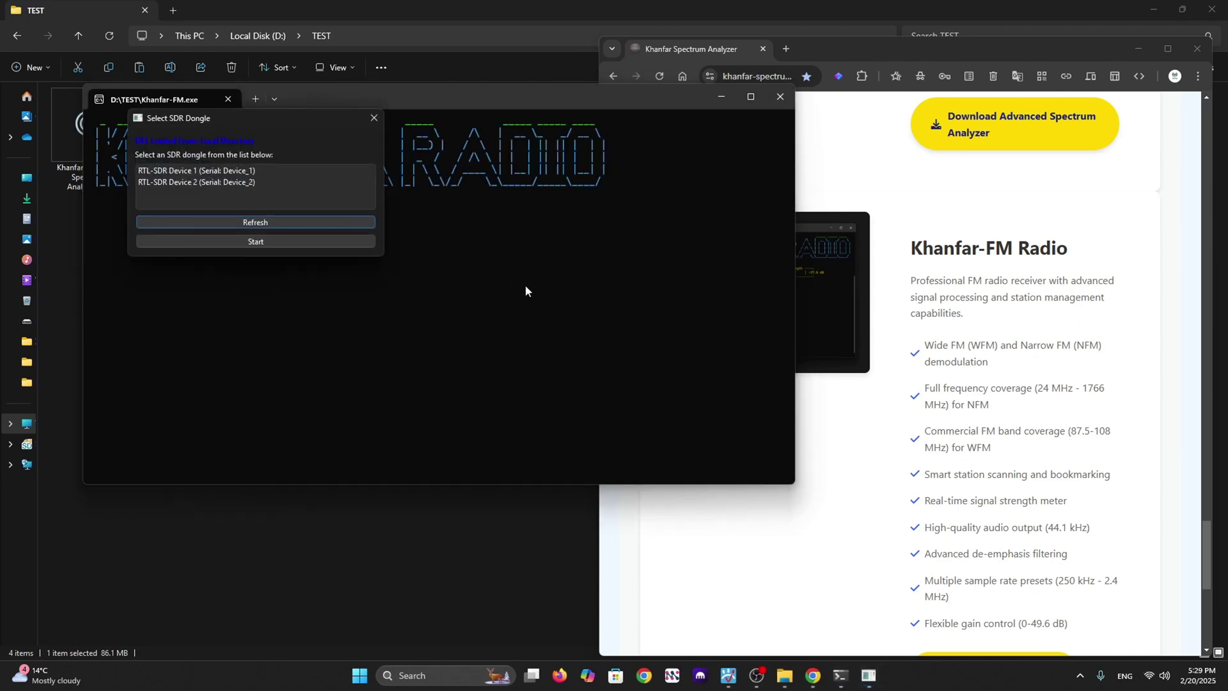
{"action": "left_click_drag", "start_coordinate": [218, 112], "coordinate": [433, 242]}
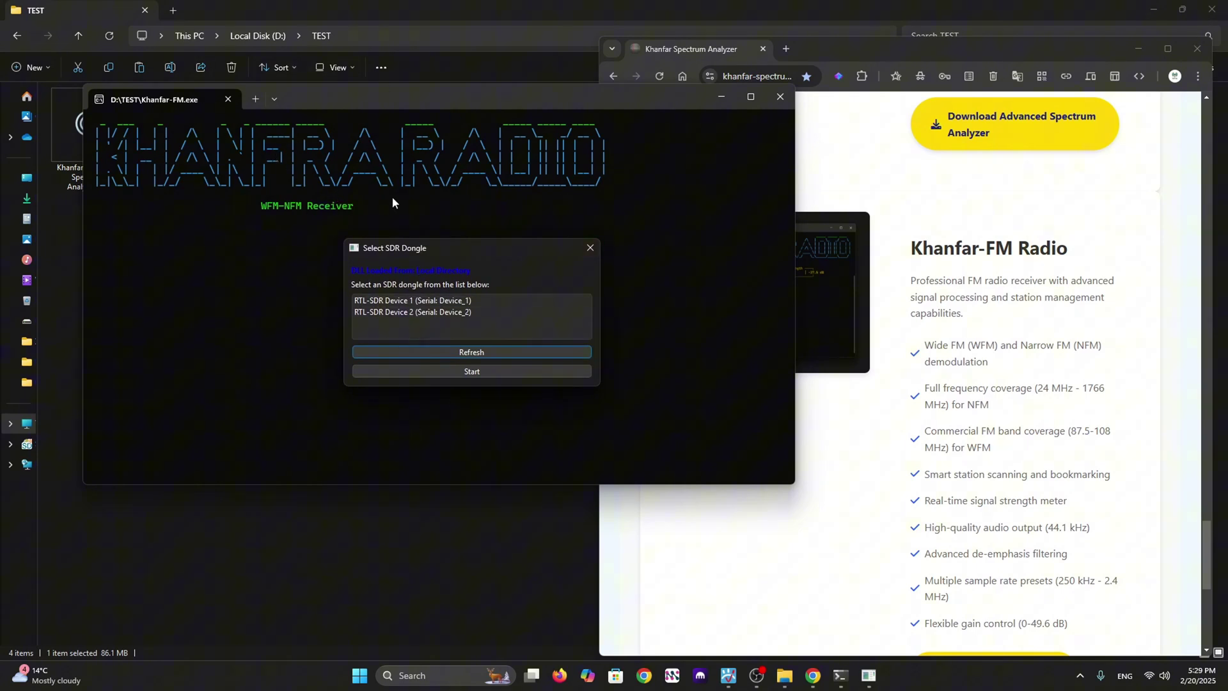
{"action": "left_click", "coordinate": [400, 300]}
{"action": "left_click", "coordinate": [473, 372]}
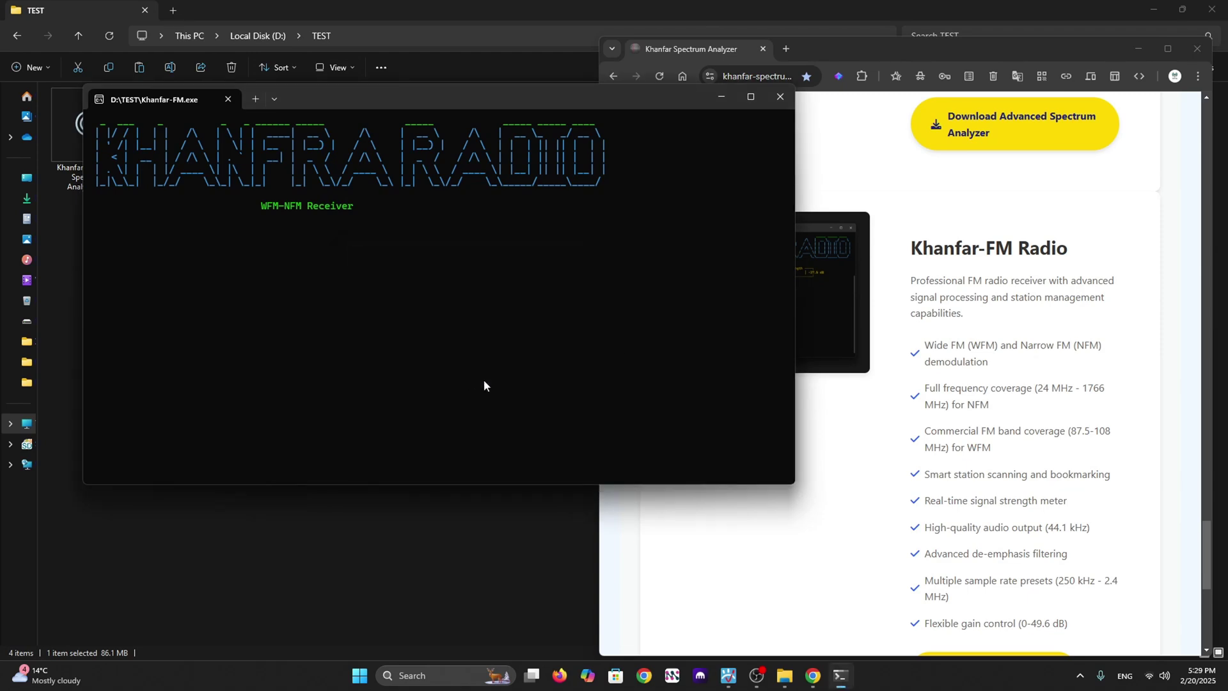
{"action": "left_click_drag", "start_coordinate": [334, 100], "coordinate": [455, 122]}
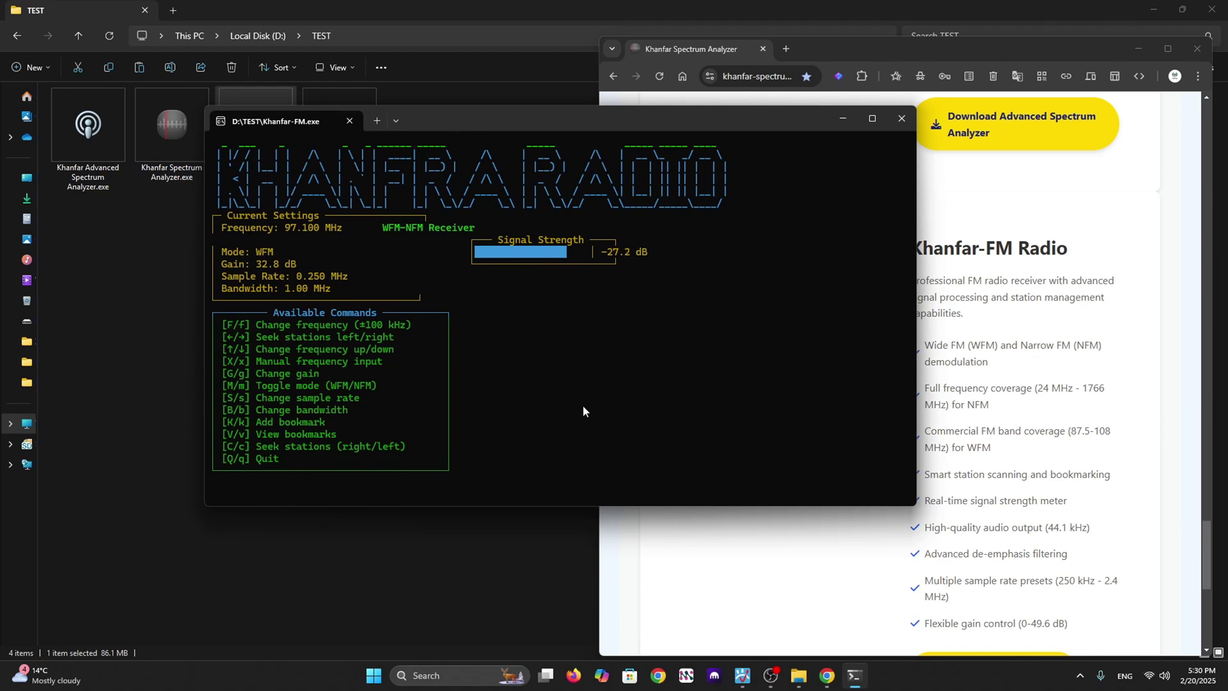
- Seek up and down through stations, stepping to 97.400 MHz, until locking onto 98.0 MHz
{"action": "key", "text": "Right"}
{"action": "key", "text": "Right"}
{"action": "key", "text": "Up"}
{"action": "key", "text": "Up"}
{"action": "key", "text": "Up"}
{"action": "key", "text": "Up"}
{"action": "key", "text": "Up"}
{"action": "key", "text": "Up"}
{"action": "key", "text": "Up"}
{"action": "key", "text": "Right"}
{"action": "key", "text": "Left"}
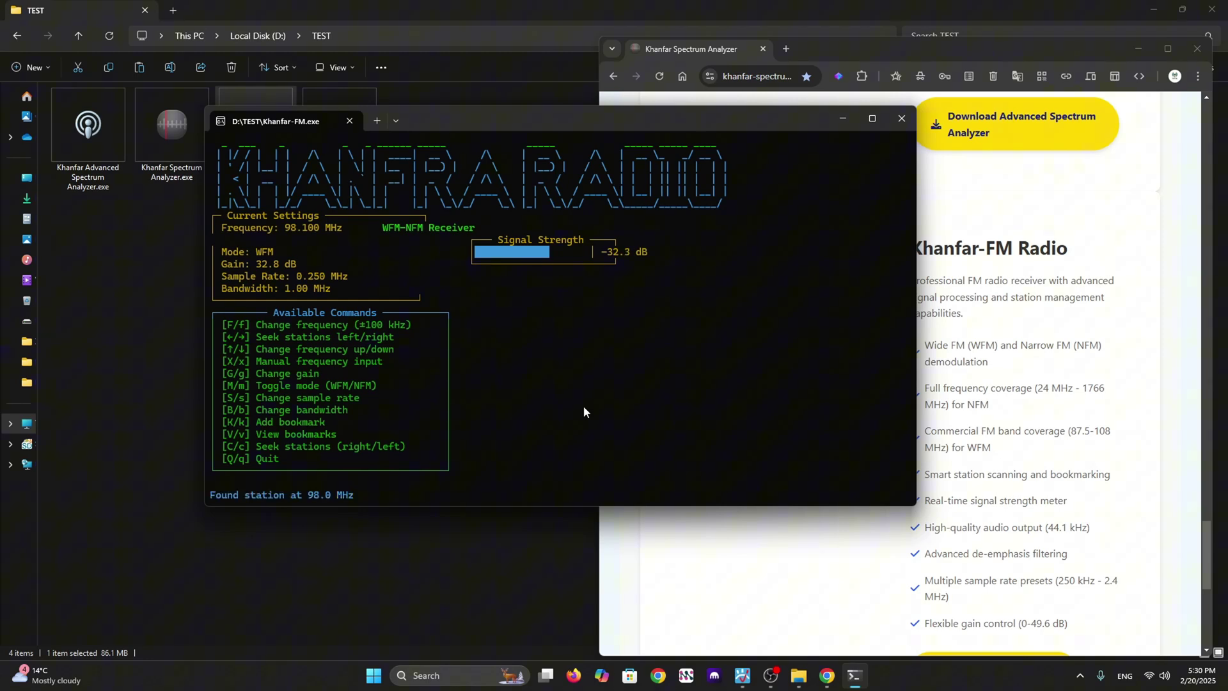
{"action": "key", "text": "Left"}
{"action": "key", "text": "Right"}
{"action": "key", "text": "Right"}
- Close the Khanfar-FM console and maximize Chrome
{"action": "left_click", "coordinate": [900, 118]}
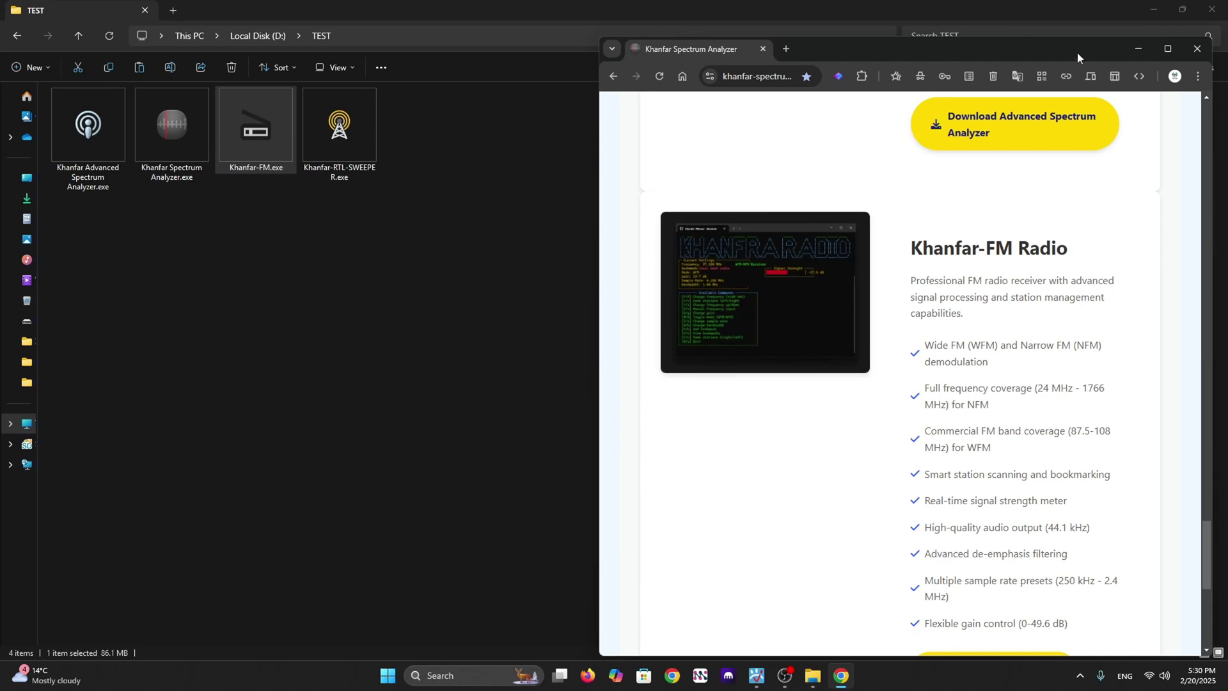
{"action": "left_click", "coordinate": [1161, 48]}
{"action": "scroll", "coordinate": [696, 441], "scroll_direction": "down", "scroll_amount": 5}
{"action": "scroll", "coordinate": [594, 434], "scroll_direction": "up", "scroll_amount": 7}
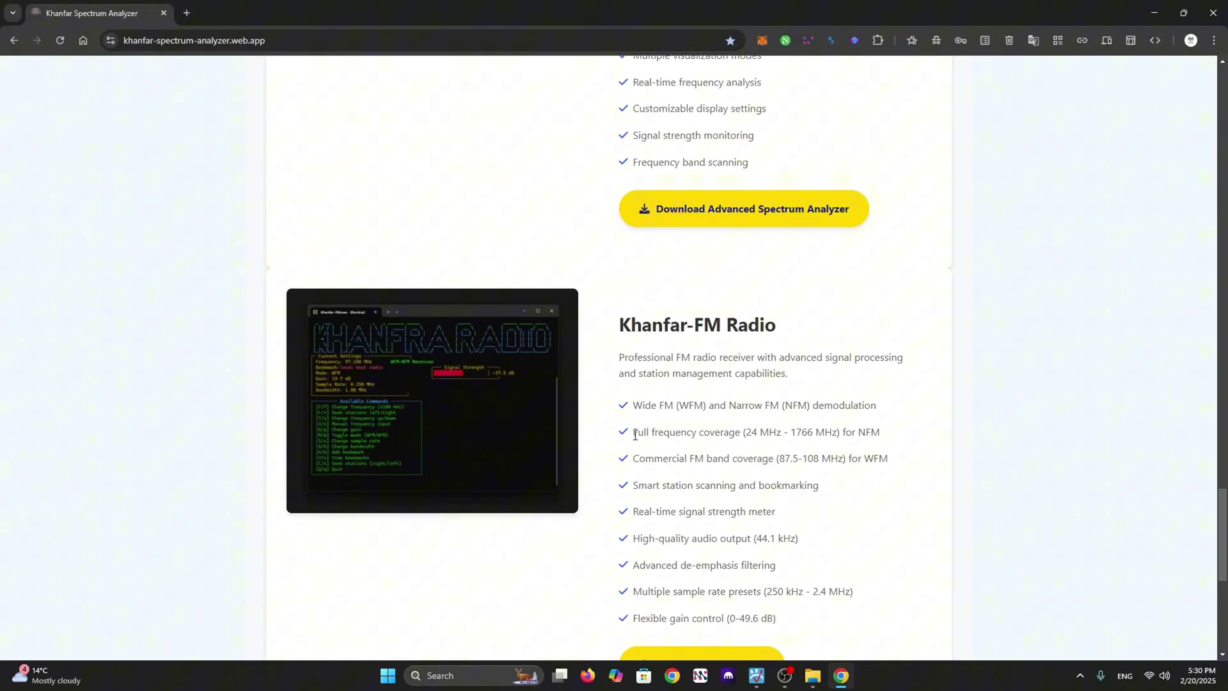
- Scroll through the website's software, gallery and requirements sections
{"action": "scroll", "coordinate": [593, 434], "scroll_direction": "up", "scroll_amount": 8}
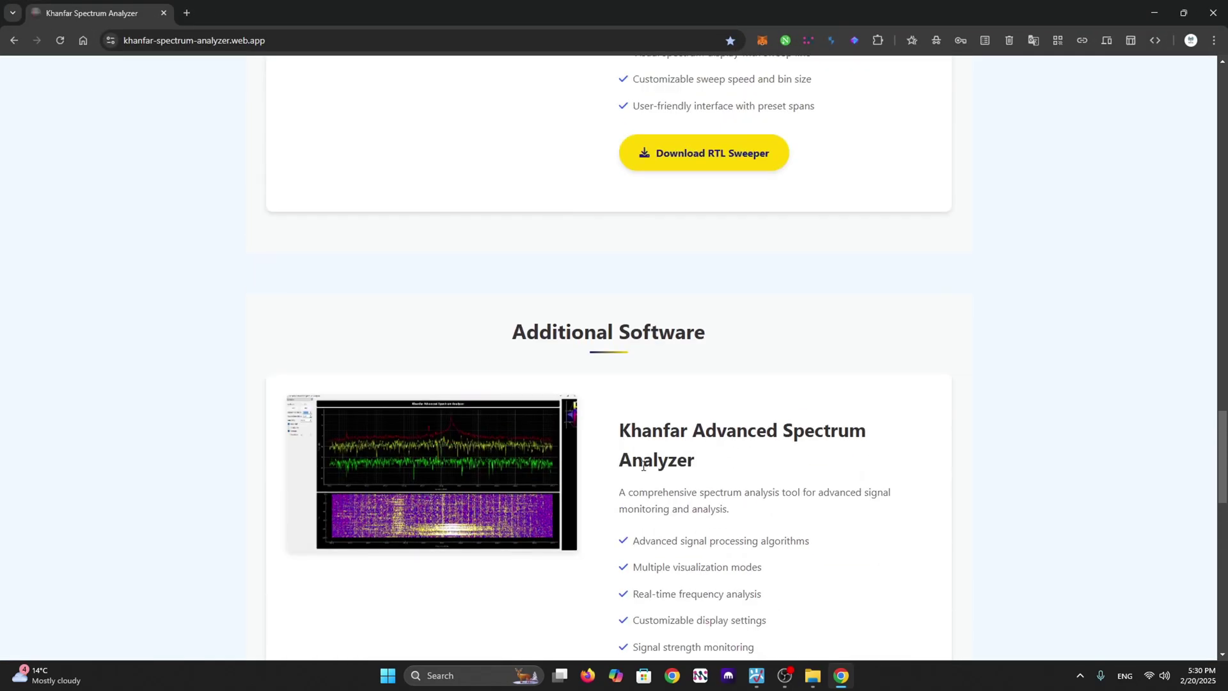
{"action": "scroll", "coordinate": [642, 465], "scroll_direction": "up", "scroll_amount": 17}
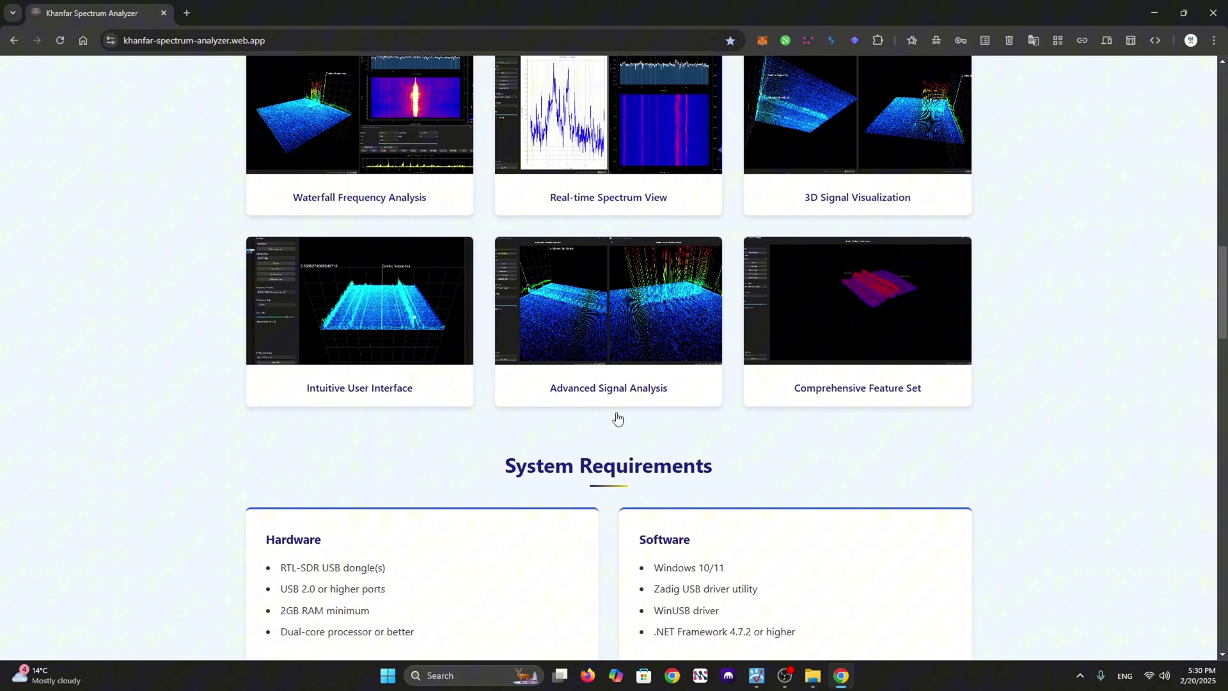
{"action": "scroll", "coordinate": [623, 427], "scroll_direction": "up", "scroll_amount": 13}
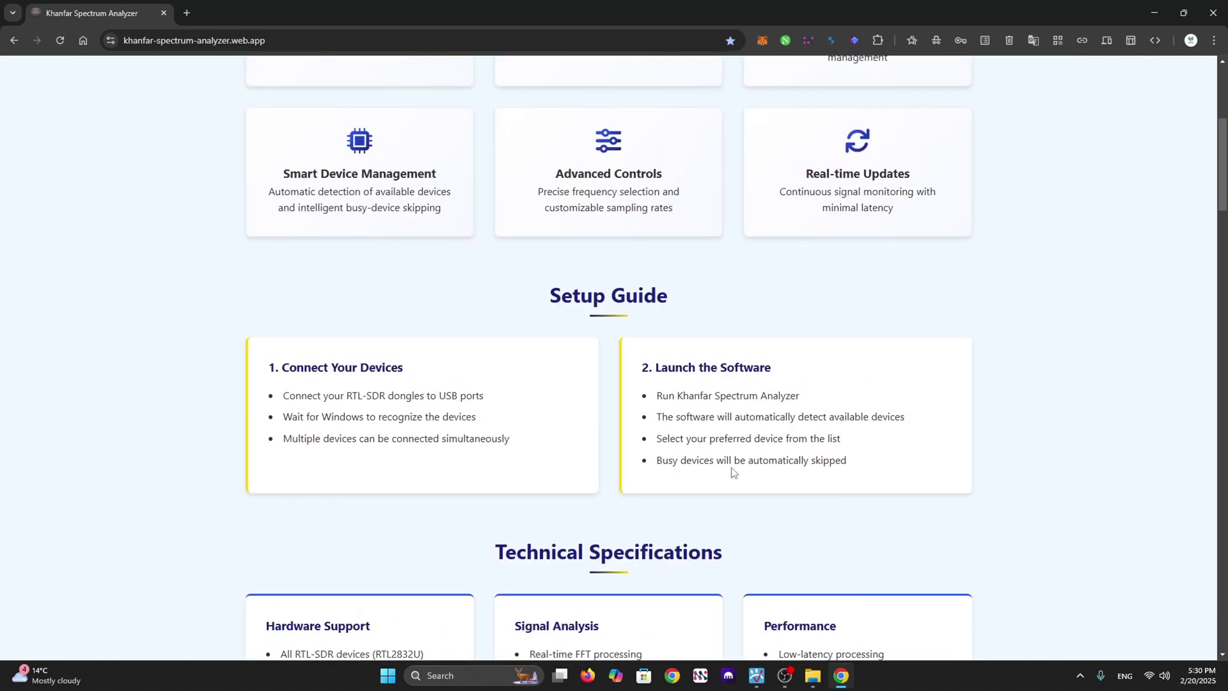
{"action": "scroll", "coordinate": [715, 466], "scroll_direction": "up", "scroll_amount": 5}
{"action": "scroll", "coordinate": [638, 446], "scroll_direction": "down", "scroll_amount": 20}
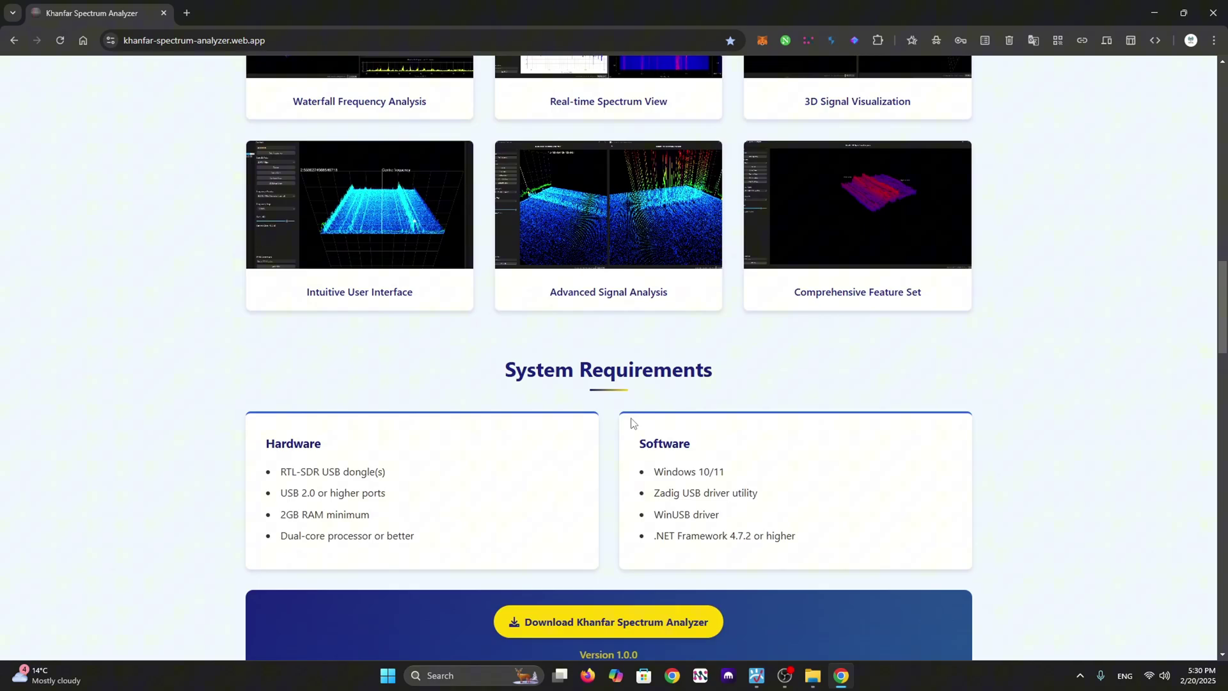
{"action": "scroll", "coordinate": [632, 422], "scroll_direction": "down", "scroll_amount": 20}
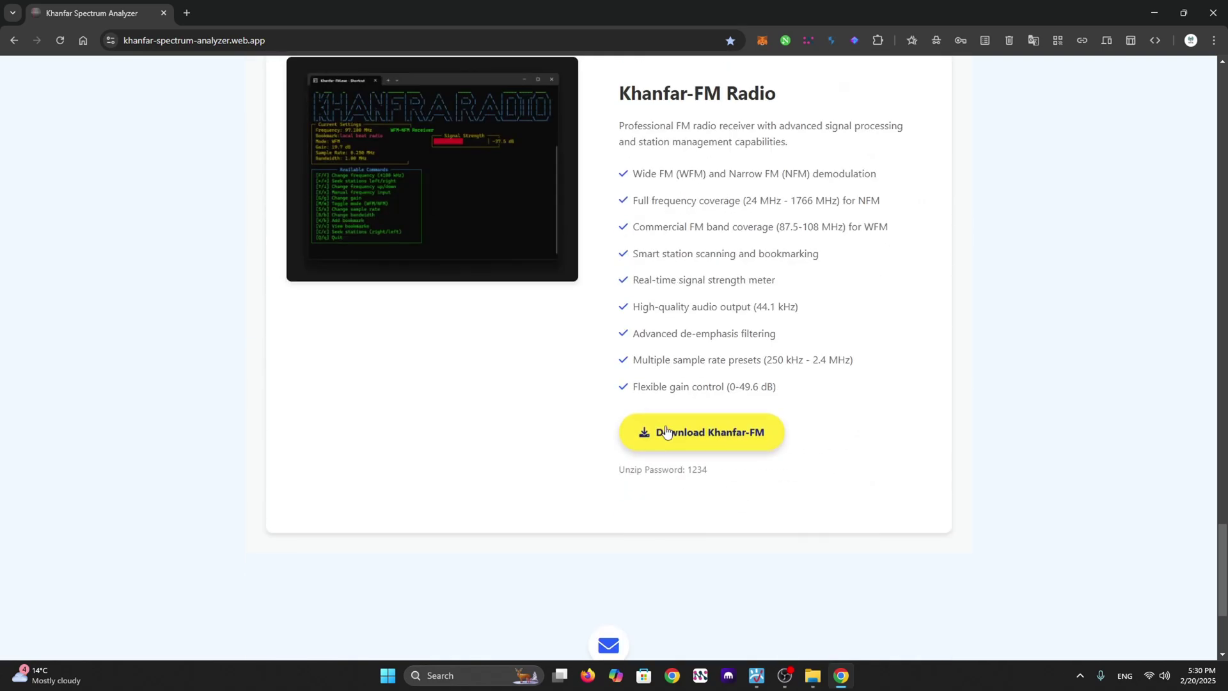
{"action": "scroll", "coordinate": [667, 434], "scroll_direction": "down", "scroll_amount": 3}
{"action": "scroll", "coordinate": [617, 433], "scroll_direction": "up", "scroll_amount": 18}
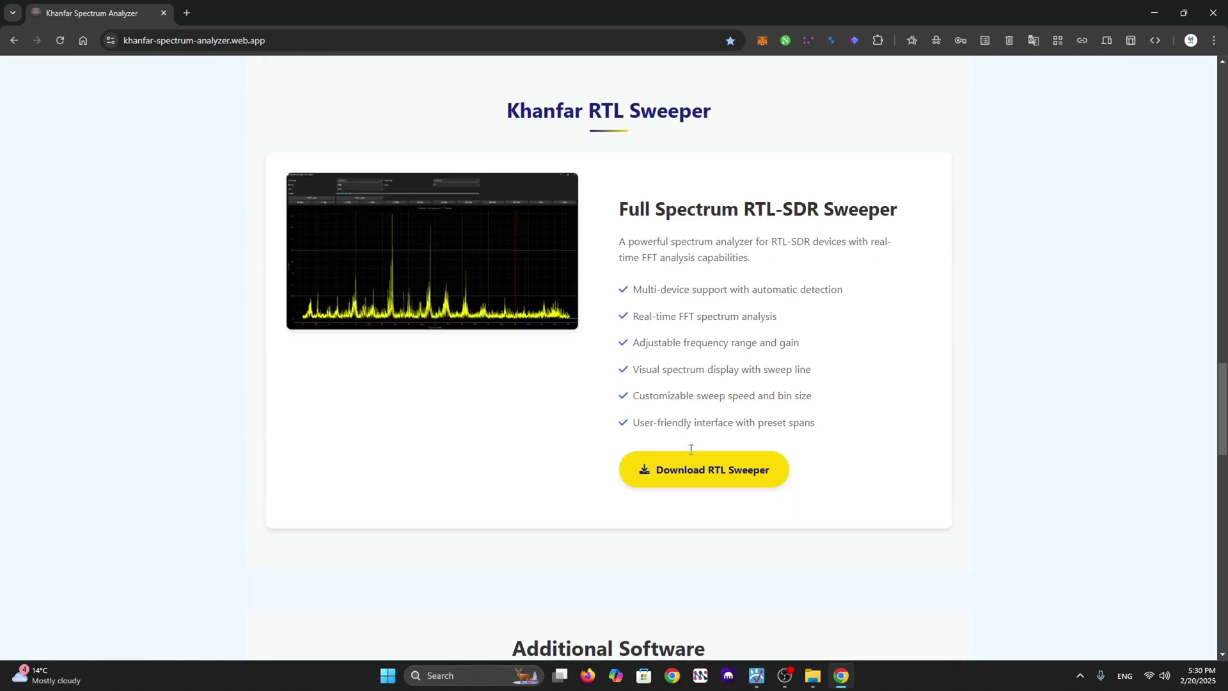
{"action": "scroll", "coordinate": [690, 448], "scroll_direction": "up", "scroll_amount": 17}
{"action": "scroll", "coordinate": [713, 482], "scroll_direction": "down", "scroll_amount": 2}
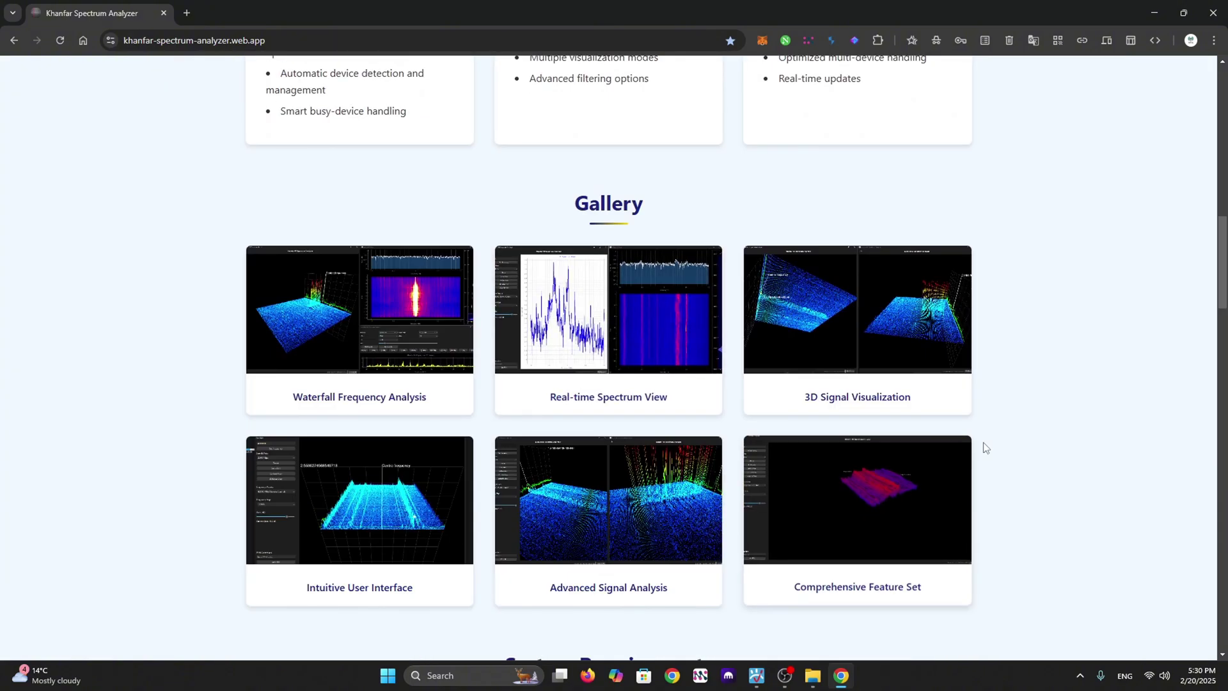